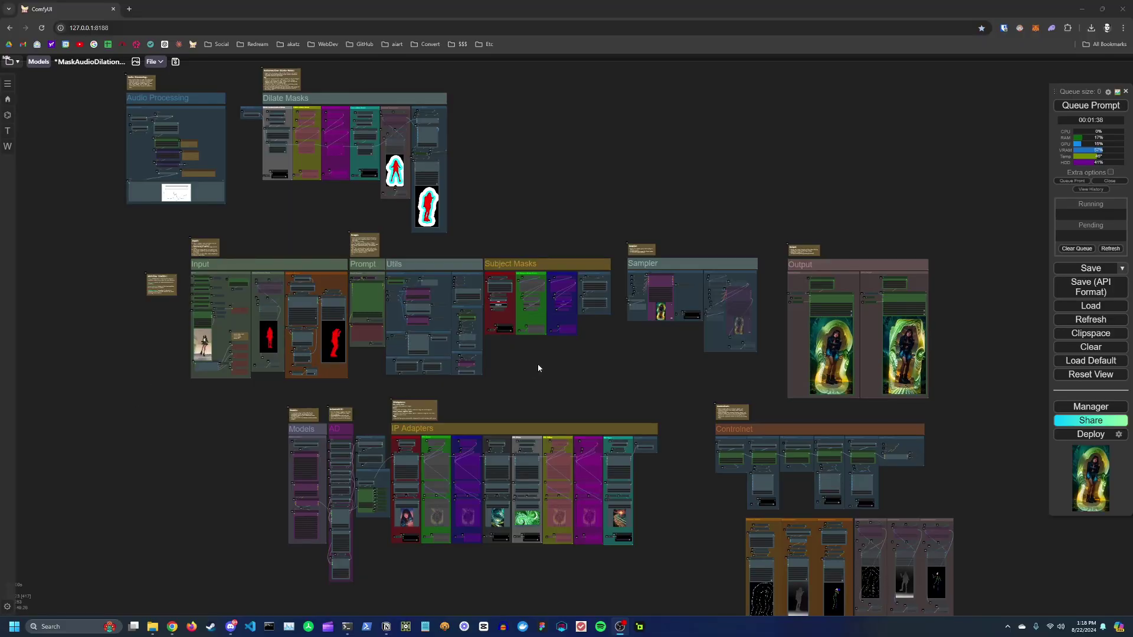
- Examine the Dilate Masks section, from the white audioreactive dilate mask settings to the composite mask video preview
left_click_drag(580, 358, 637, 372)
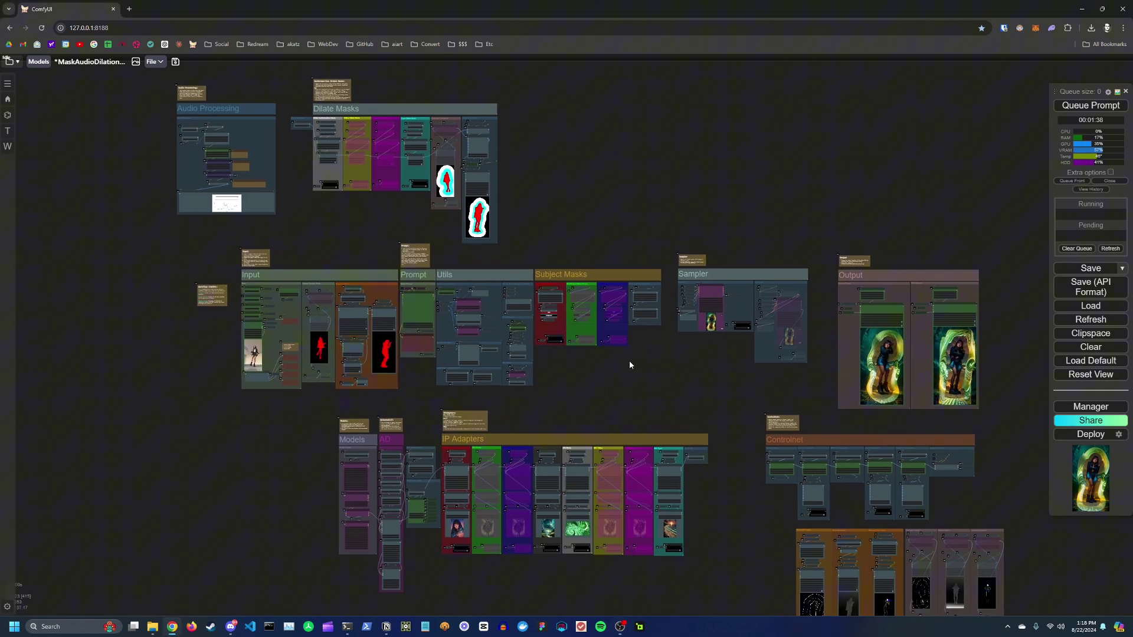
scroll(440, 278, "up", 10)
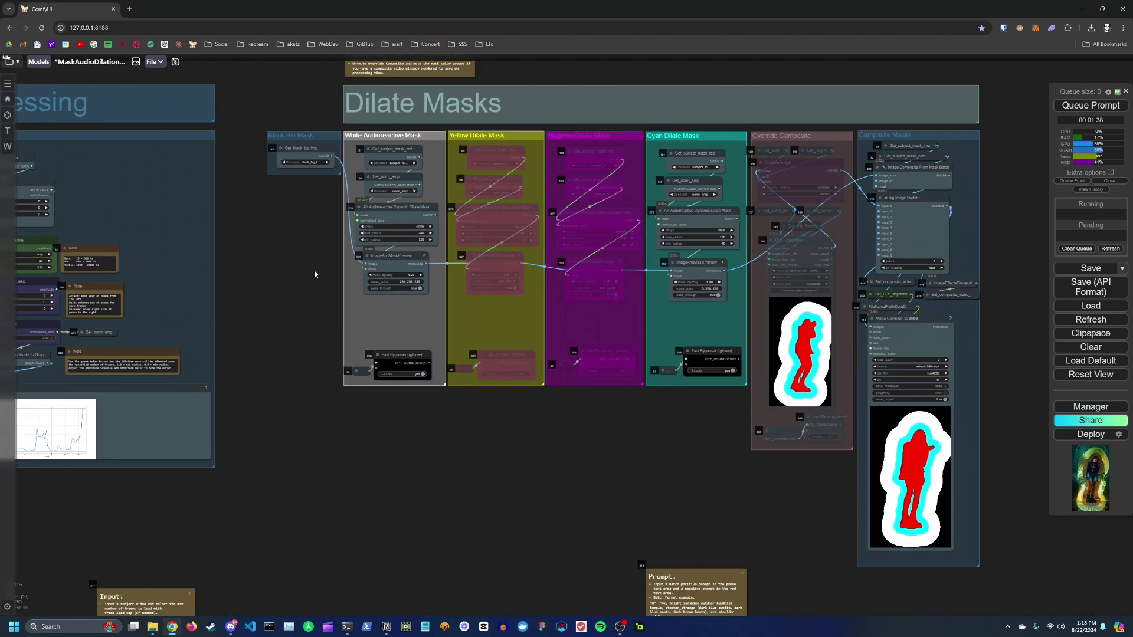
scroll(314, 270, "up", 5)
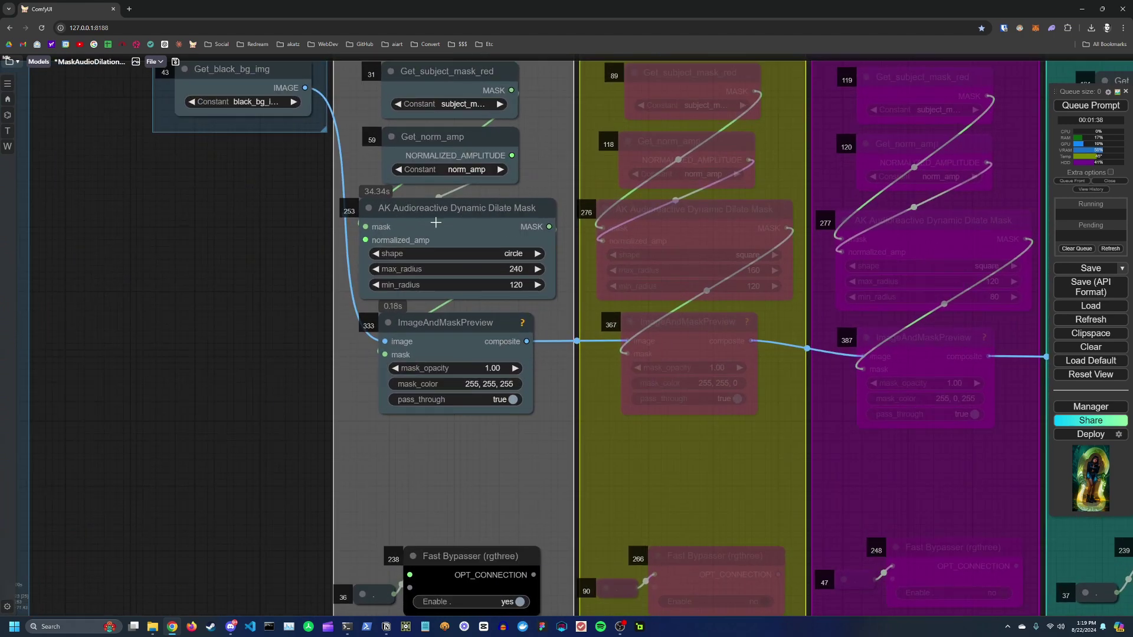
scroll(278, 261, "down", 7)
left_click_drag(750, 538, 303, 426)
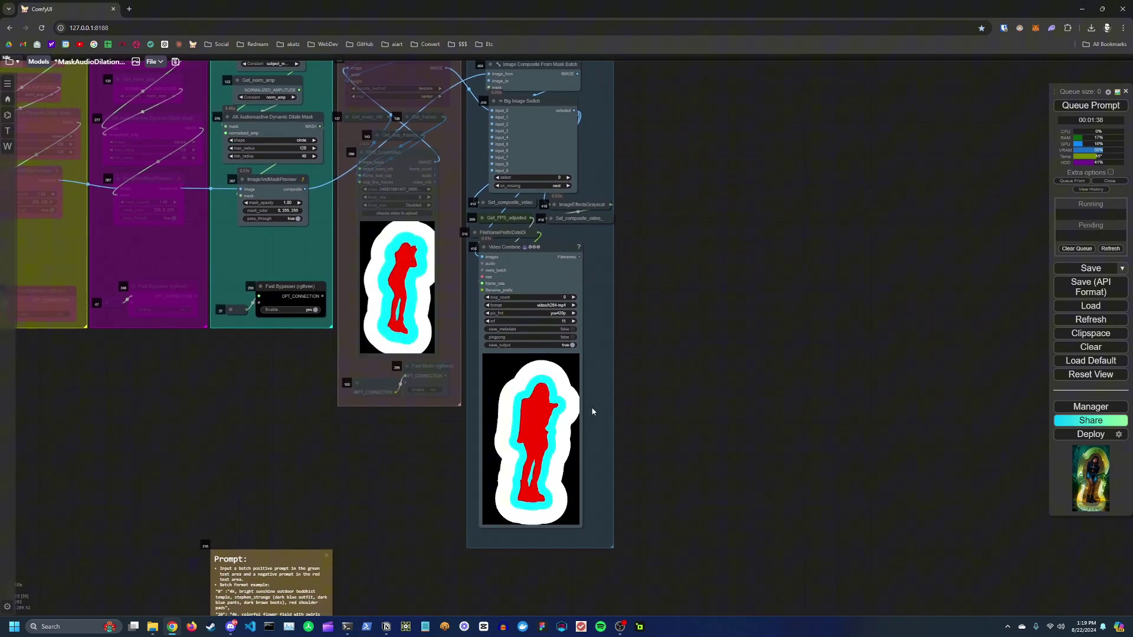
scroll(455, 419, "up", 3)
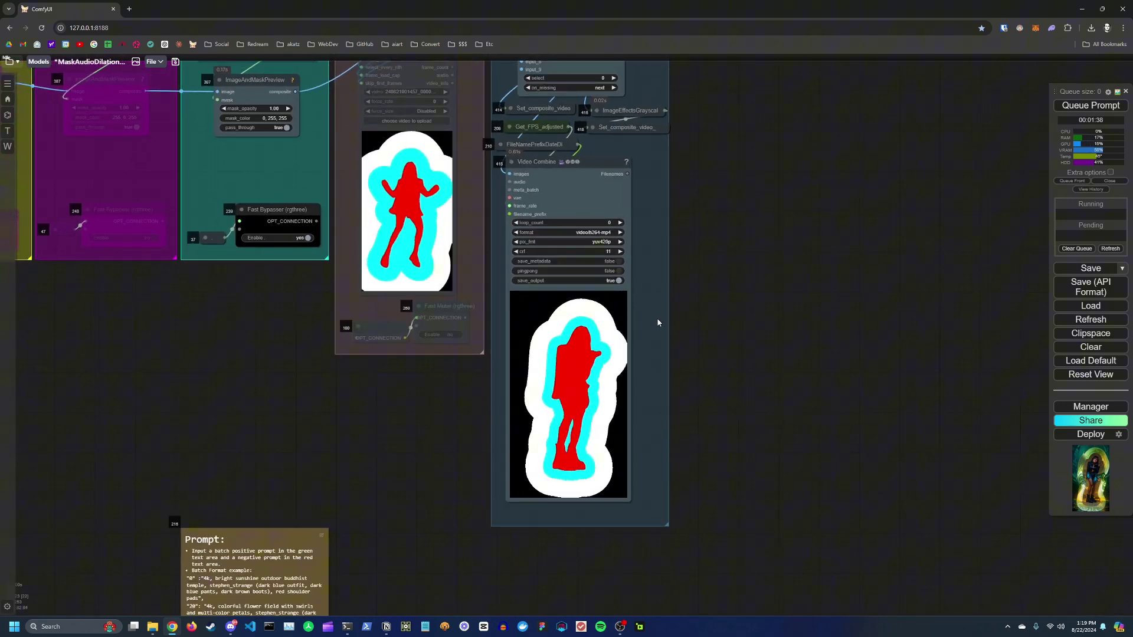
scroll(661, 323, "down", 3)
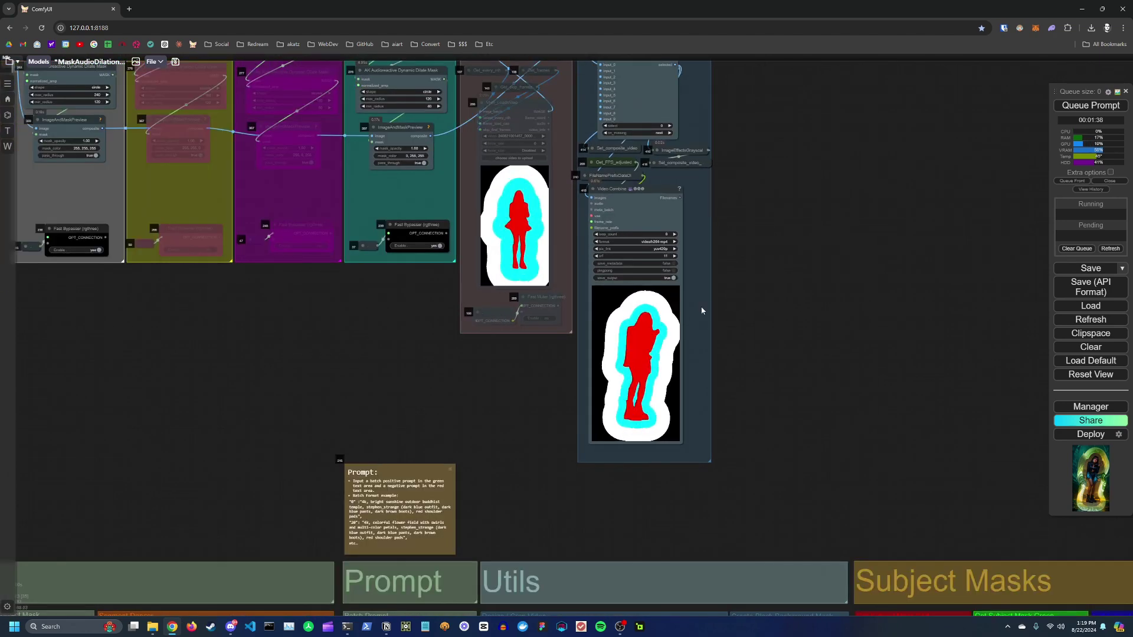
scroll(747, 339, "down", 4)
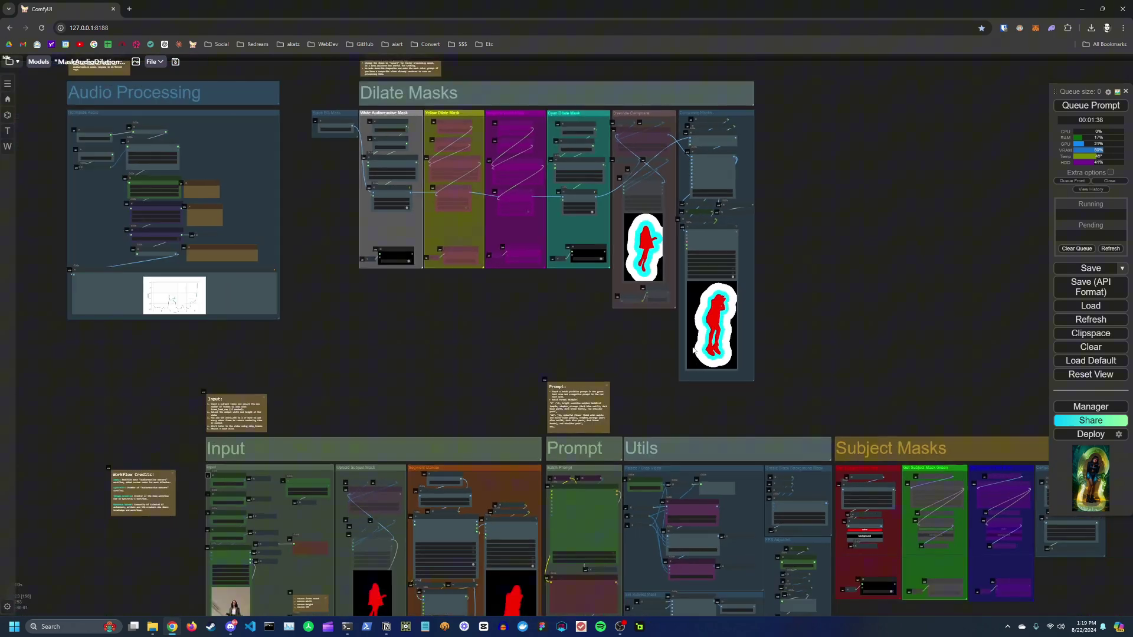
- Examine the Input group's Width, Height, every_nth, skip_frames and Load Video settings
left_click_drag(454, 383, 563, 196)
scroll(669, 215, "down", 2)
scroll(524, 317, "down", 3)
scroll(392, 274, "up", 5)
scroll(387, 272, "up", 9)
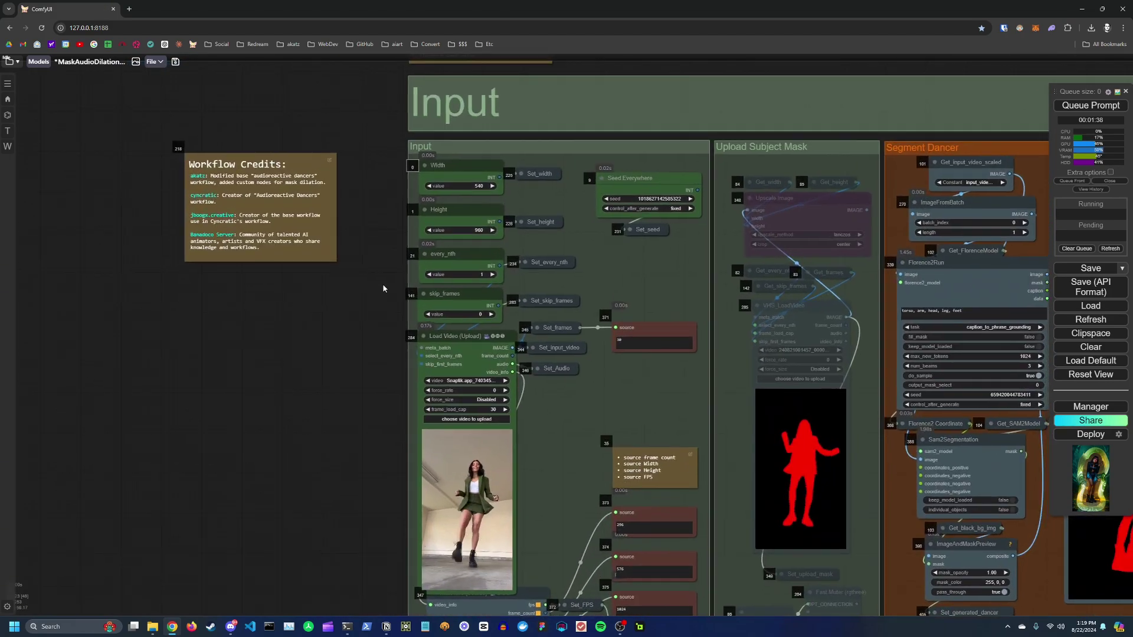
scroll(384, 286, "up", 2)
left_click_drag(383, 275, 302, 235)
scroll(326, 238, "down", 2)
scroll(299, 210, "down", 1)
scroll(306, 188, "up", 3)
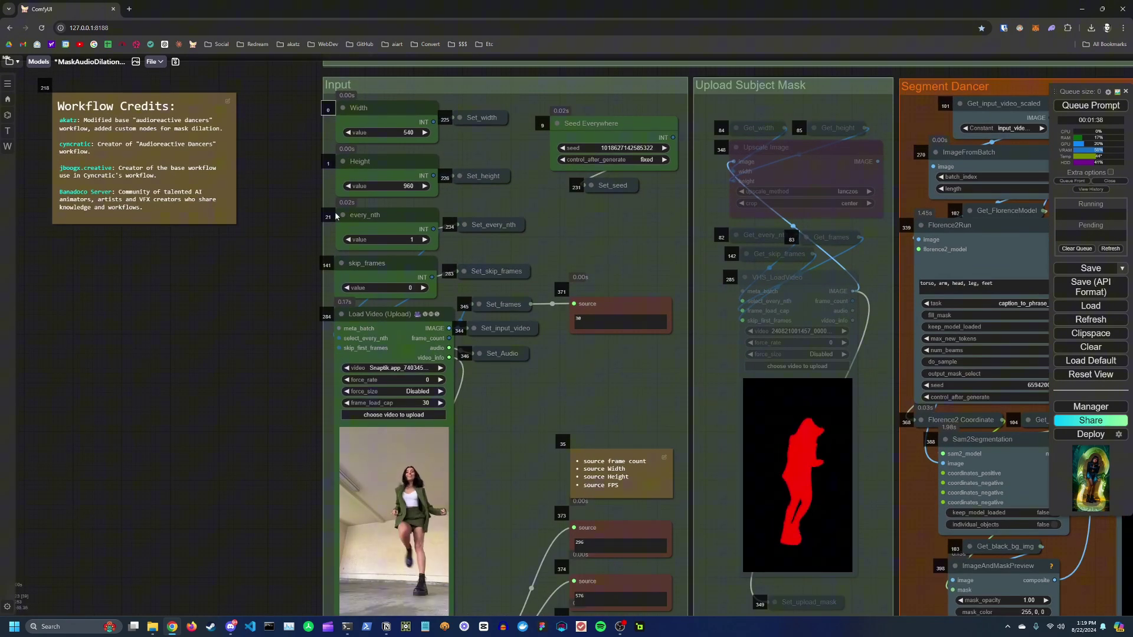
scroll(284, 259, "down", 1)
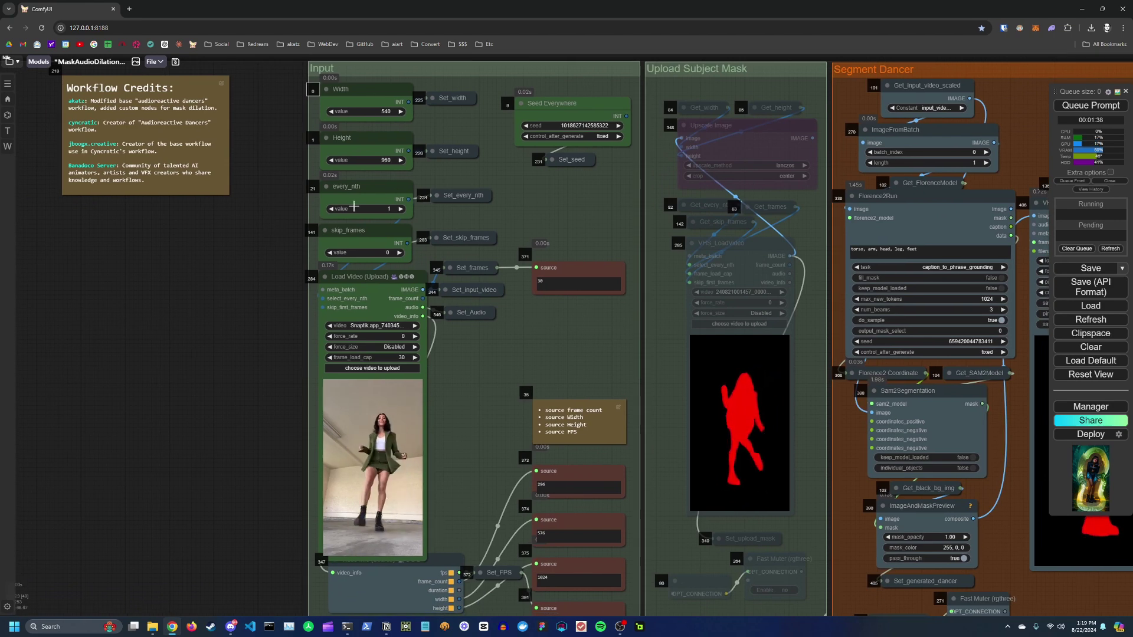
scroll(300, 221, "up", 3)
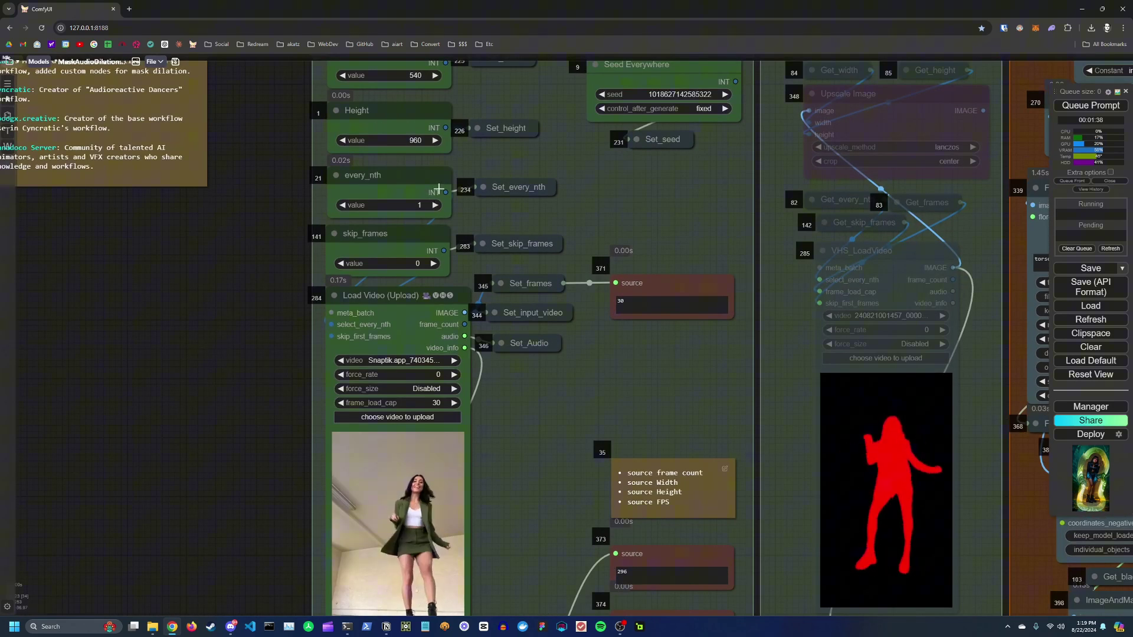
scroll(282, 229, "down", 2)
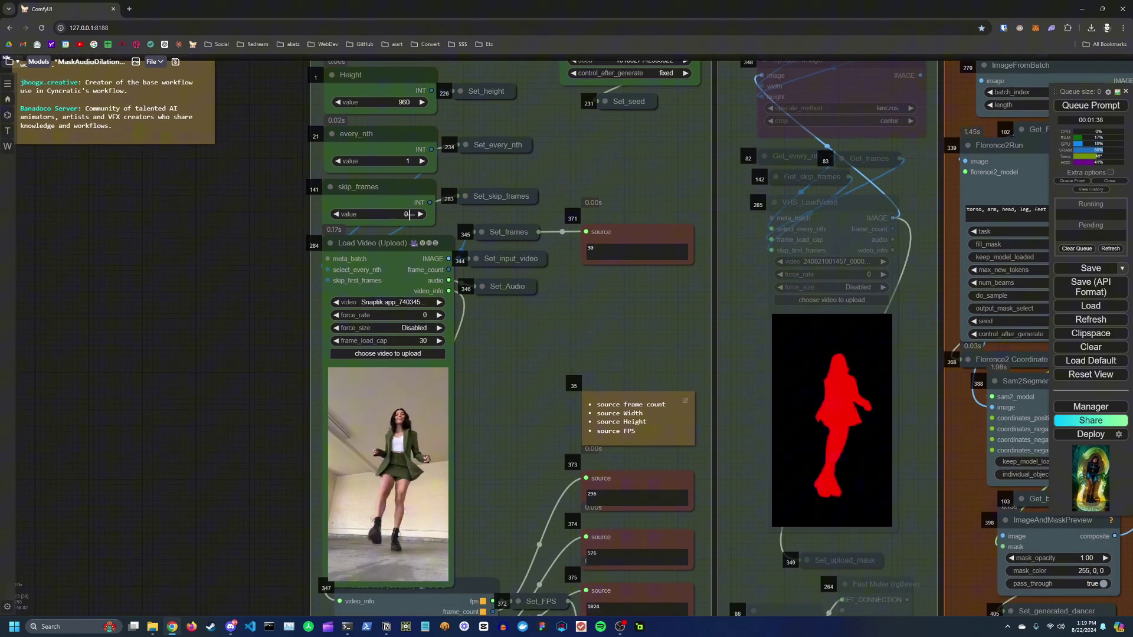
scroll(278, 245, "down", 4)
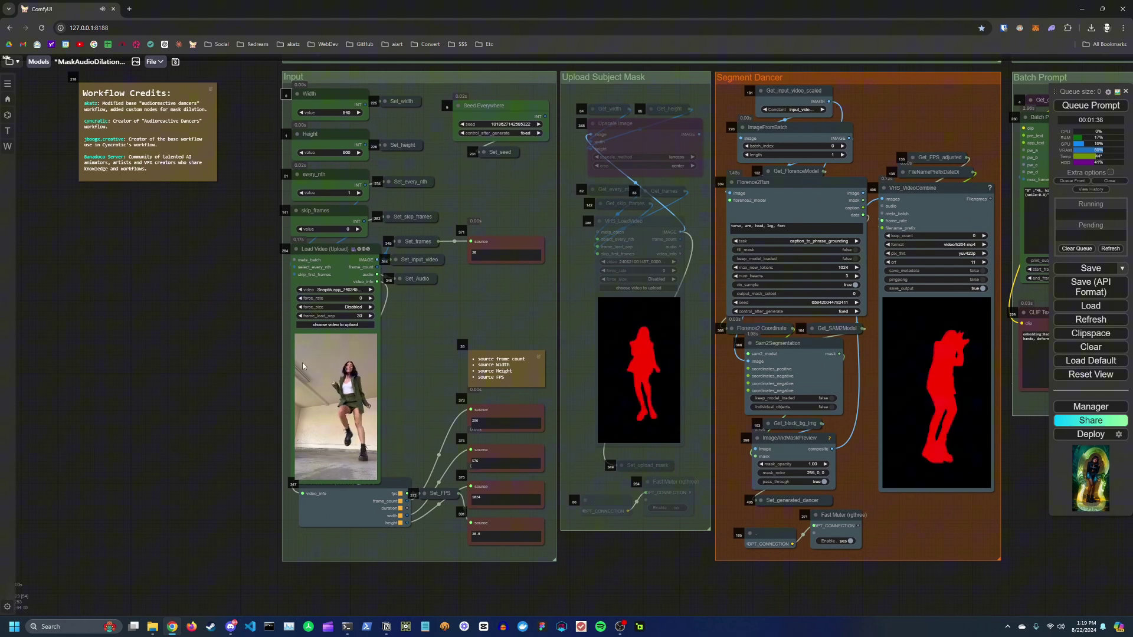
scroll(256, 327, "up", 5)
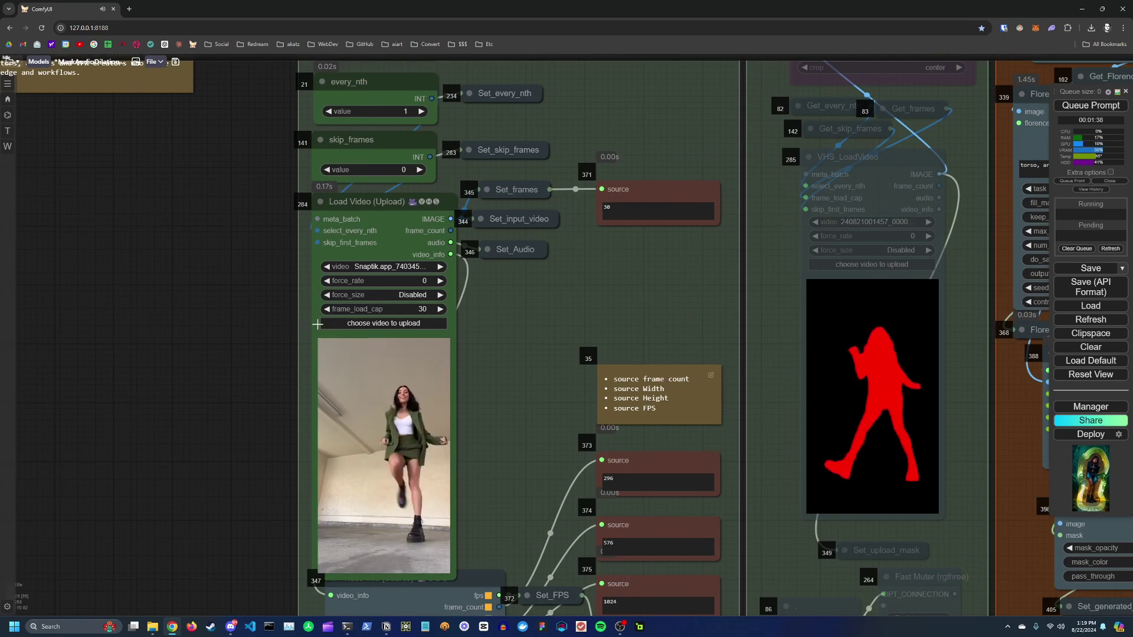
- Examine the loaded dance video and the source frame count, width, height and FPS nodes in the Input group
scroll(292, 316, "down", 3)
left_click_drag(286, 326, 272, 353)
left_click_drag(281, 312, 230, 375)
left_click_drag(503, 260, 473, 165)
left_click_drag(440, 287, 408, 184)
left_click_drag(364, 368, 397, 332)
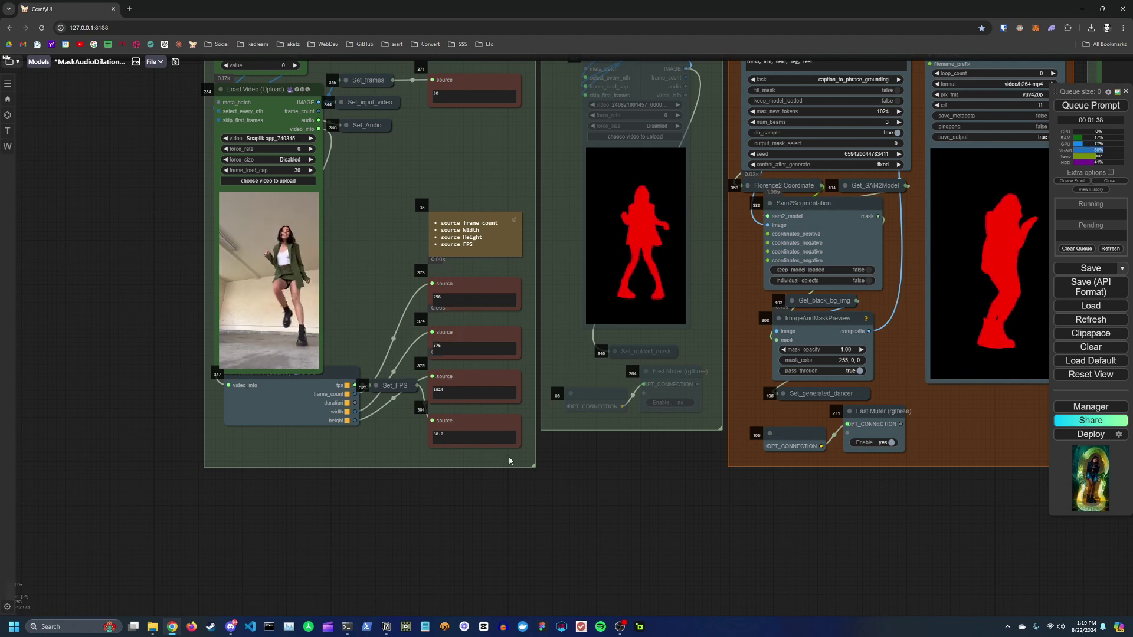
scroll(462, 416, "down", 2)
scroll(572, 465, "down", 1)
scroll(572, 465, "down", 2)
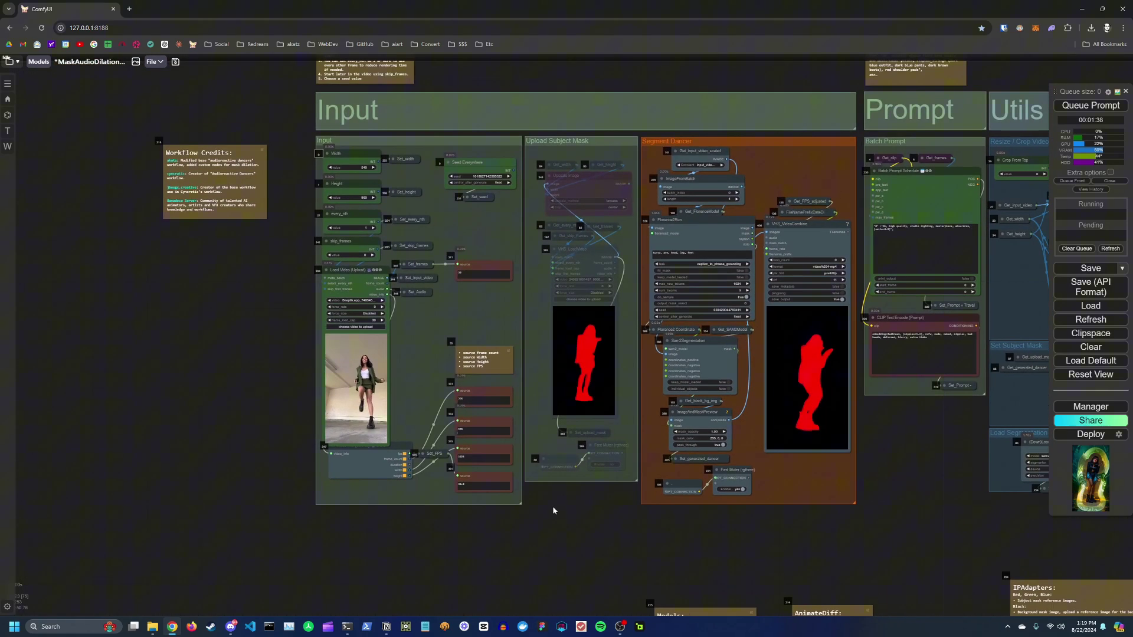
- Mute the Segment Dancer group and enable the Upload Subject Mask group through their Fast Muter nodes
left_click_drag(576, 505, 488, 529)
scroll(550, 280, "up", 5)
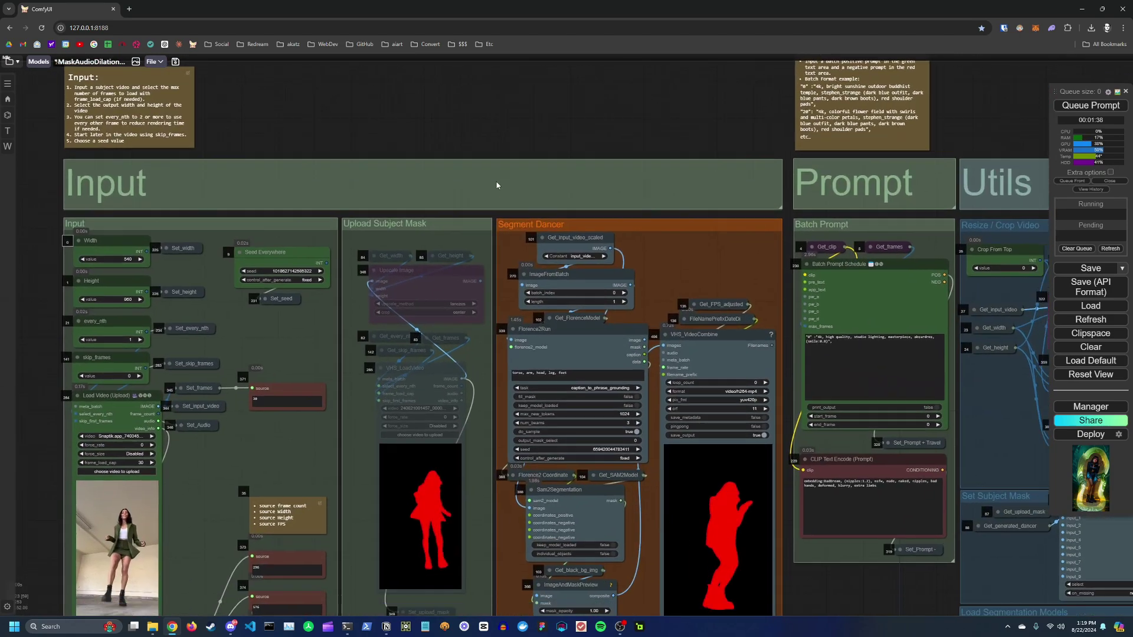
left_click_drag(494, 177, 379, 111)
scroll(445, 96, "down", 2)
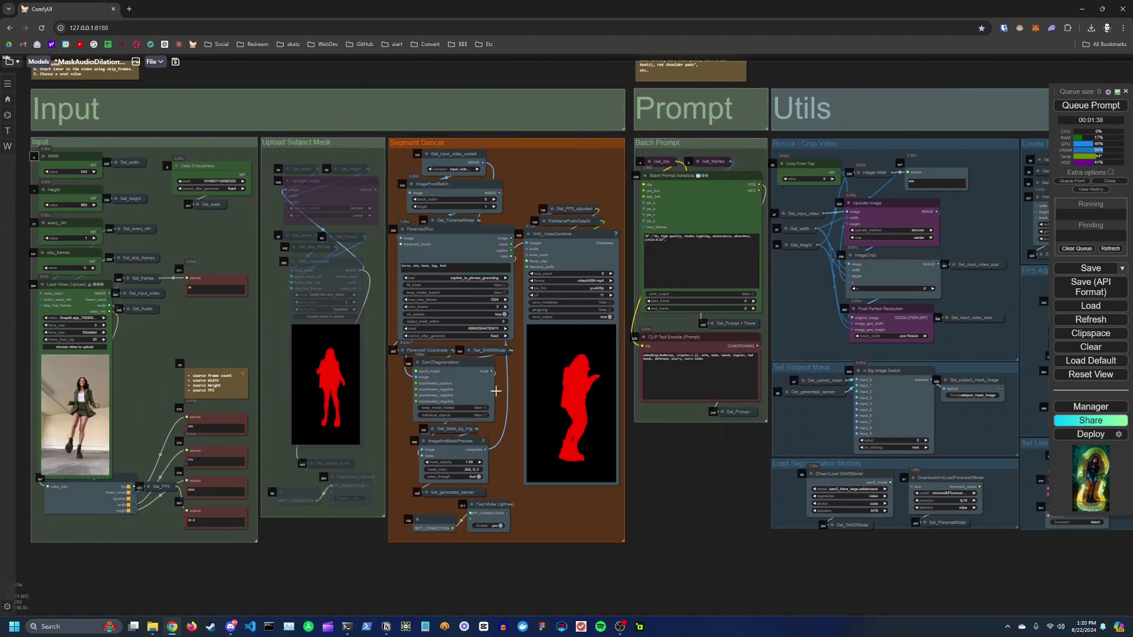
left_click_drag(641, 455, 677, 455)
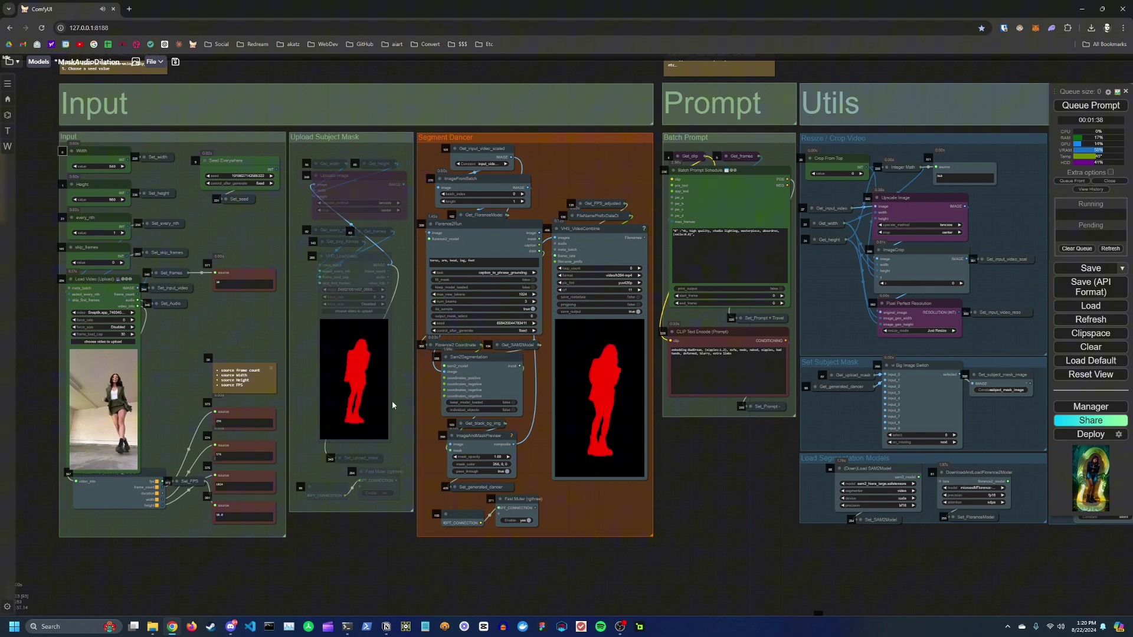
scroll(392, 406, "up", 3)
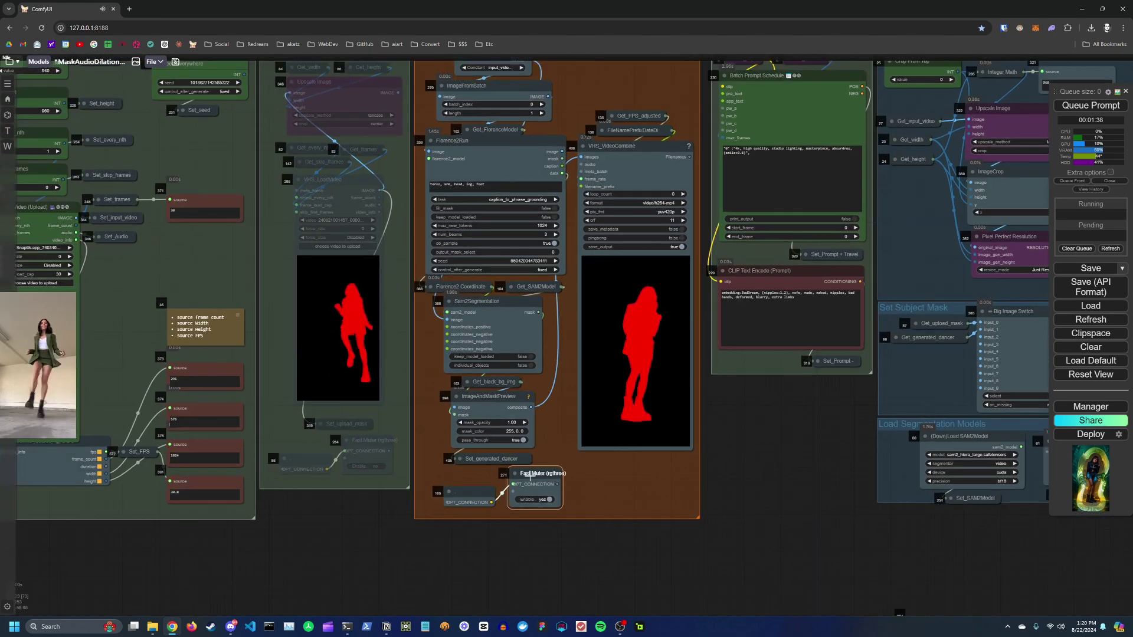
left_click(549, 500)
left_click(381, 467)
scroll(410, 374, "down", 2)
left_click_drag(410, 374, 413, 419)
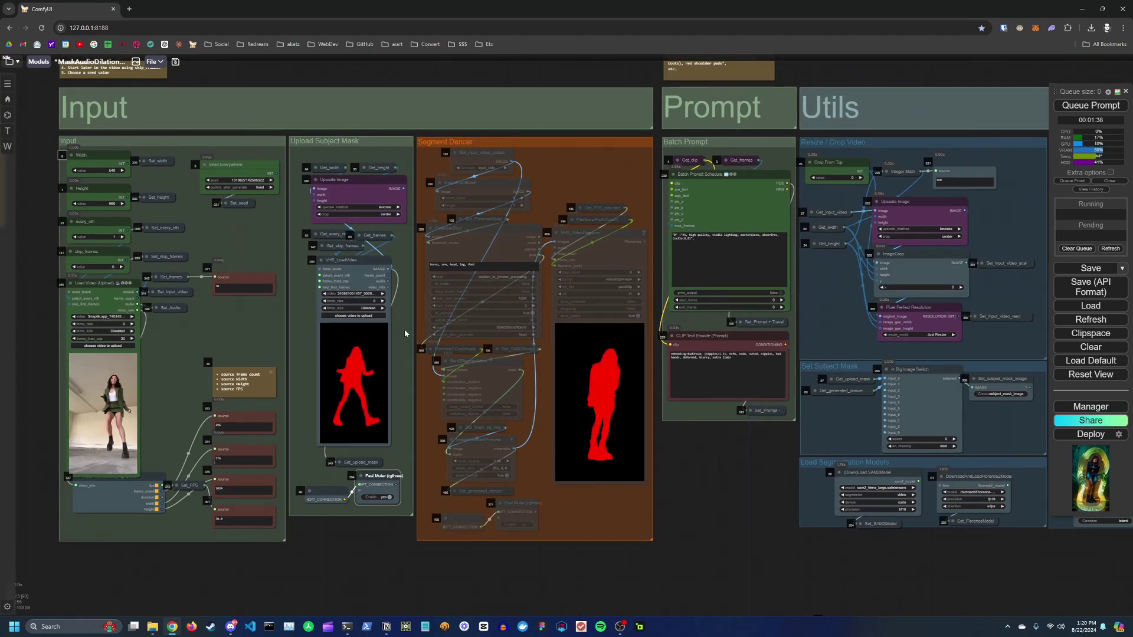
scroll(401, 307, "up", 3)
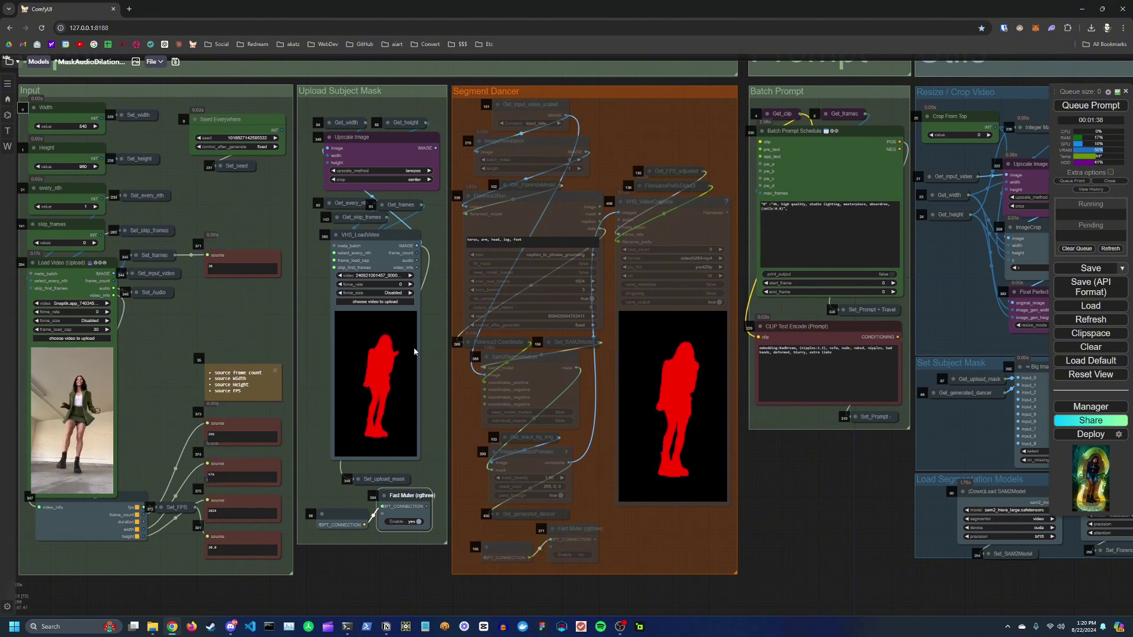
scroll(413, 354, "down", 3)
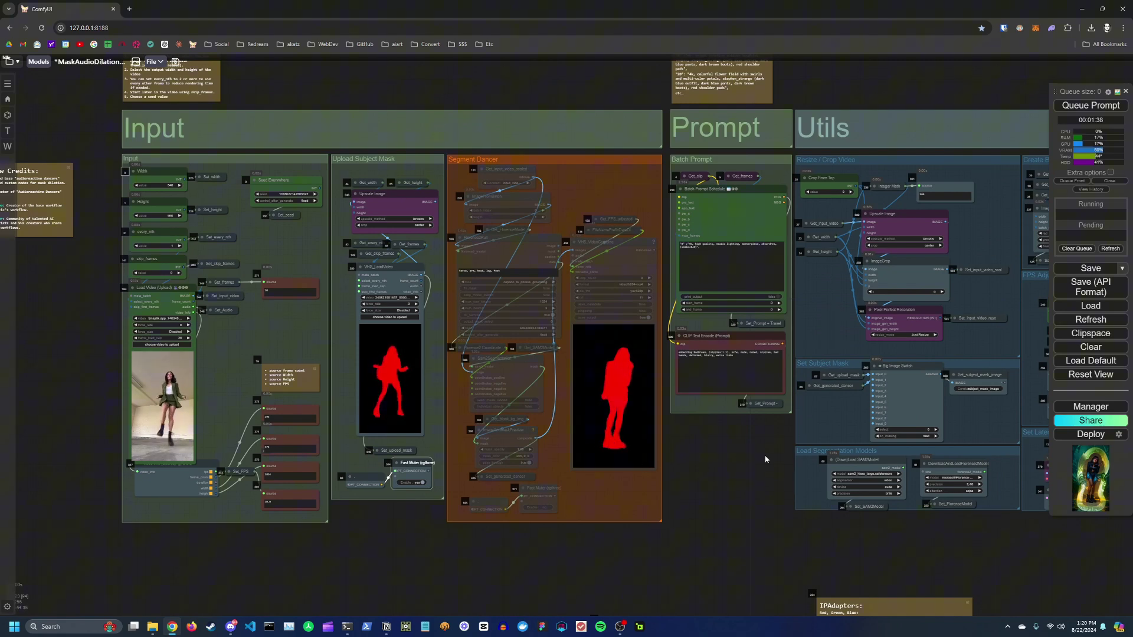
- Examine the positive batch prompt schedule and the negative prompt text in the Batch Prompt group
left_click_drag(727, 449, 485, 513)
scroll(568, 385, "up", 4)
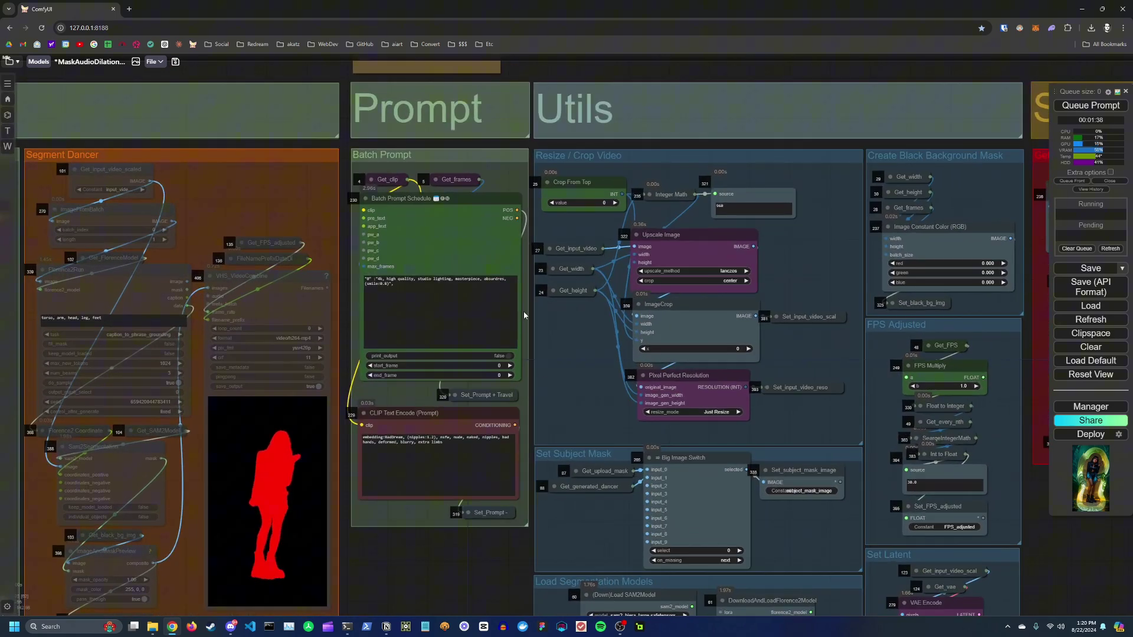
left_click_drag(526, 313, 523, 348)
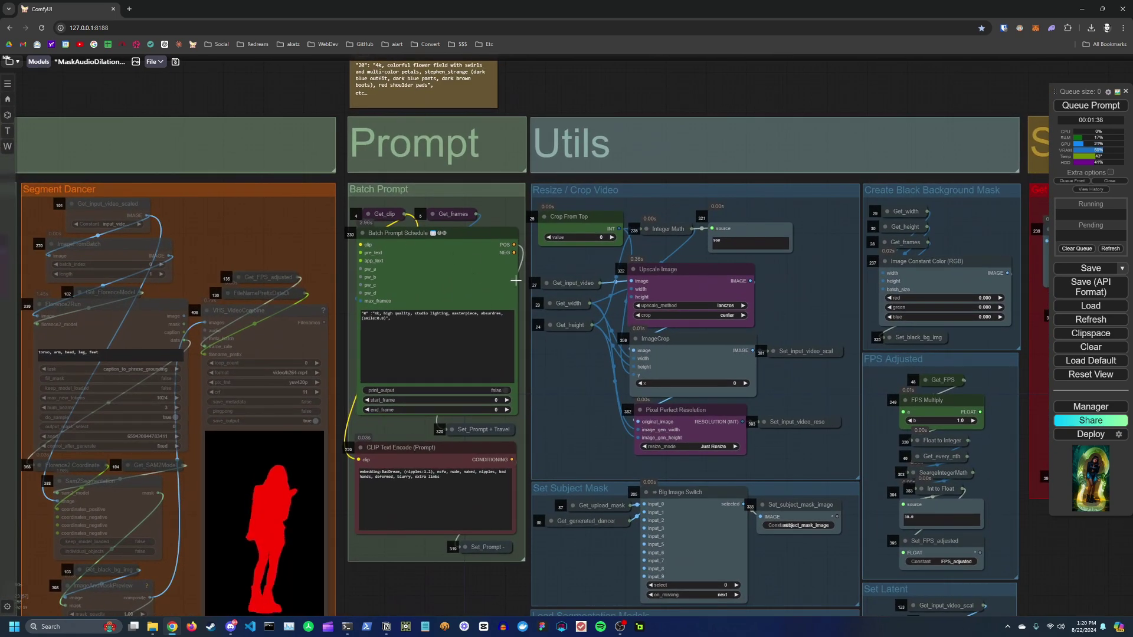
scroll(523, 355, "up", 5)
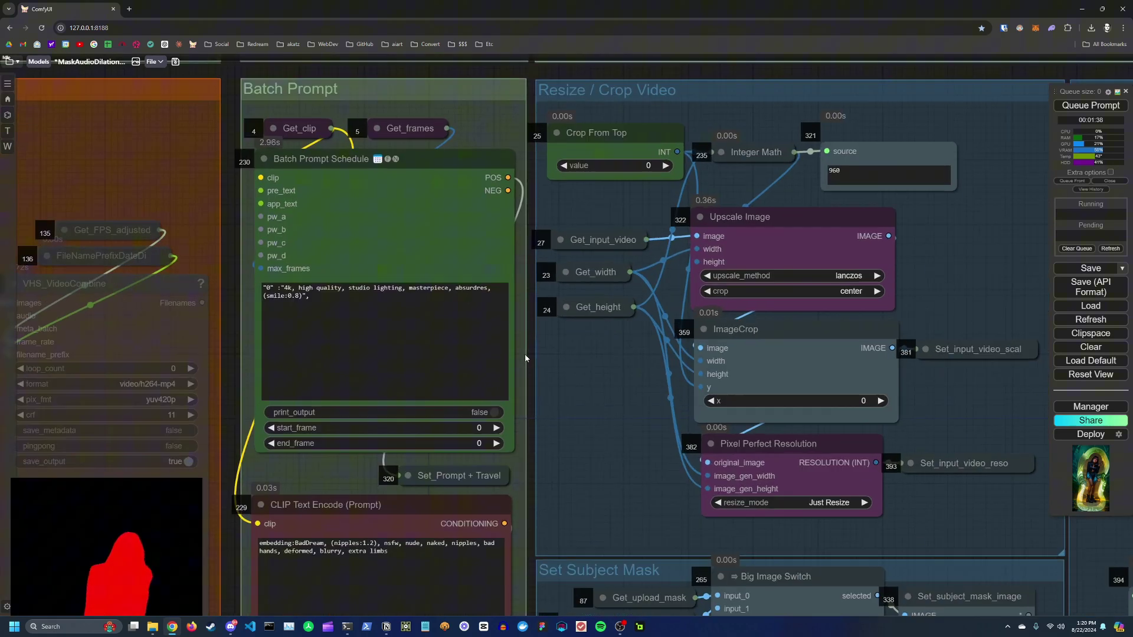
left_click_drag(524, 356, 579, 333)
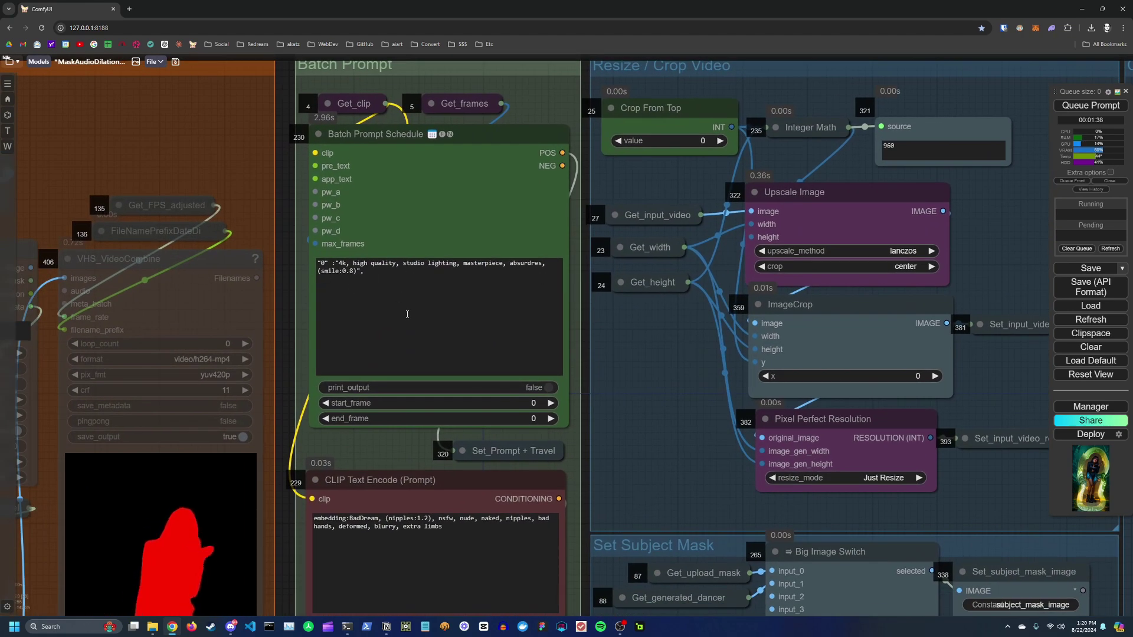
scroll(548, 328, "down", 3)
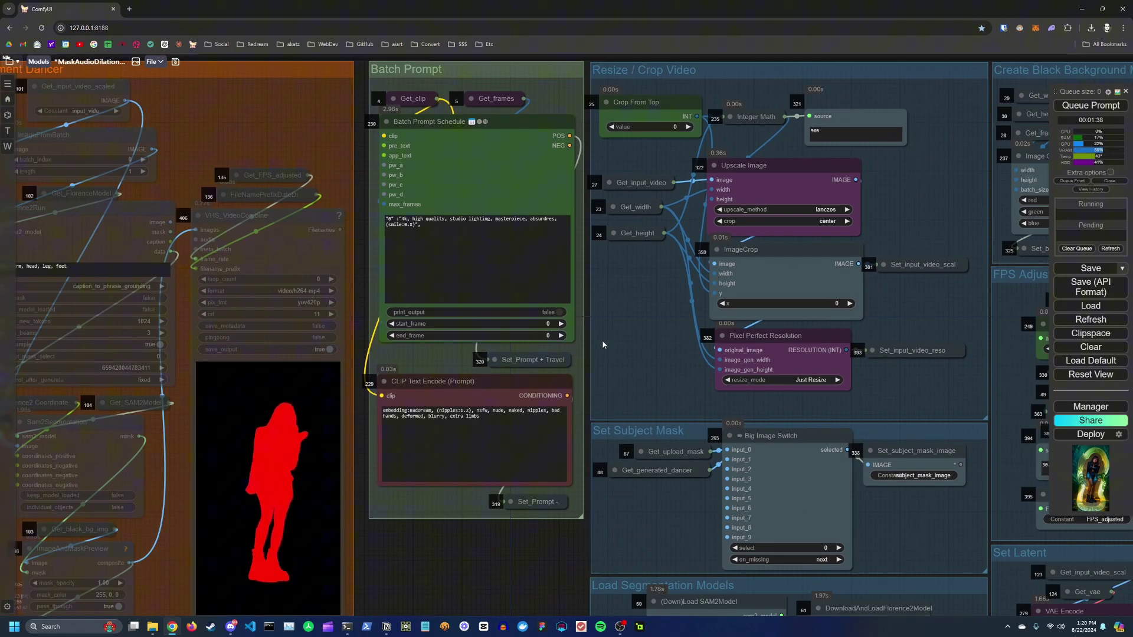
scroll(592, 334, "down", 3)
- Examine the Utils groups for video resizing, FPS and latents, and the colored Subject Masks groups
left_click_drag(590, 334, 377, 307)
scroll(378, 307, "down", 1)
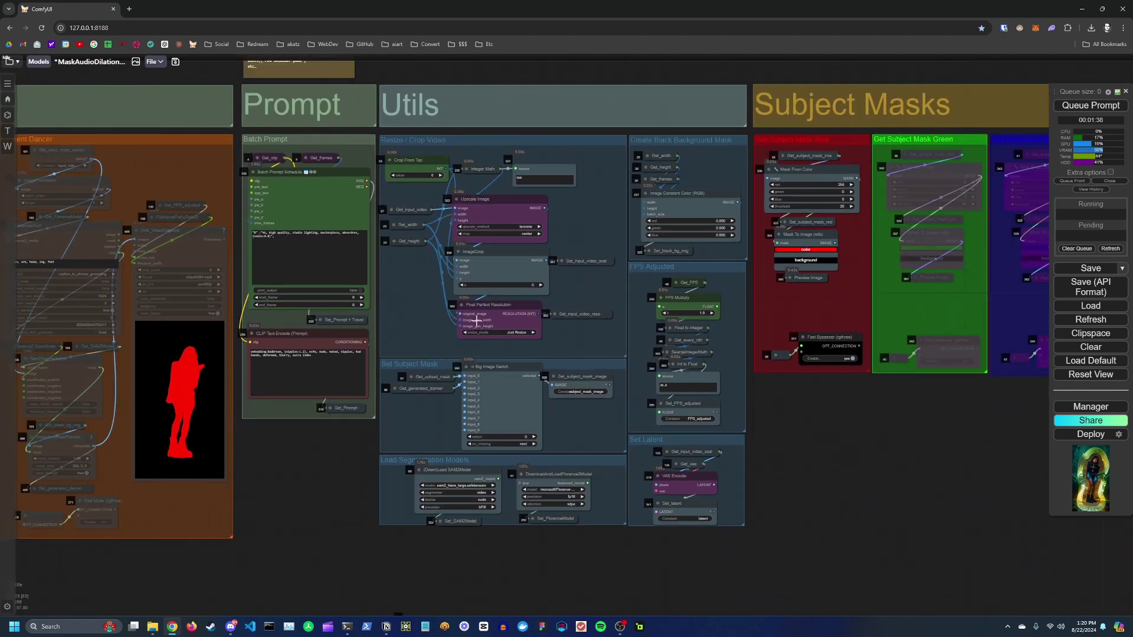
left_click_drag(581, 310, 507, 324)
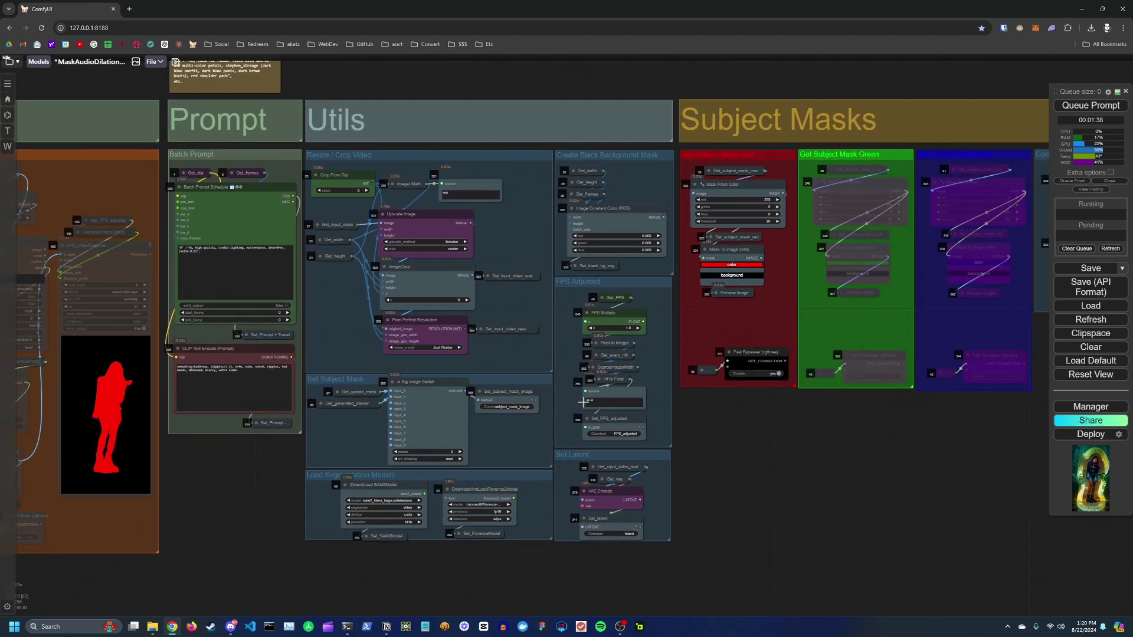
scroll(566, 329, "down", 2)
left_click_drag(561, 329, 480, 337)
scroll(526, 423, "up", 1)
left_click_drag(657, 406, 553, 476)
scroll(555, 427, "up", 2)
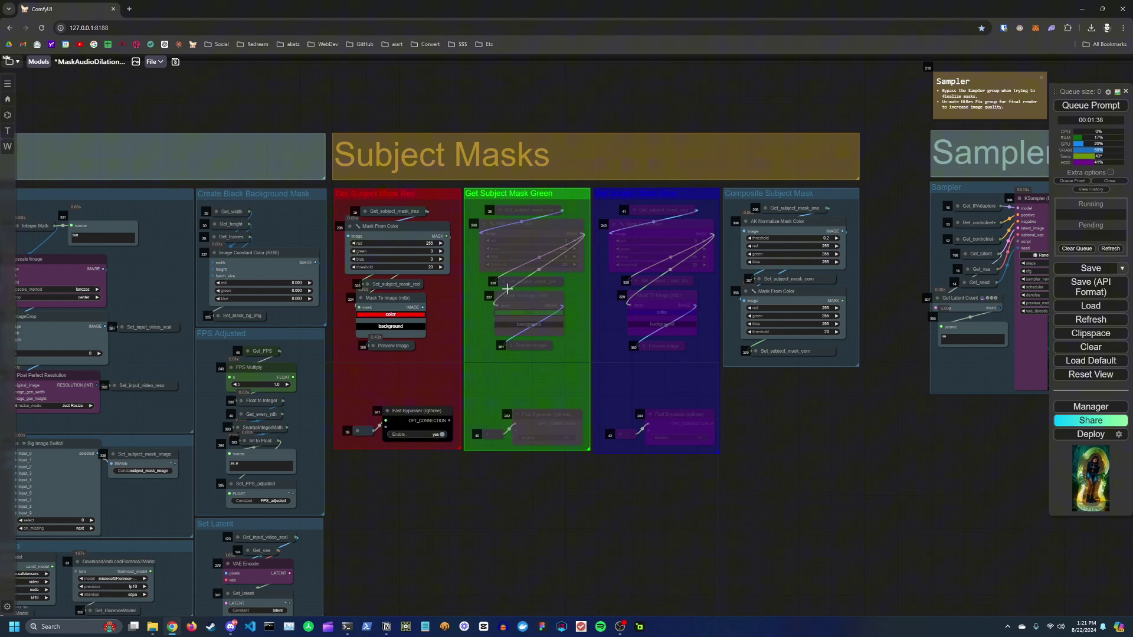
- Review the Upload Subject Mask group and its mask video alongside the Input section
scroll(451, 328, "down", 4)
left_click_drag(450, 328, 627, 290)
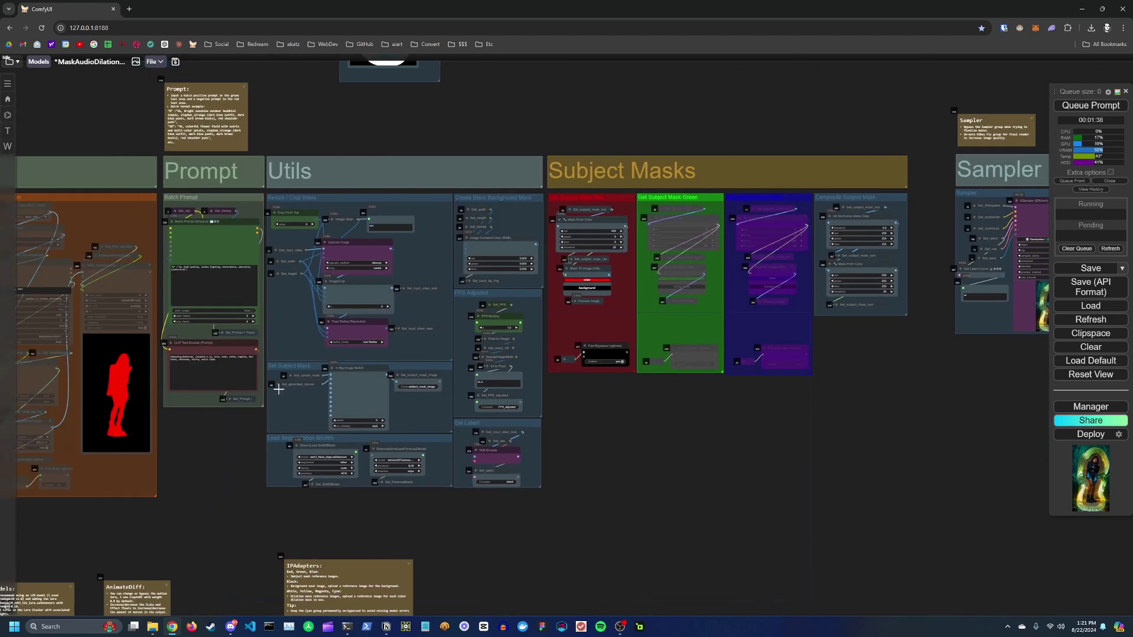
left_click_drag(200, 437, 281, 443)
left_click_drag(663, 398, 849, 407)
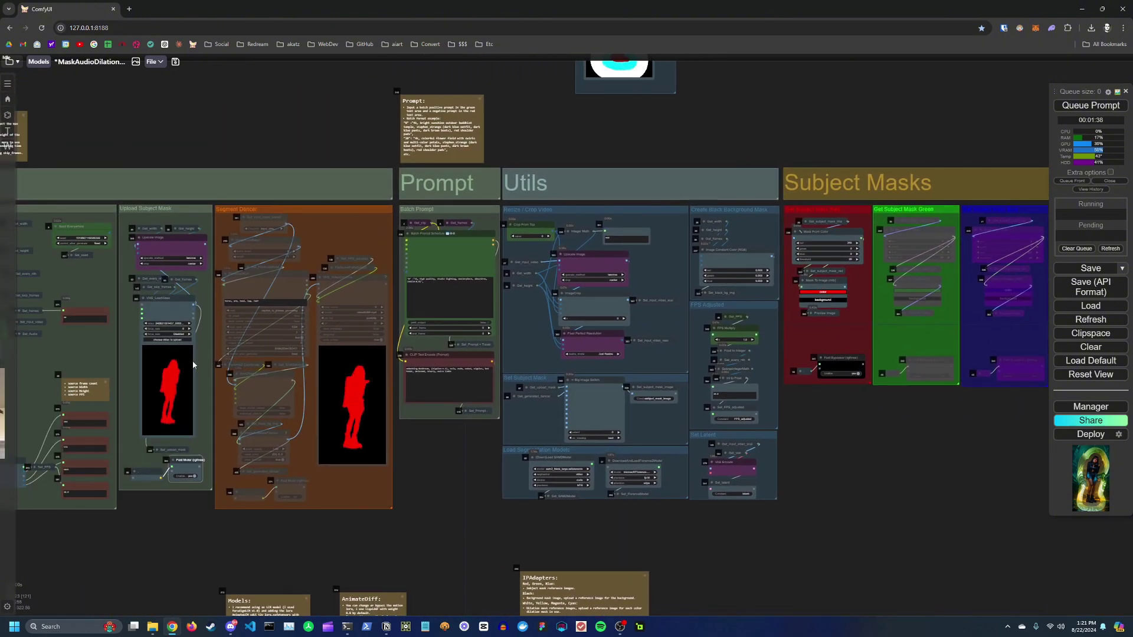
left_click_drag(209, 343, 343, 270)
scroll(311, 317, "up", 4)
scroll(295, 296, "down", 2)
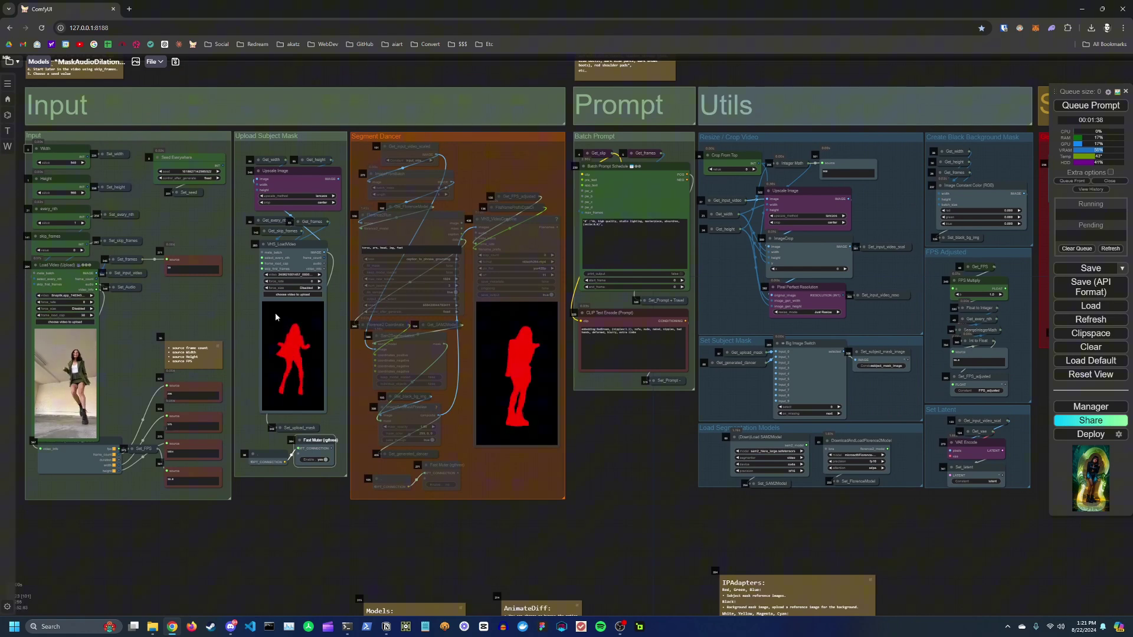
- Enable the Get Subject Mask Green group through its Fast Bypasser node
scroll(545, 349, "down", 3)
left_click_drag(625, 412, 521, 495)
scroll(616, 421, "up", 5)
scroll(599, 442, "up", 4)
left_click(616, 380)
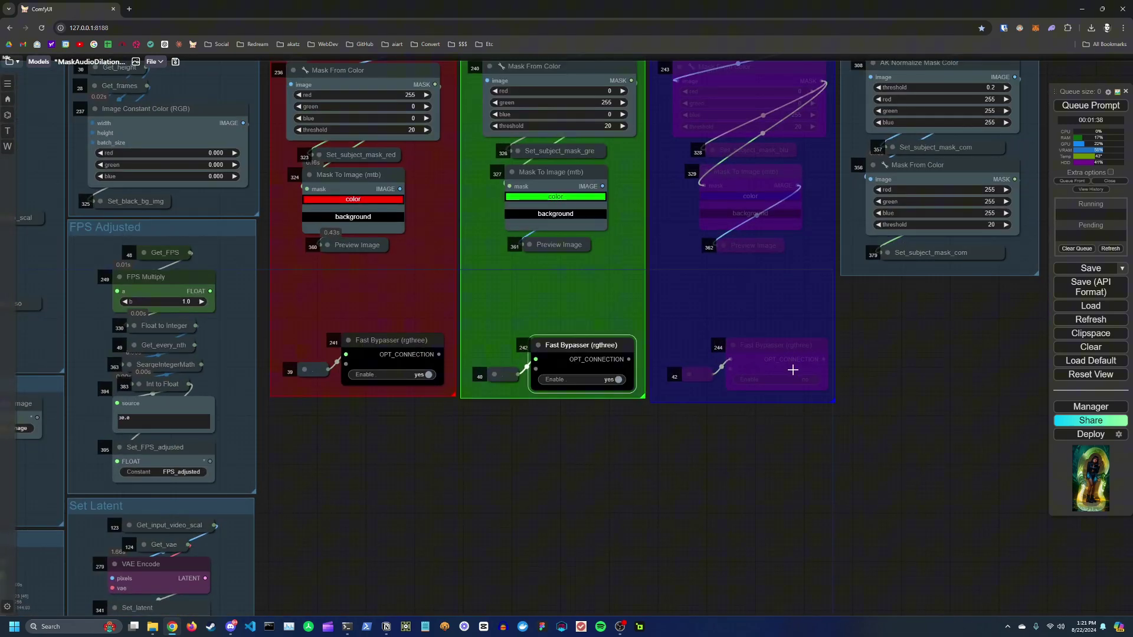
- Enable the Get Subject Mask Blue group through its Fast Bypasser node
left_click(809, 379)
scroll(900, 330, "down", 3)
left_click_drag(900, 331, 774, 418)
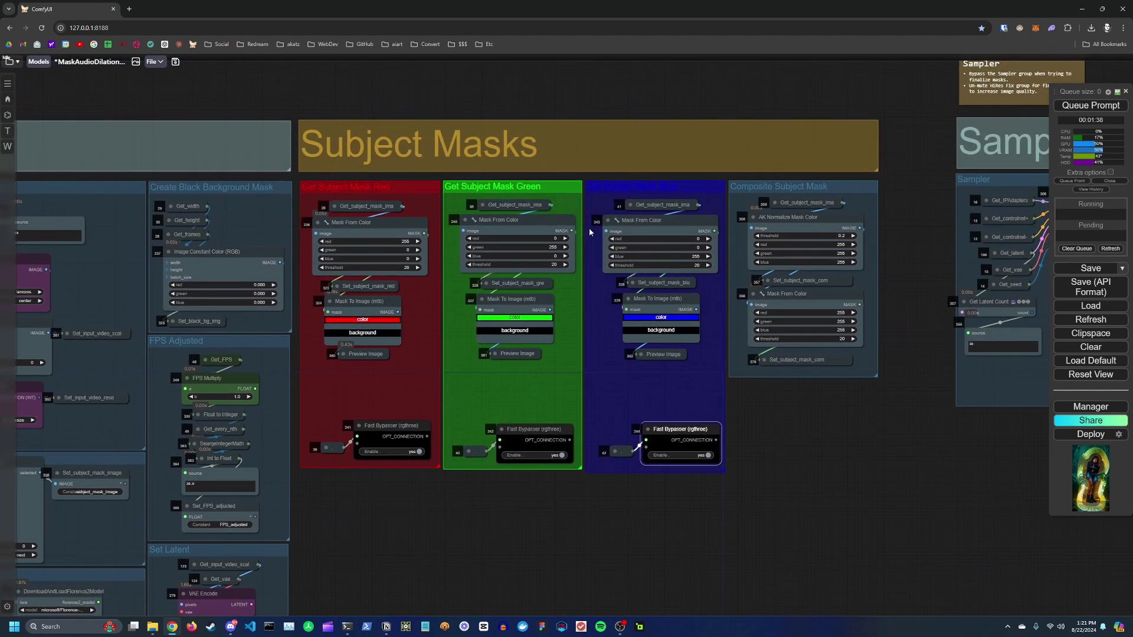
scroll(559, 456, "up", 3)
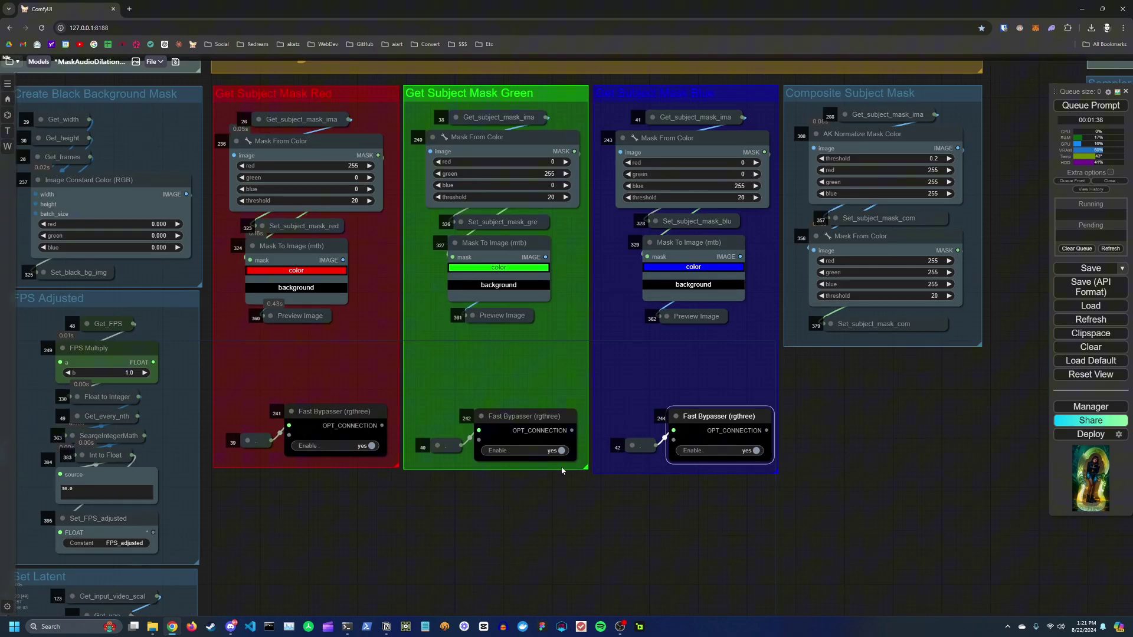
- Disable the Get Subject Mask Green and Get Subject Mask Blue groups through their Fast Bypasser nodes
left_click(562, 454)
left_click(756, 454)
scroll(827, 427, "down", 3)
left_click_drag(826, 427, 753, 416)
- Compare the red dancer video in the Upload Subject Mask and Segment Dancer groups with the Subject Masks color groups
scroll(751, 411, "down", 2)
left_click_drag(498, 503, 934, 456)
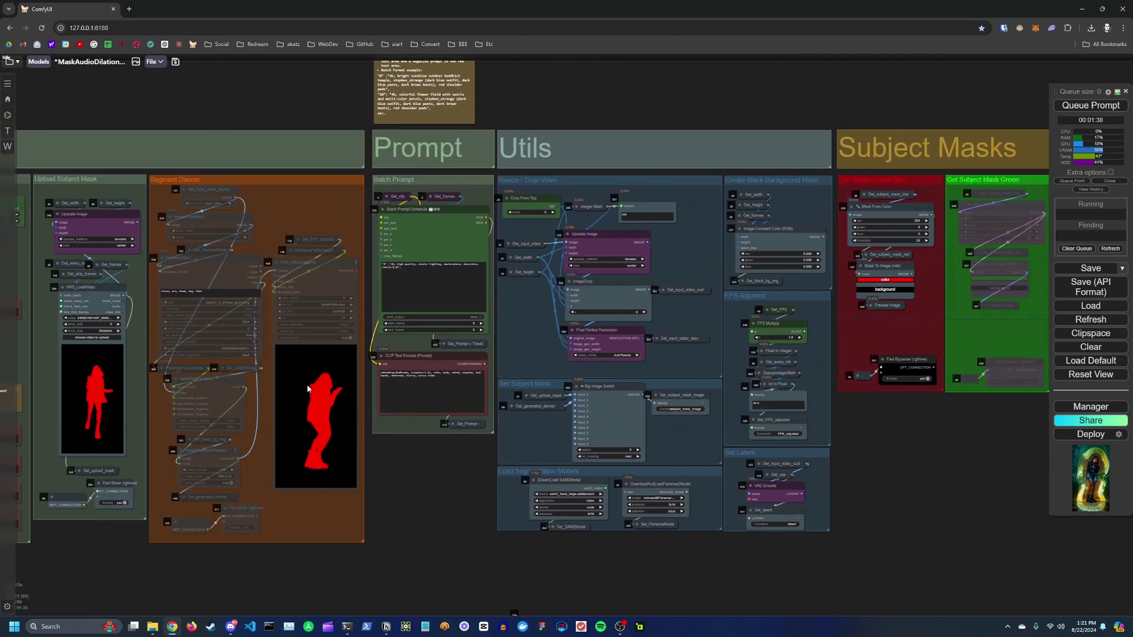
key("2")
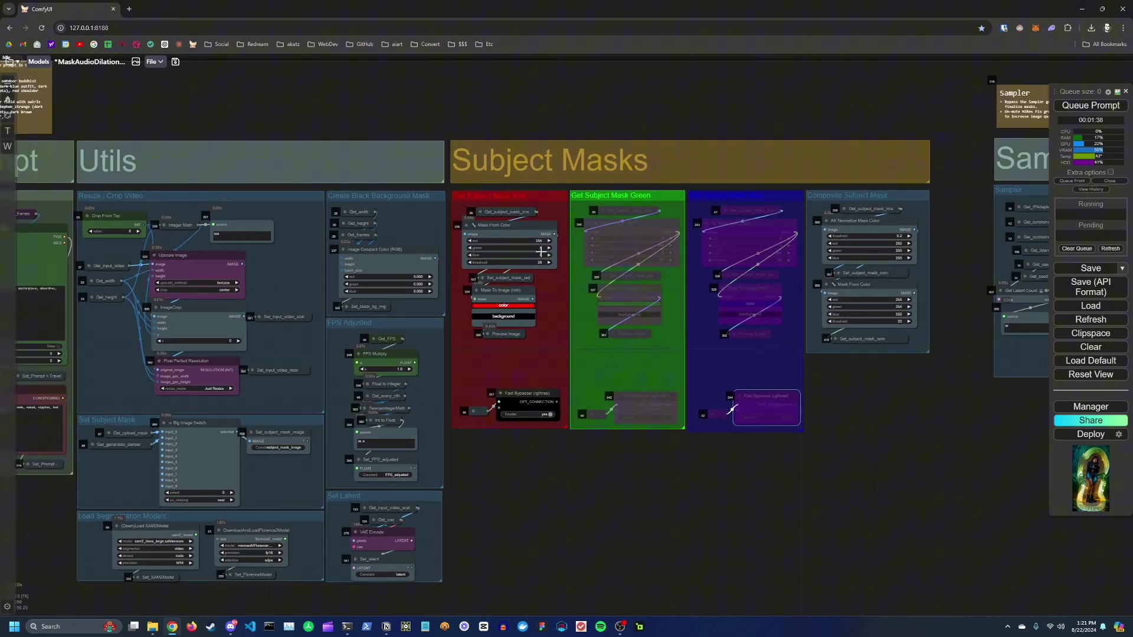
scroll(591, 434, "down", 2)
left_click_drag(584, 441, 500, 448)
scroll(787, 430, "down", 1)
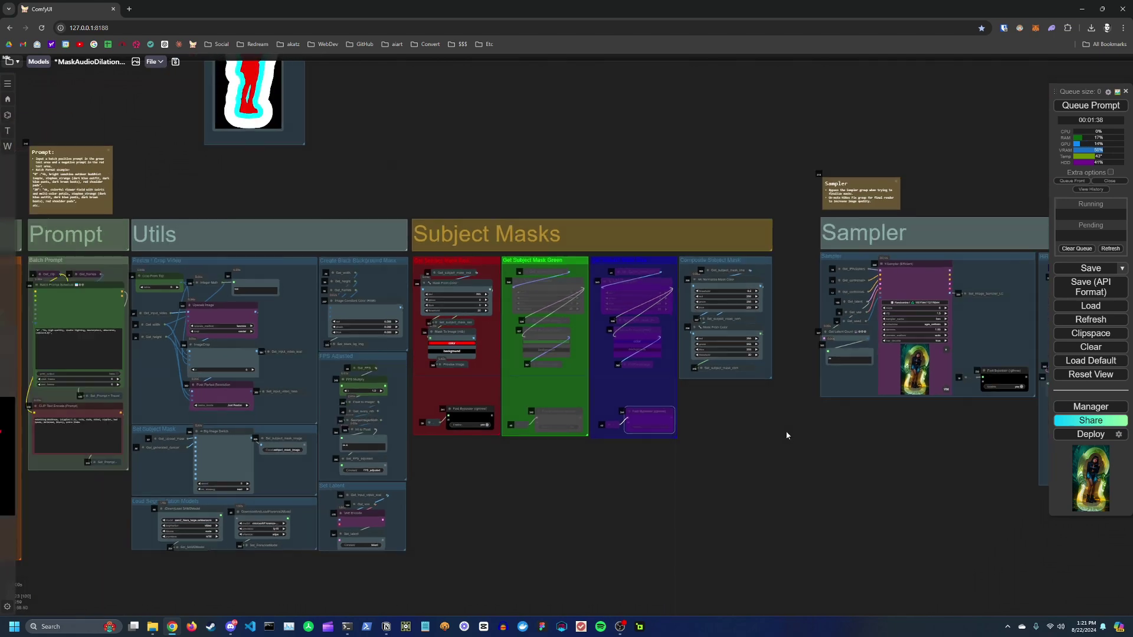
- Examine the Normalize Audio group in the Audio Processing section, from the audio input to the amplitude graph
scroll(636, 385, "down", 1)
left_click_drag(786, 430, 868, 481)
scroll(636, 384, "down", 3)
left_click_drag(484, 286, 704, 420)
left_click_drag(499, 380, 686, 417)
scroll(576, 380, "up", 4)
left_click_drag(539, 352, 766, 397)
scroll(670, 390, "up", 1)
scroll(674, 382, "up", 2)
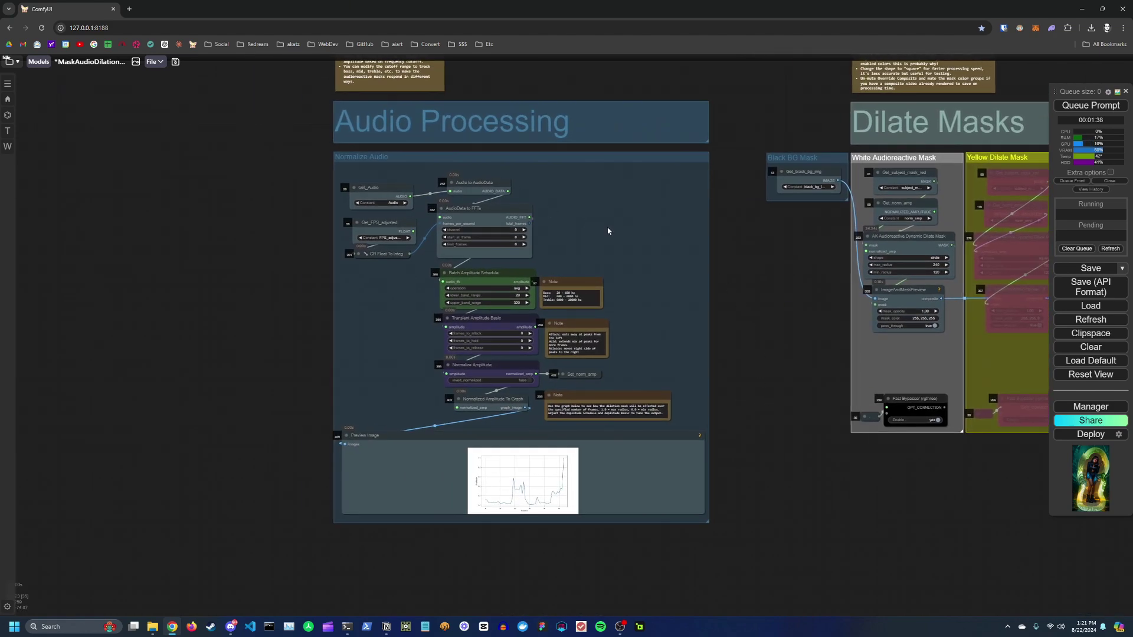
scroll(630, 250, "up", 2)
left_click_drag(707, 272, 724, 215)
scroll(707, 242, "up", 2)
scroll(527, 199, "up", 1)
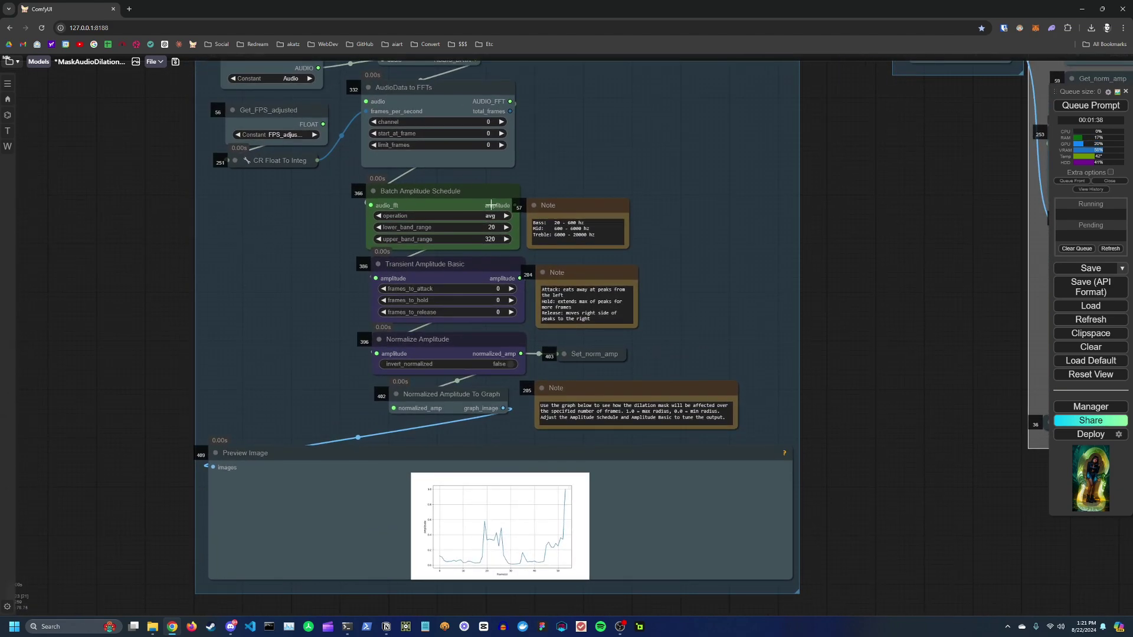
- Read the notes on frequency ranges and attack, hold and release beside the amplitude nodes
left_click_drag(679, 233, 707, 220)
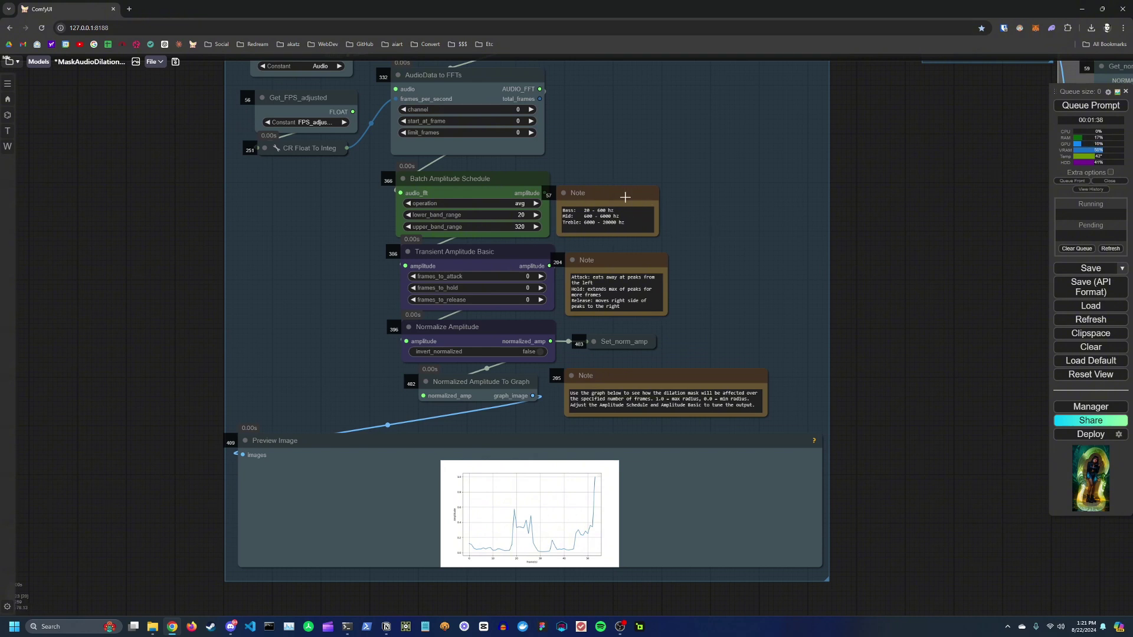
scroll(661, 201, "down", 1)
left_click_drag(706, 239, 697, 204)
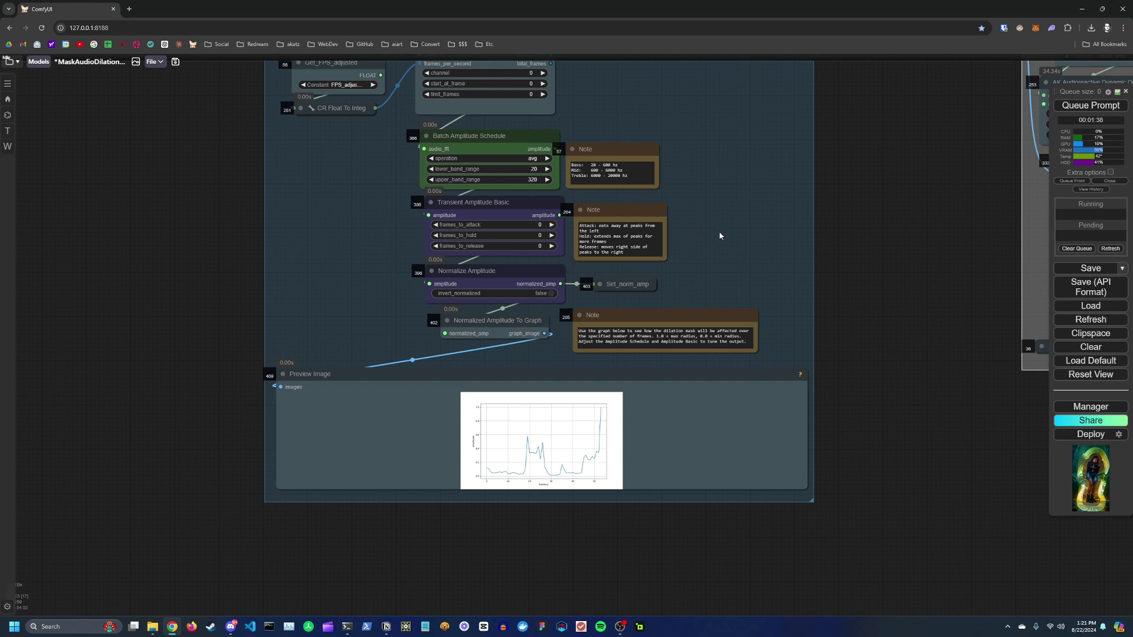
scroll(749, 270, "down", 3)
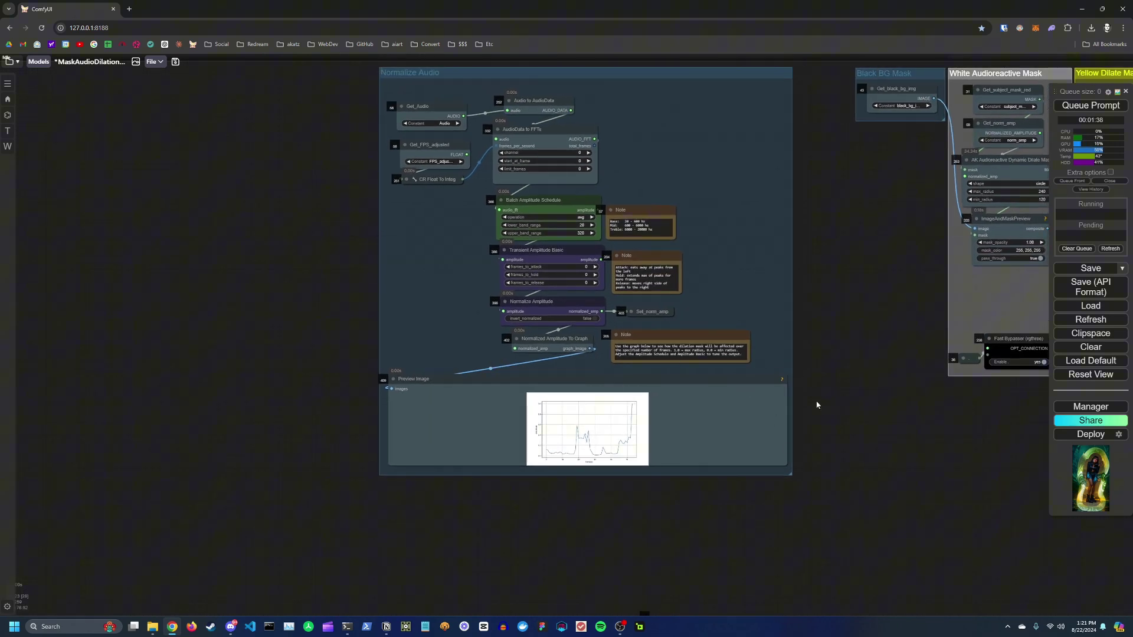
left_click_drag(801, 354, 770, 368)
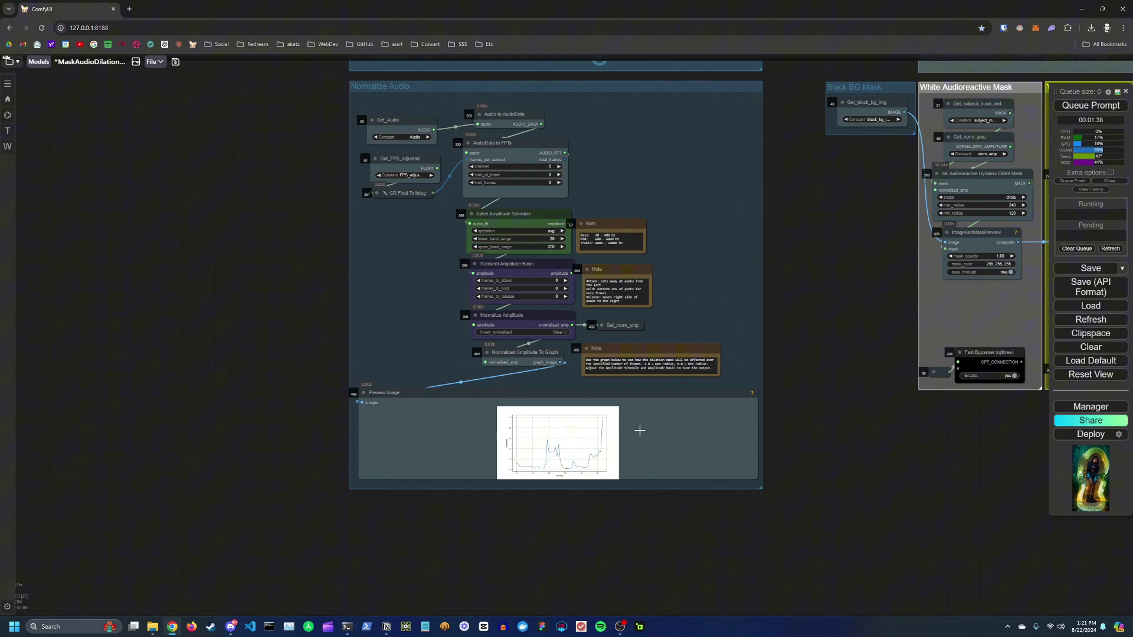
scroll(697, 278, "up", 3)
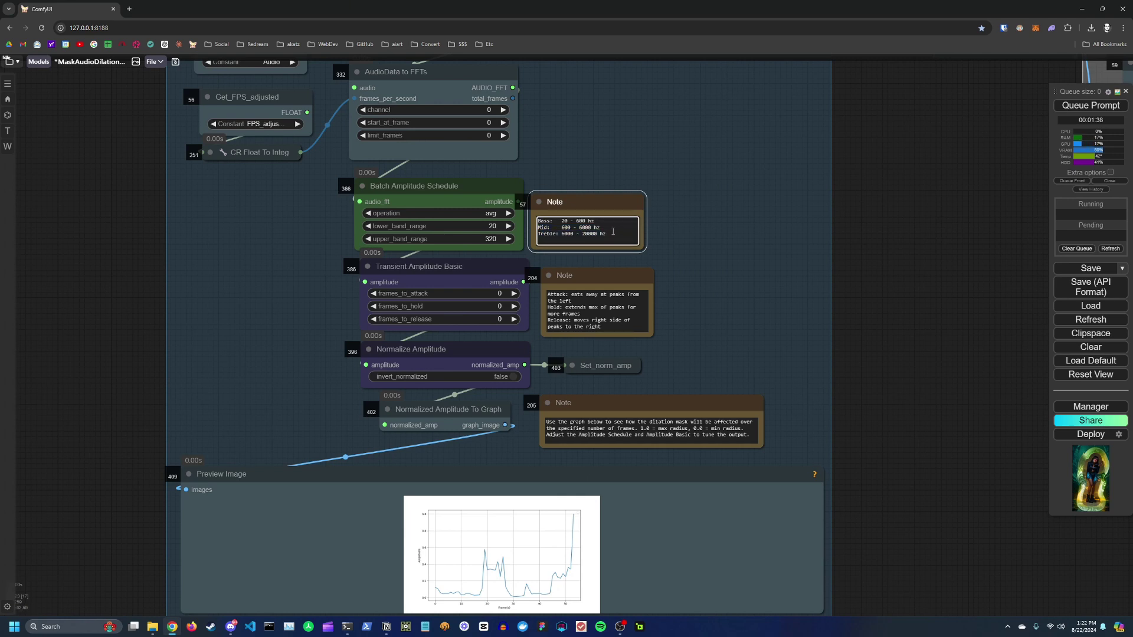
left_click_drag(720, 276, 730, 260)
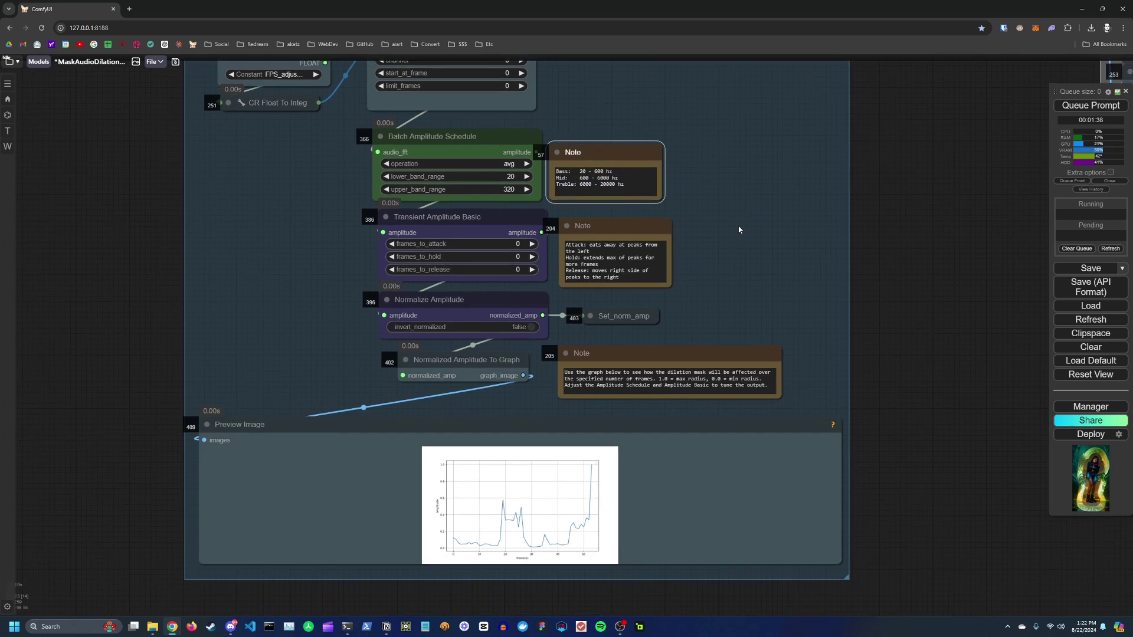
- Examine the normalized amplitude graph in Preview Image alongside the Batch Amplitude Schedule and Transient Amplitude Basic settings
scroll(750, 240, "down", 4)
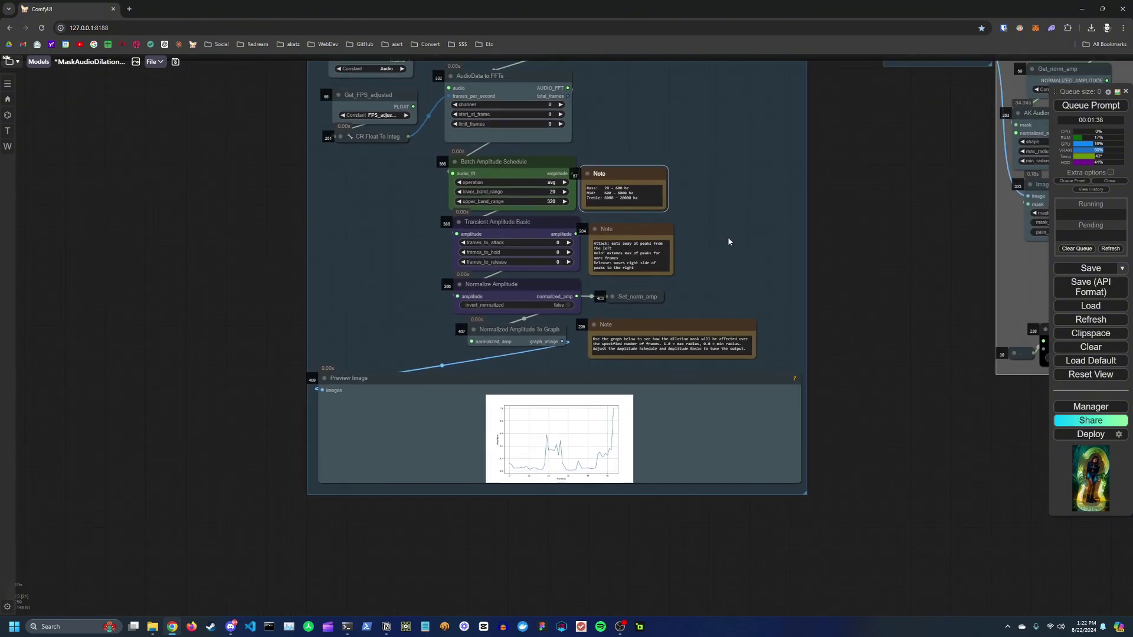
scroll(751, 240, "up", 3)
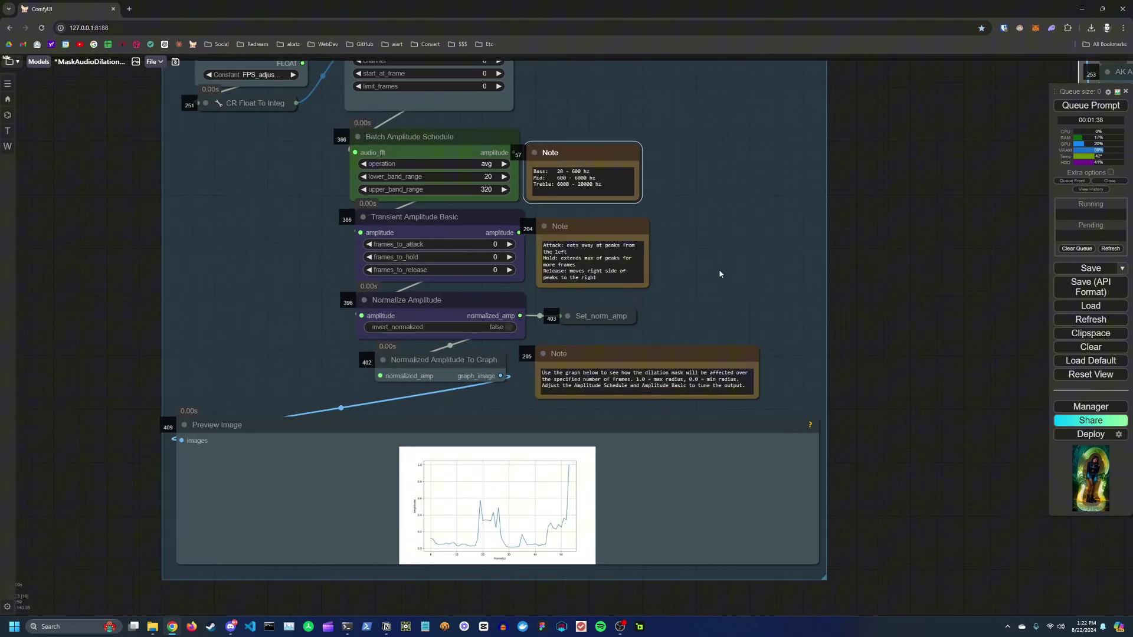
scroll(719, 274, "down", 2)
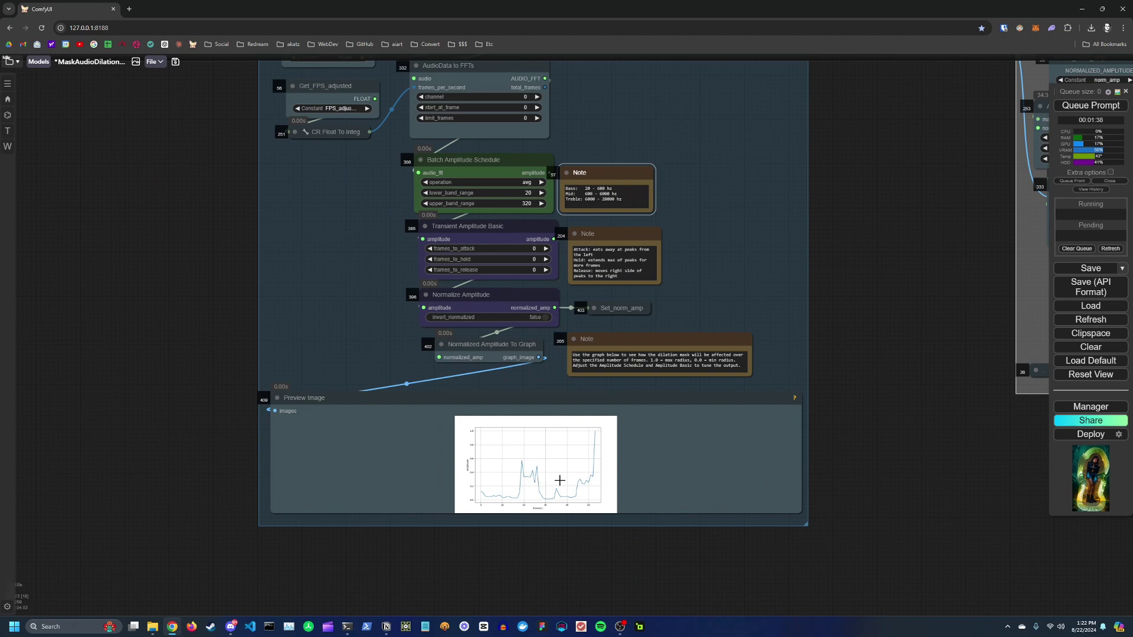
scroll(676, 466, "up", 4)
scroll(678, 466, "down", 4)
left_click_drag(690, 284, 650, 326)
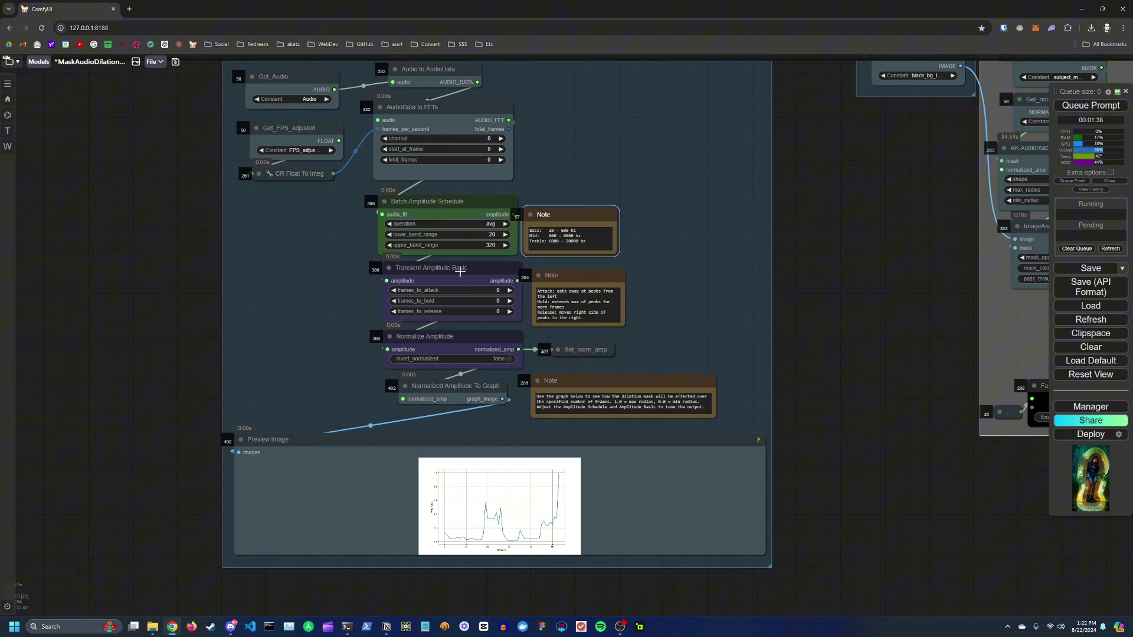
- Review the Dilate Masks section with its White, Yellow, Magenta and Cyan mask groups
scroll(724, 287, "down", 5)
left_click_drag(759, 308, 463, 335)
left_click_drag(493, 279, 300, 309)
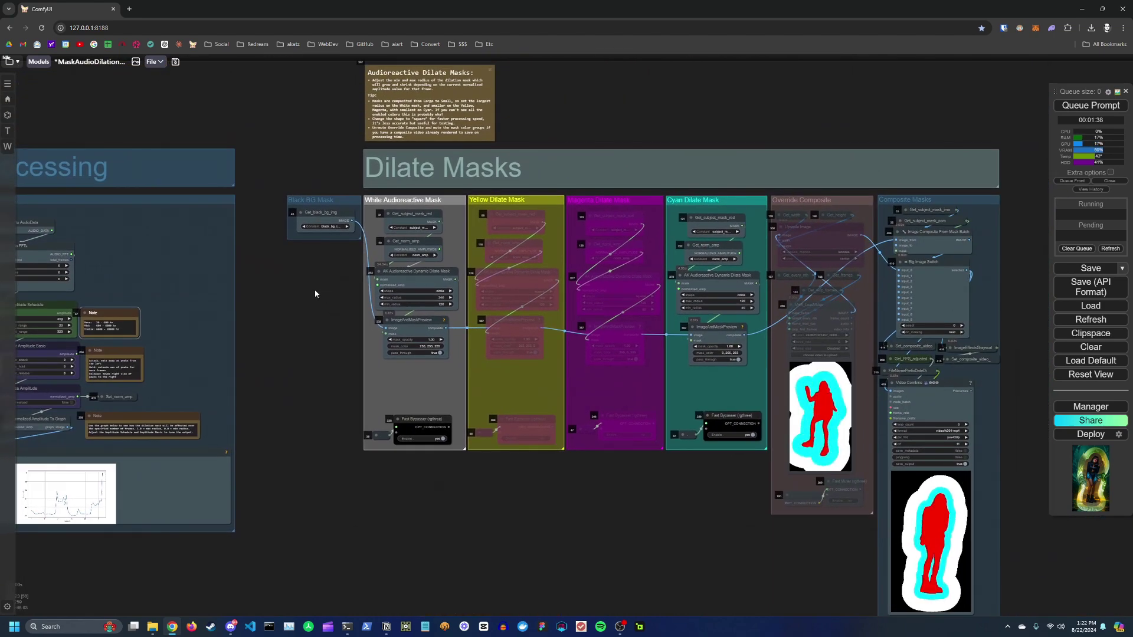
scroll(313, 316, "up", 2)
left_click_drag(339, 321, 229, 322)
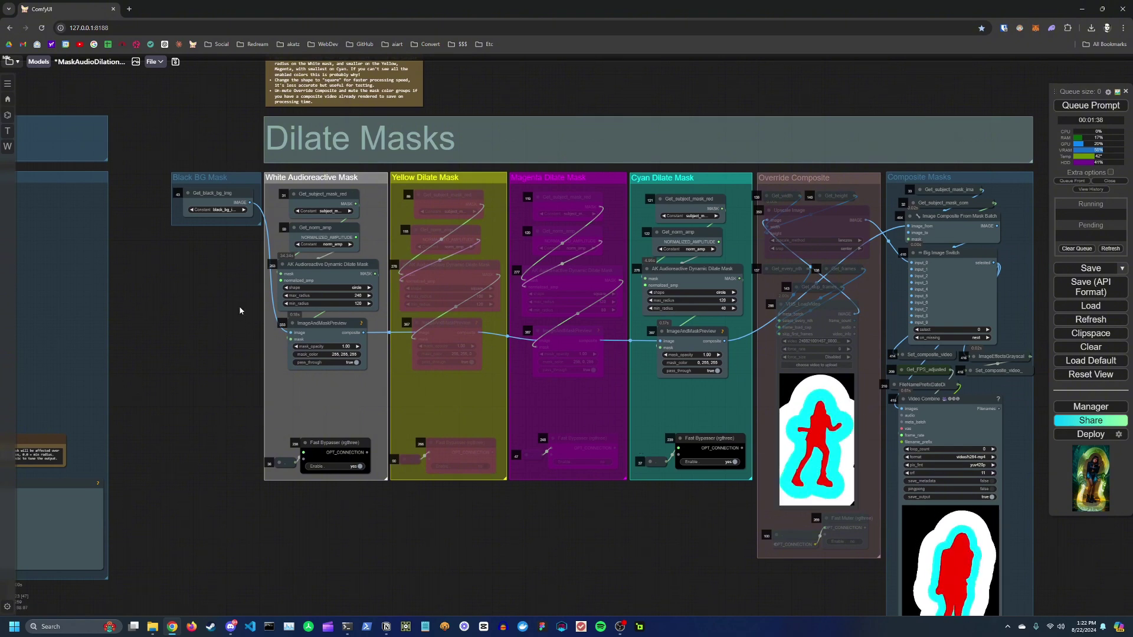
scroll(232, 286, "up", 3)
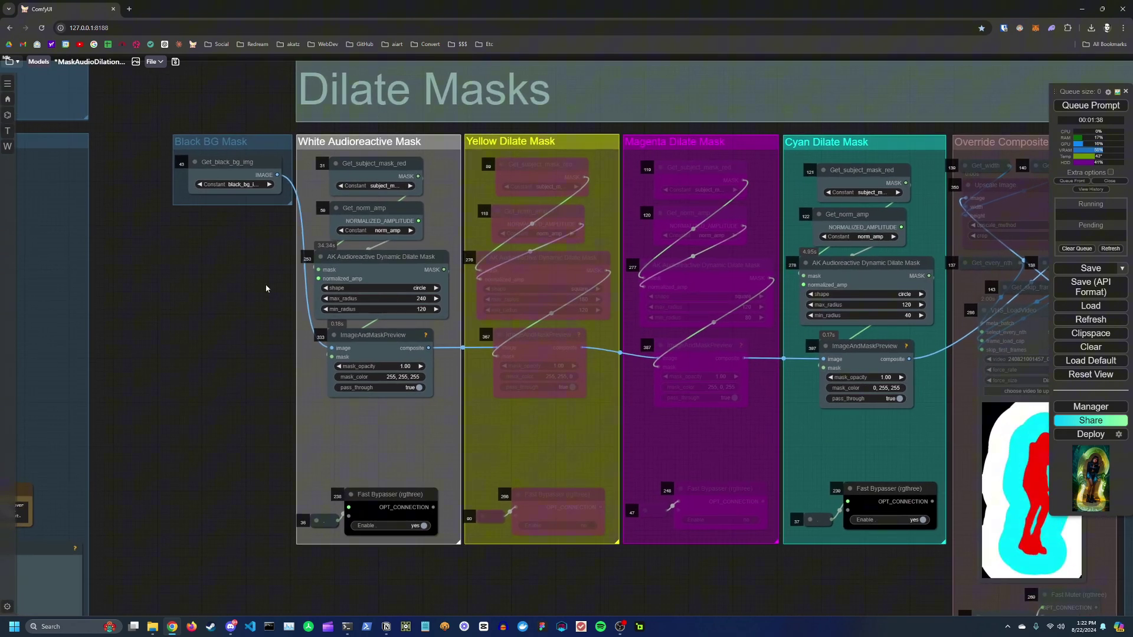
scroll(254, 287, "down", 1)
scroll(335, 255, "down", 3)
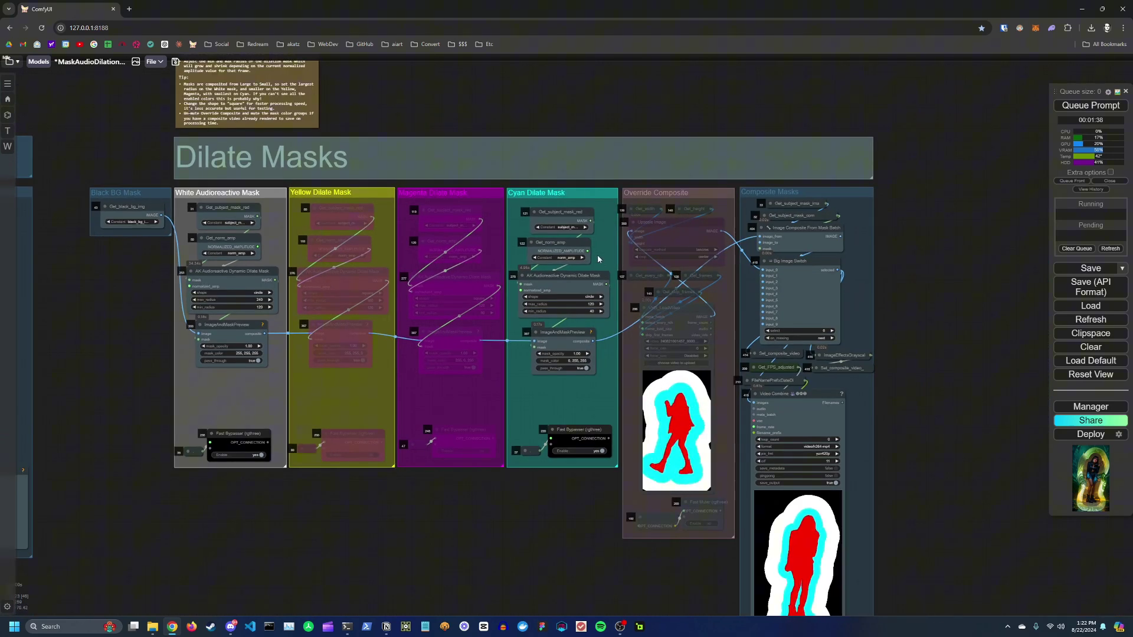
- Set the dilate shape to square in the White Audioreactive Mask group's AK Audioreactive Dynamic Dilate Mask node
left_click_drag(414, 490, 533, 504)
scroll(339, 352, "up", 10)
scroll(350, 376, "down", 2)
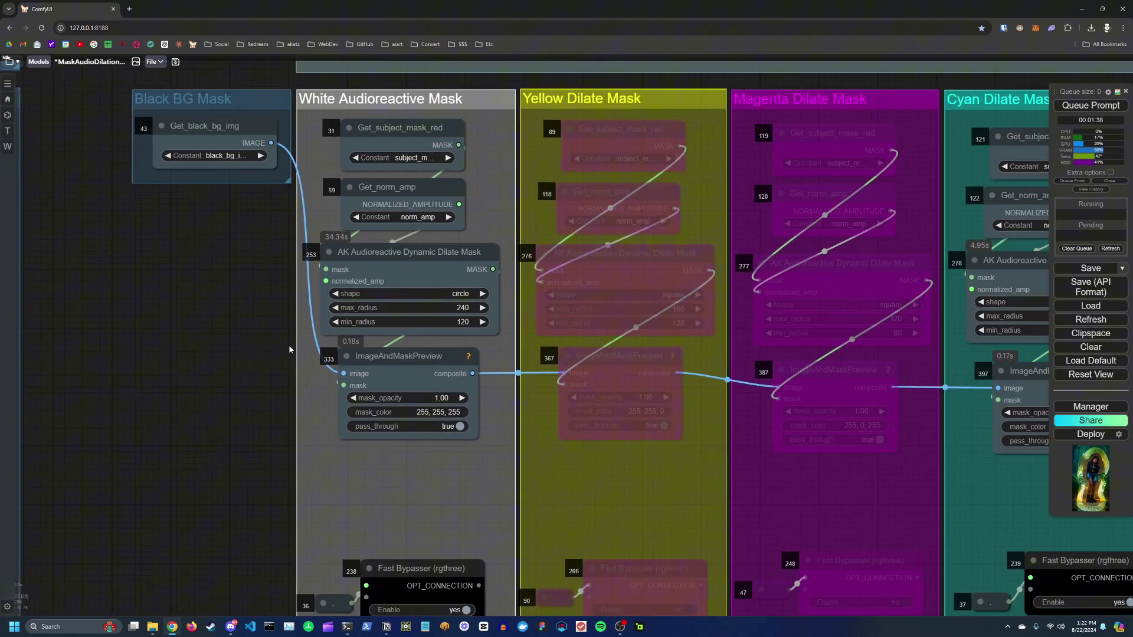
left_click(460, 294)
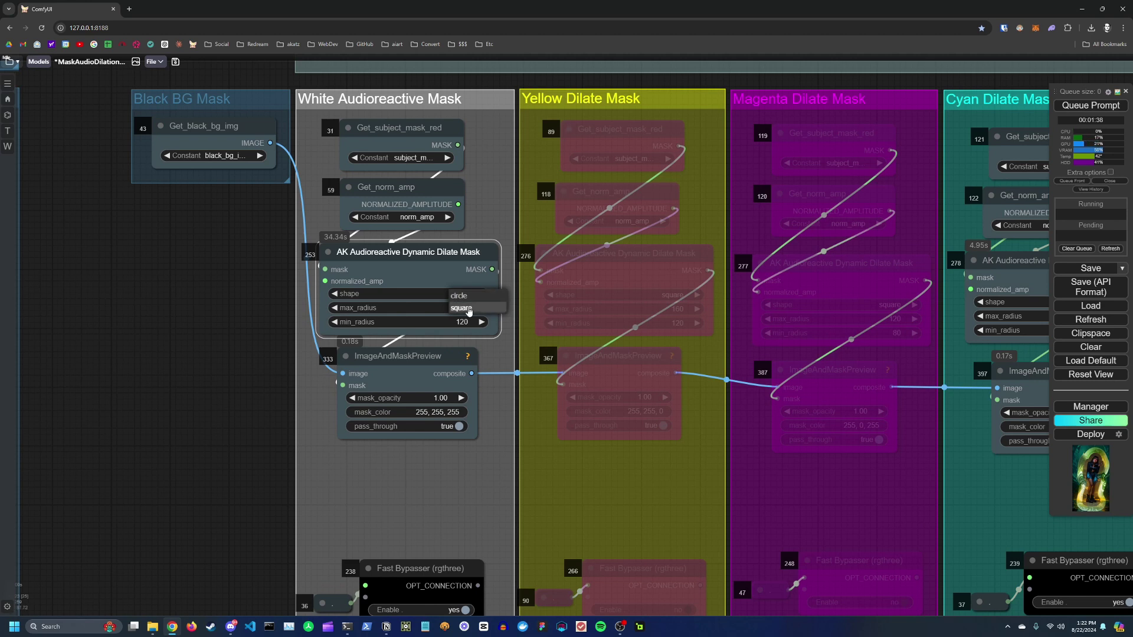
scroll(327, 260, "down", 2)
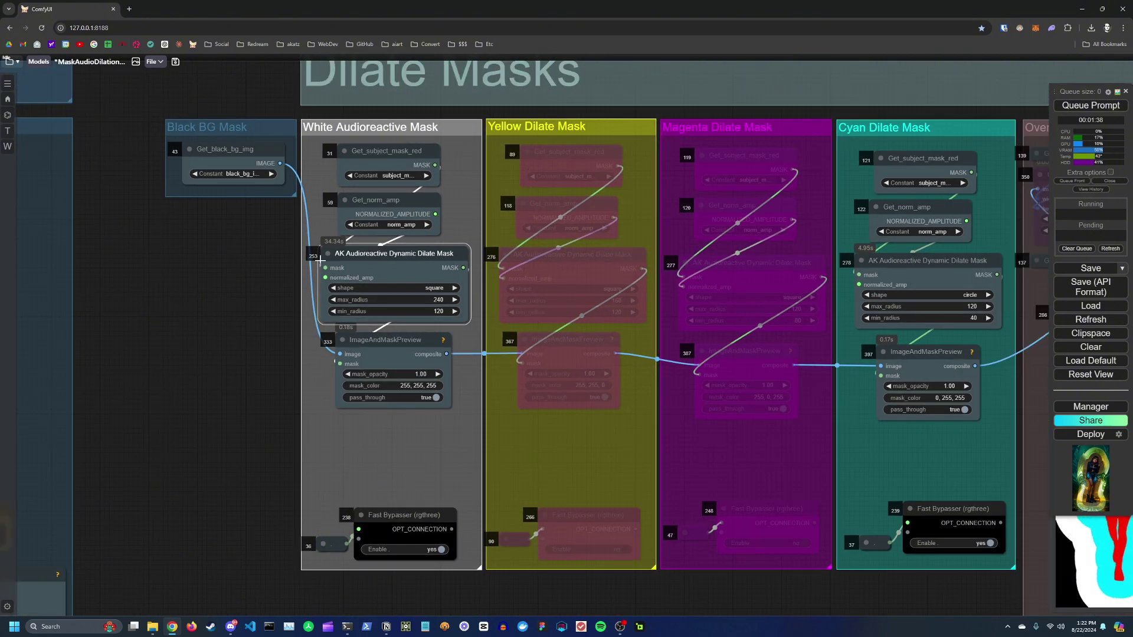
scroll(472, 272, "down", 1)
- Set the dilate shape to square in the Cyan Dilate Mask group's AK Audioreactive Dynamic Dilate Mask node
left_click_drag(471, 273, 444, 277)
left_click_drag(861, 256, 725, 255)
left_click(723, 266)
- Examine the maximum and minimum radius settings of the White Audioreactive Mask group's dilate node
left_click_drag(313, 274, 471, 279)
scroll(472, 280, "up", 4)
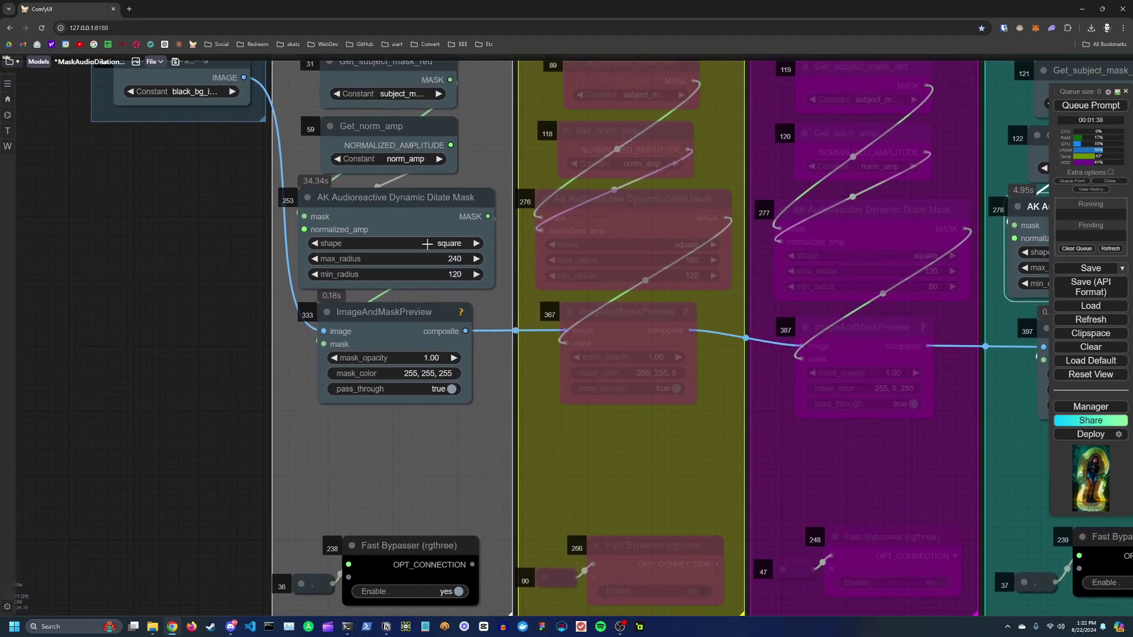
scroll(496, 260, "down", 2)
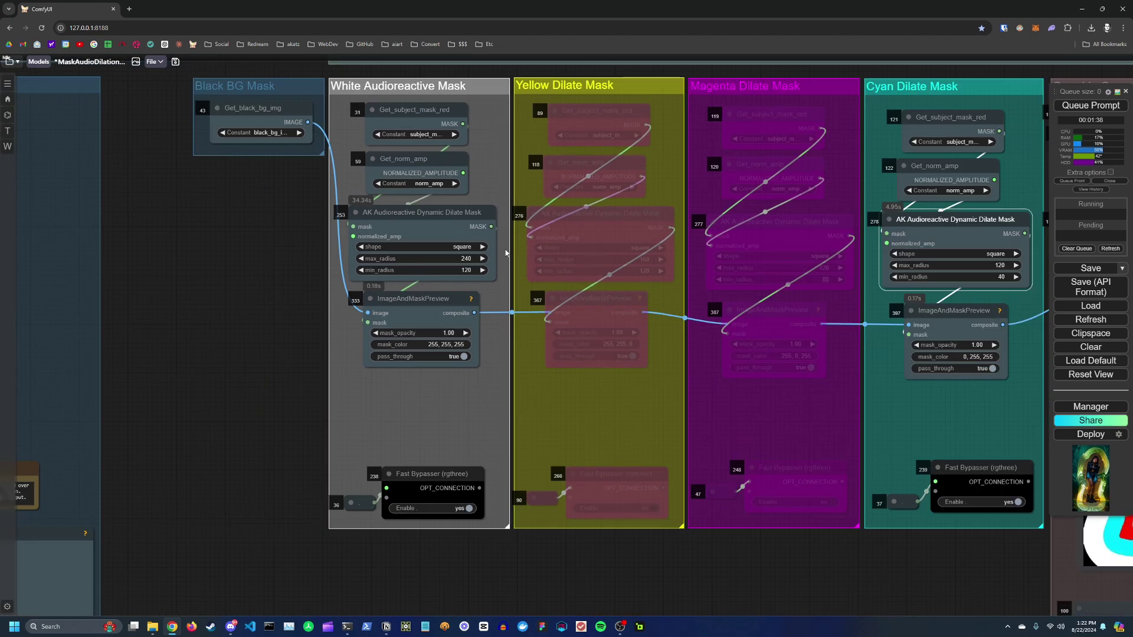
scroll(506, 252, "up", 3)
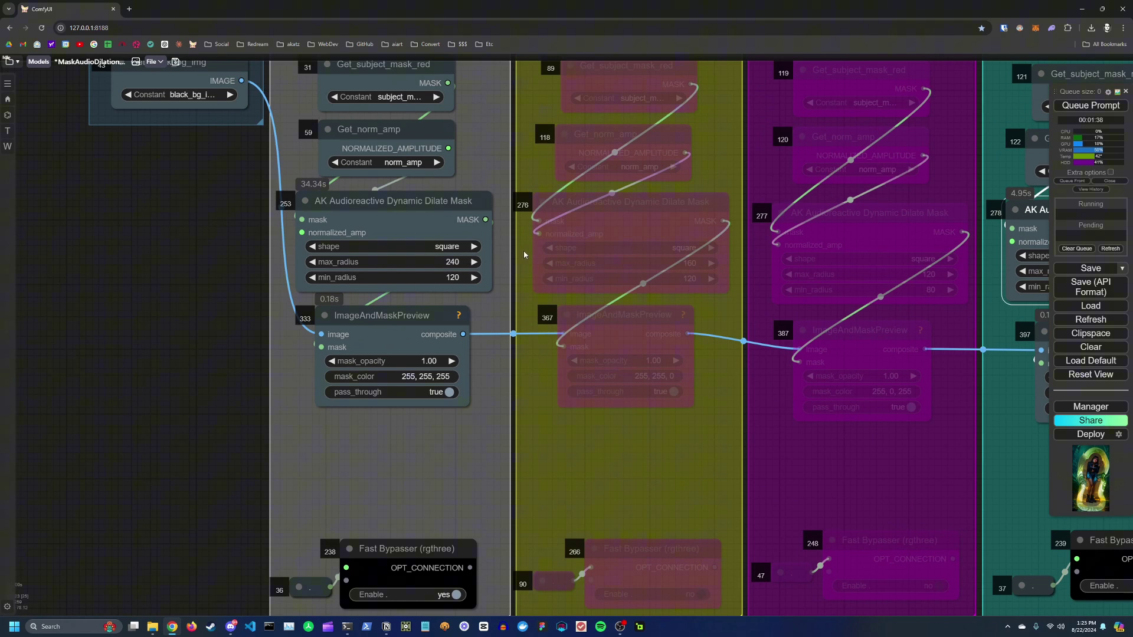
scroll(515, 251, "down", 1)
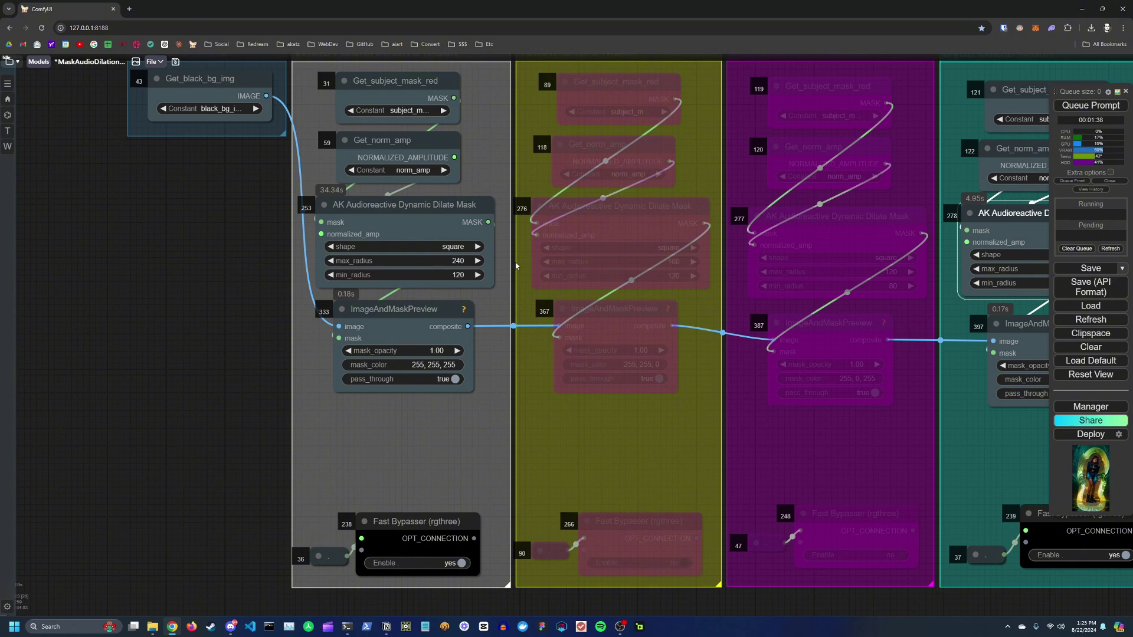
scroll(520, 267, "down", 4)
left_click_drag(521, 270, 452, 277)
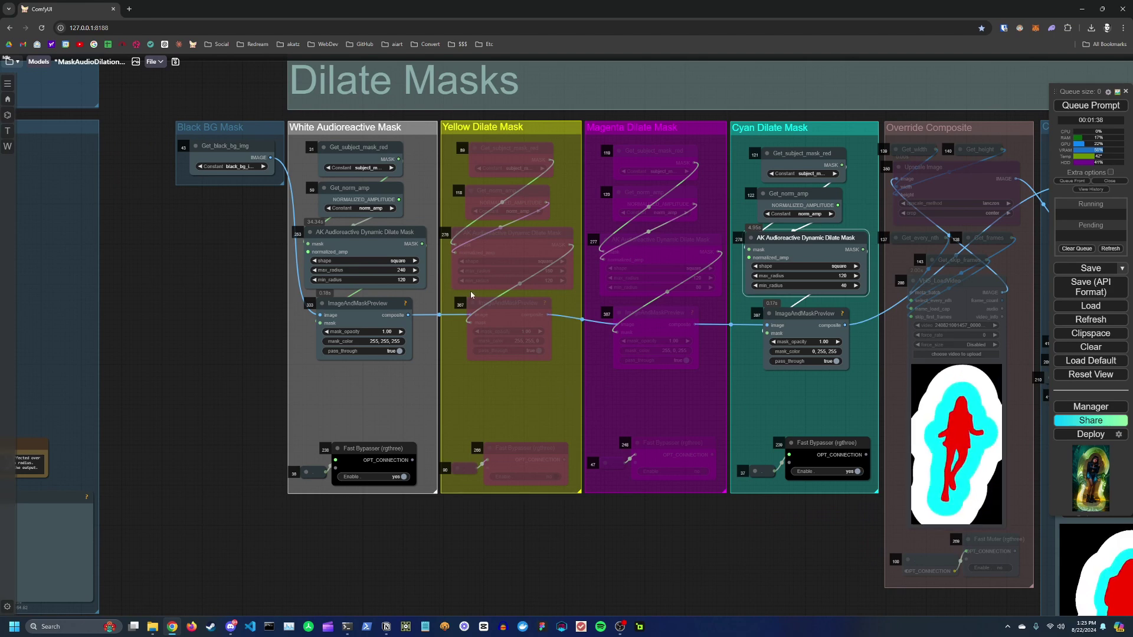
- Compare the radius settings of the white and cyan dilate nodes with the layered colors in the composite preview
left_click_drag(430, 286, 288, 303)
scroll(334, 308, "down", 1)
scroll(287, 303, "down", 2)
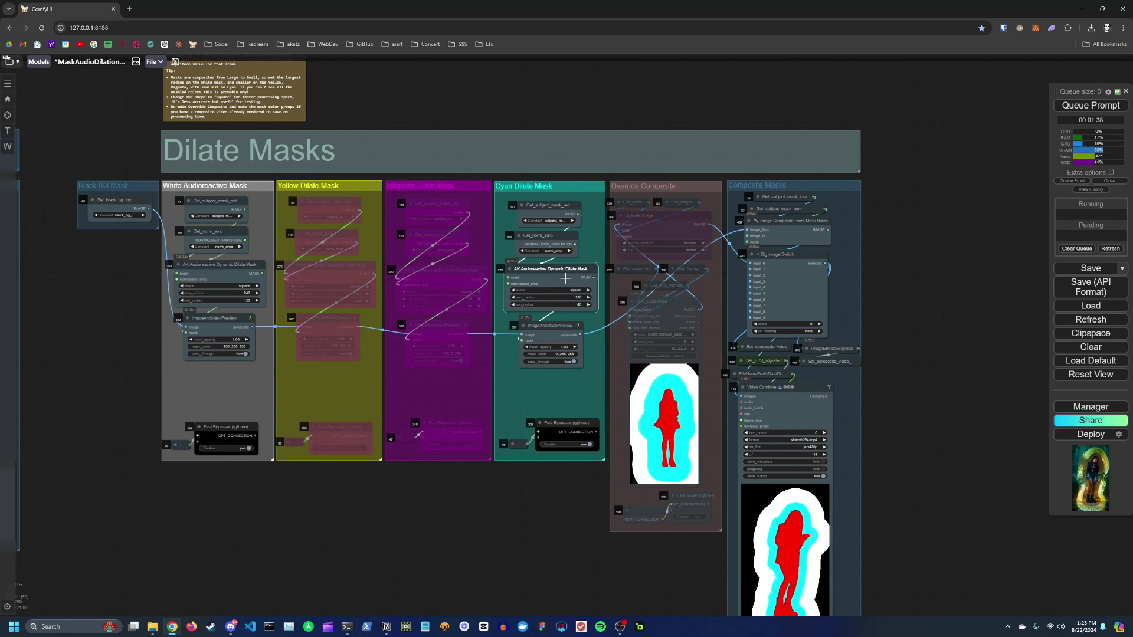
scroll(271, 306, "up", 4)
left_click_drag(270, 306, 350, 306)
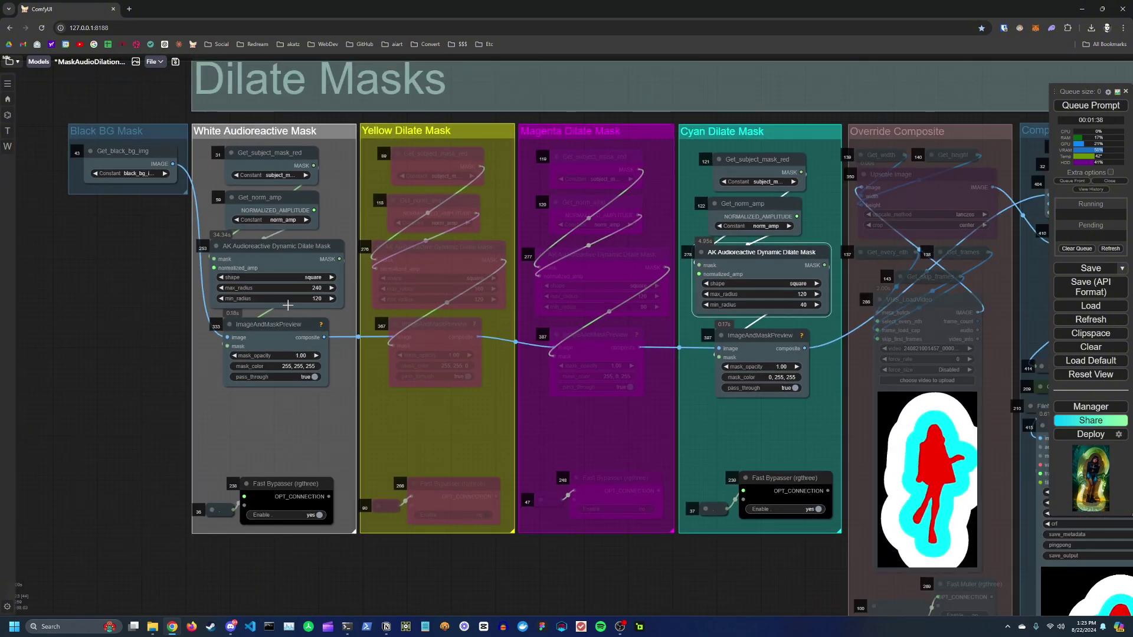
scroll(230, 287, "down", 1)
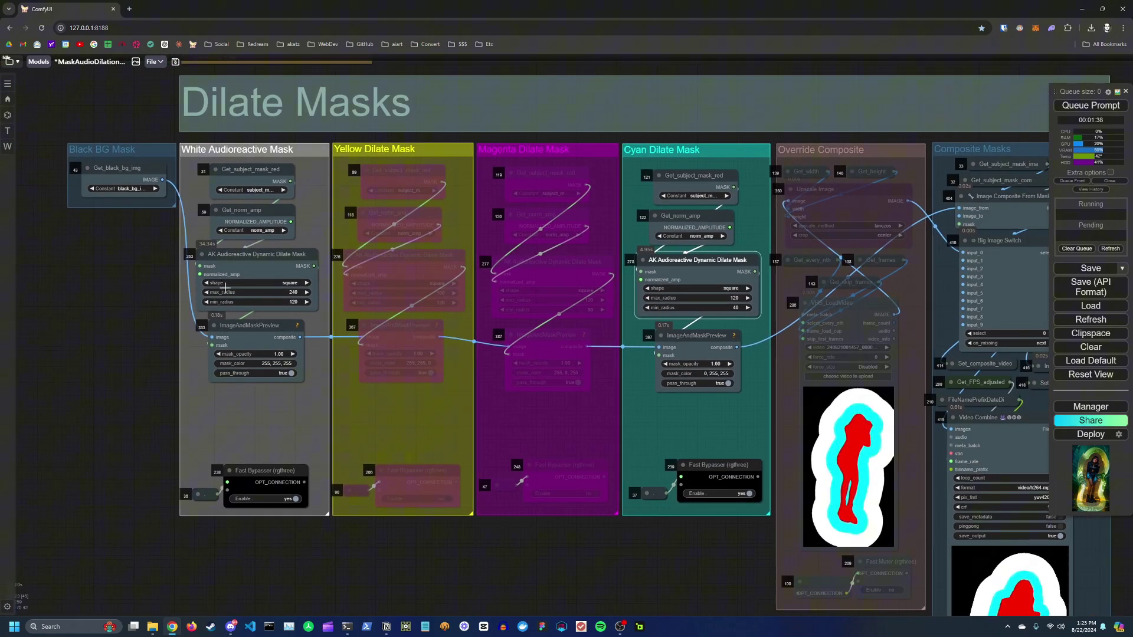
- Review the Override Composite group and the Composite Masks group with its Video Combine output
left_click_drag(471, 260, 310, 272)
left_click_drag(587, 354, 617, 301)
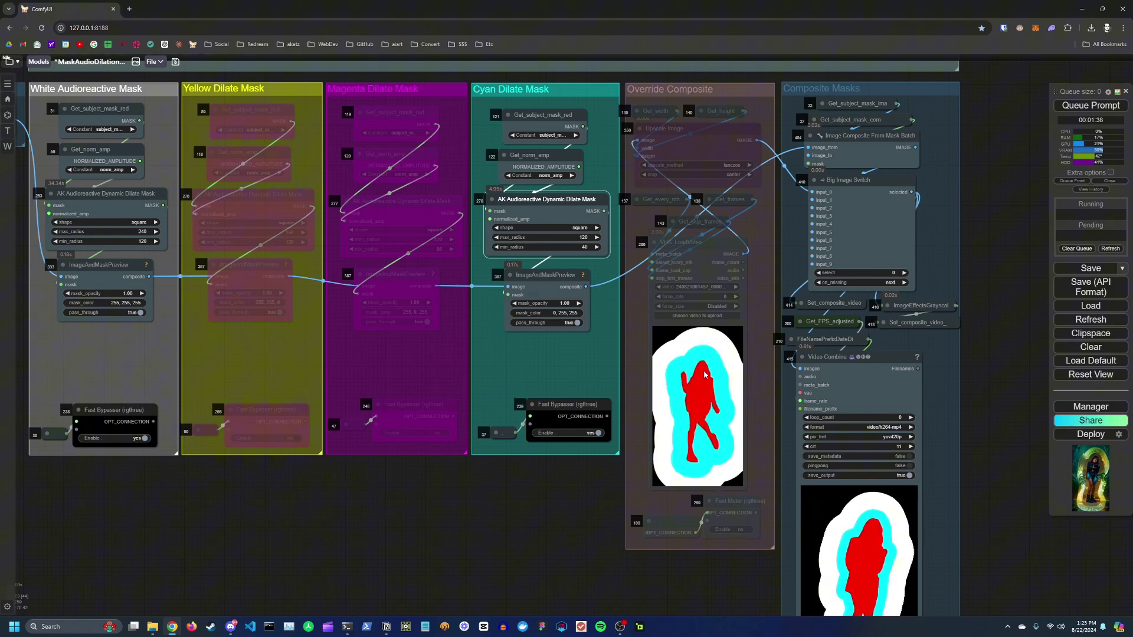
scroll(966, 404, "down", 3)
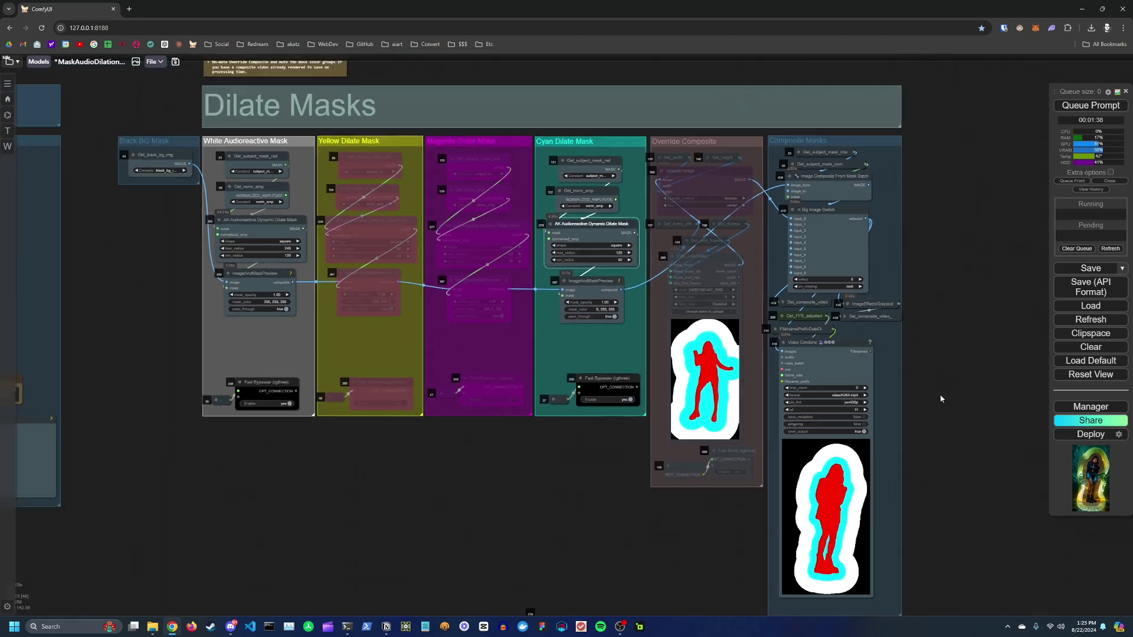
left_click_drag(941, 399, 625, 415)
scroll(838, 366, "up", 3)
scroll(836, 368, "down", 1)
scroll(664, 367, "down", 1)
left_click_drag(665, 369, 635, 331)
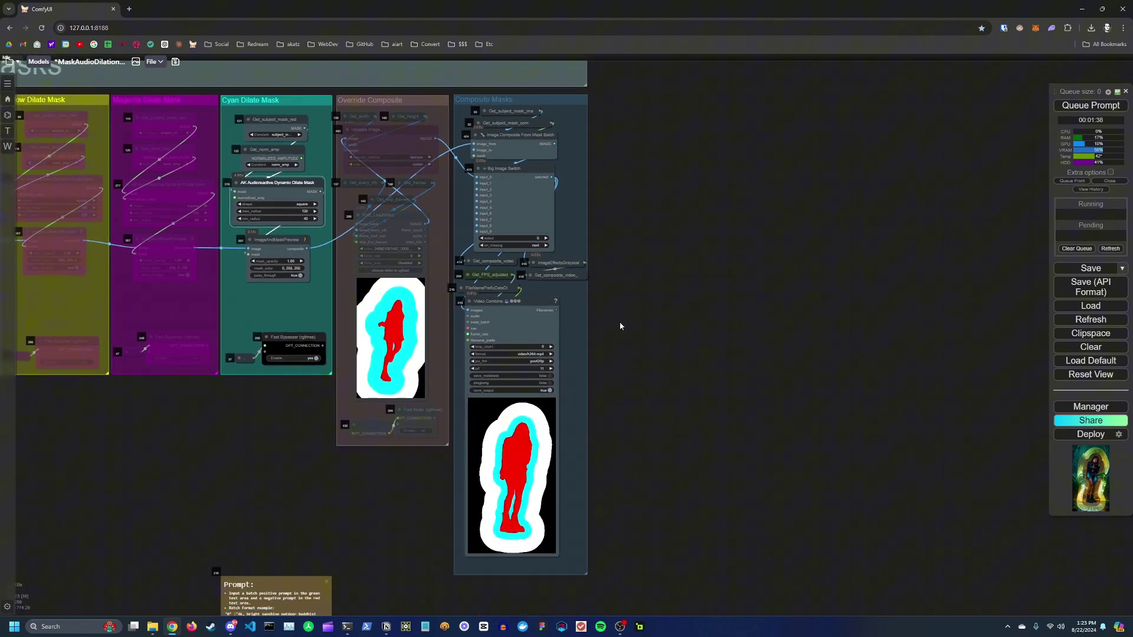
- Bypass the Cyan Dilate Mask and White Audioreactive Mask groups with their Fast Bypasser switches
left_click_drag(620, 326, 640, 355)
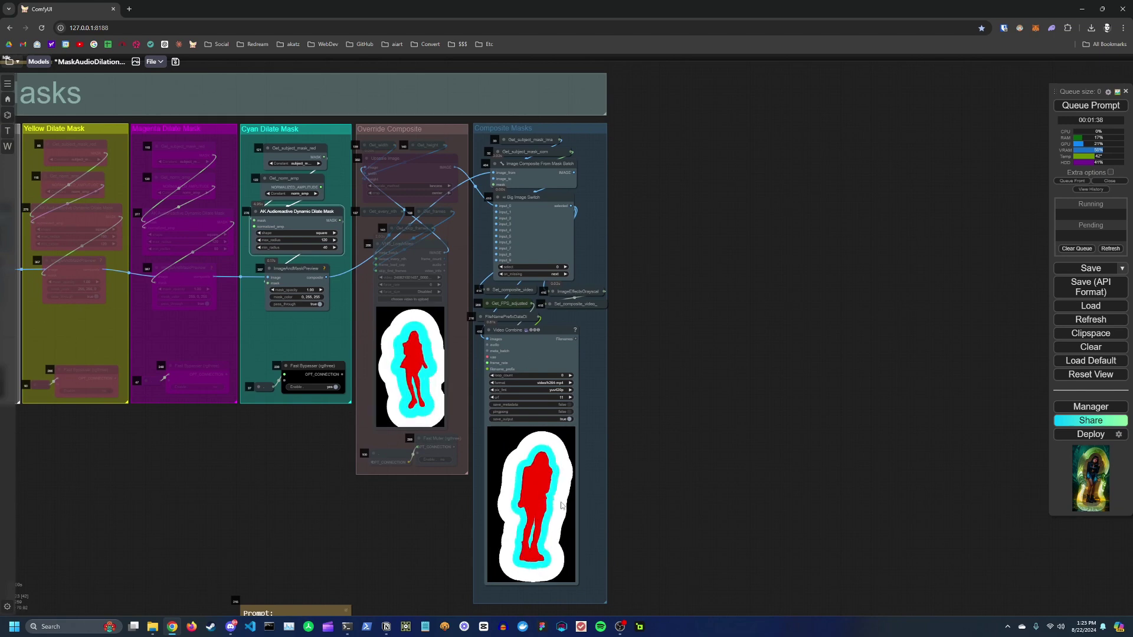
scroll(719, 377, "down", 2)
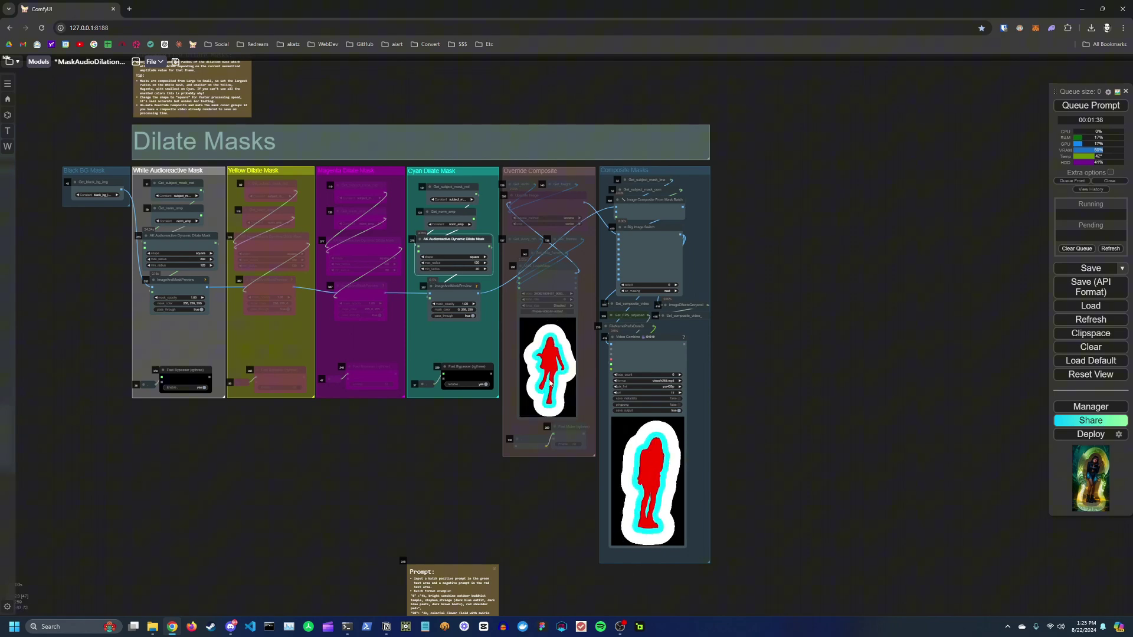
scroll(480, 392, "up", 1)
left_click(484, 383)
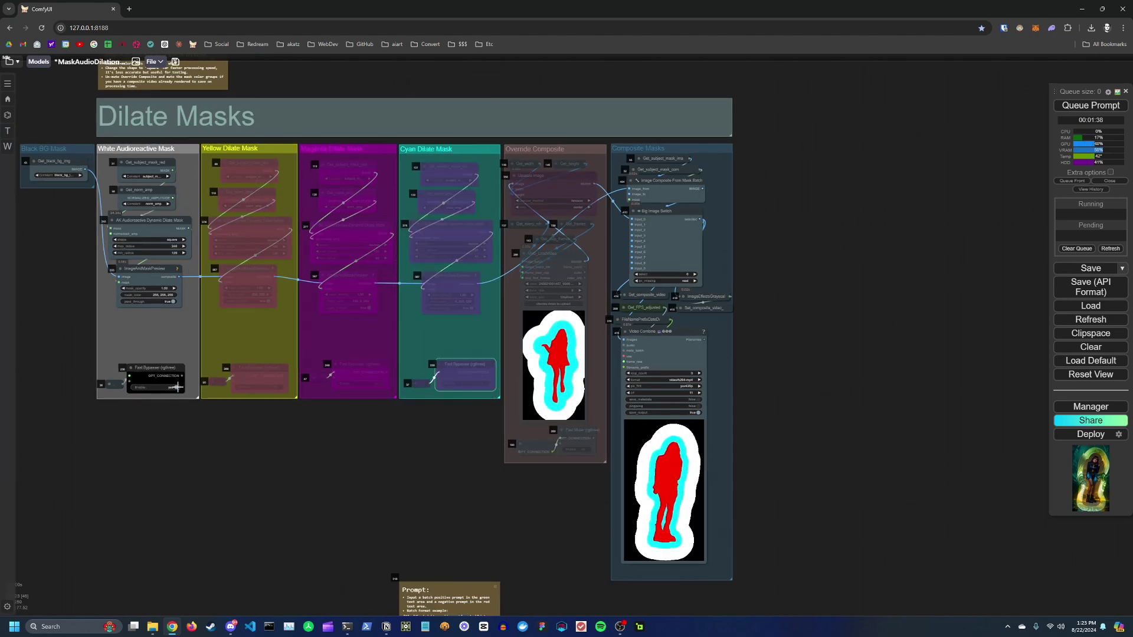
left_click(178, 388)
- Enable the Override Composite group with its Fast Muter and inspect its VHS_LoadVideo composite preview
scroll(404, 387, "up", 4)
left_click_drag(493, 428, 353, 458)
left_click(507, 424)
scroll(408, 420, "down", 2)
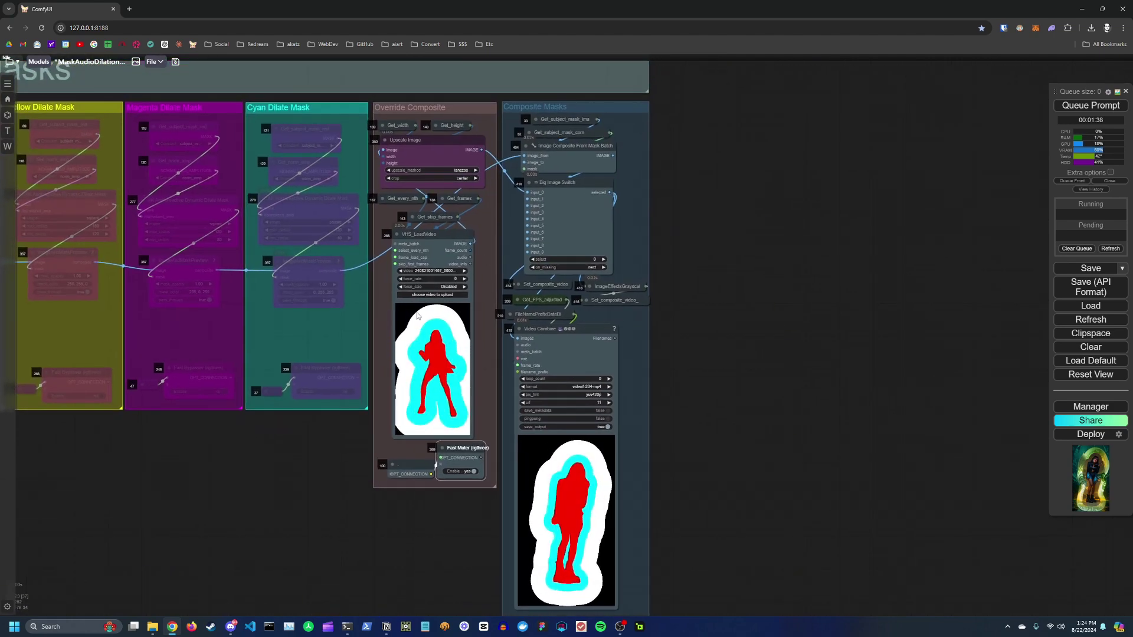
scroll(461, 336, "up", 3)
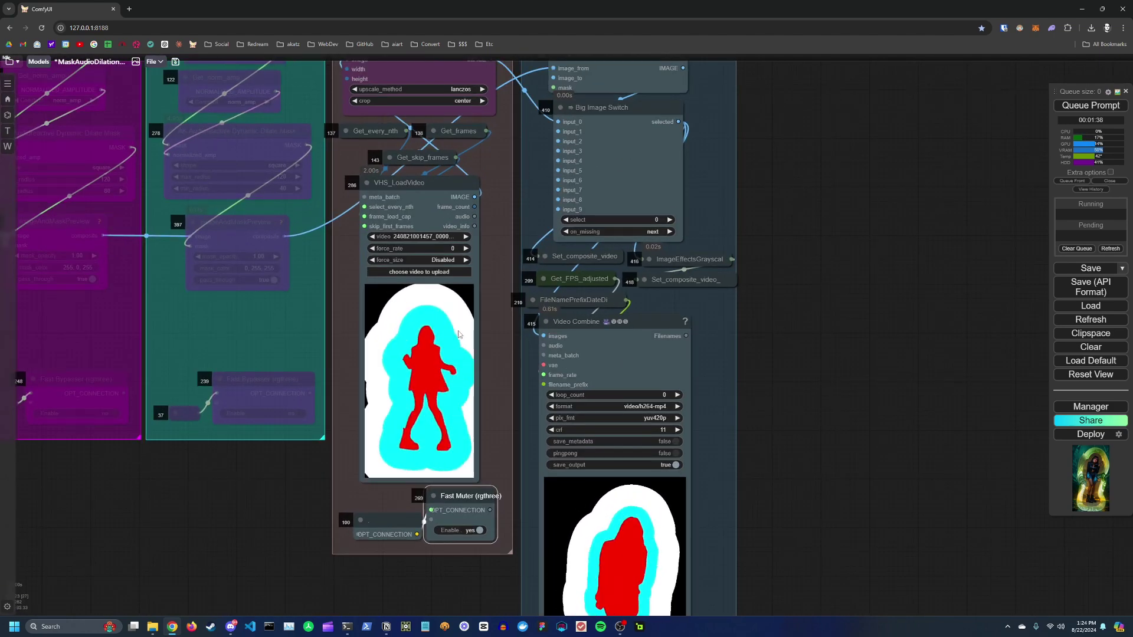
scroll(464, 332, "down", 8)
left_click_drag(723, 312, 783, 298)
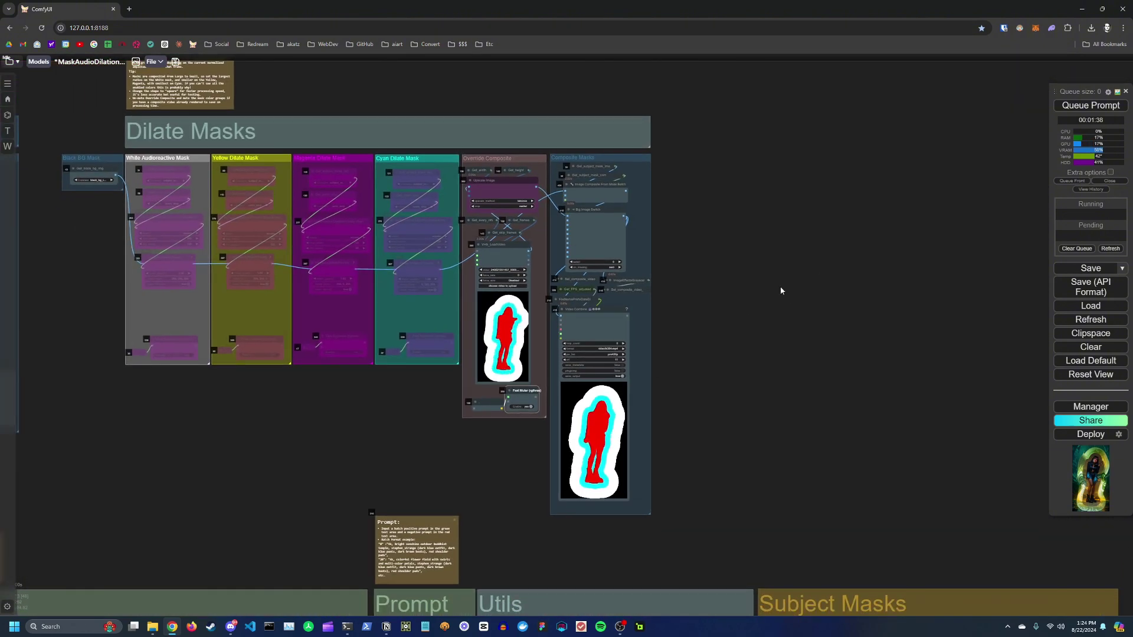
scroll(708, 305, "up", 4)
left_click_drag(715, 304, 784, 304)
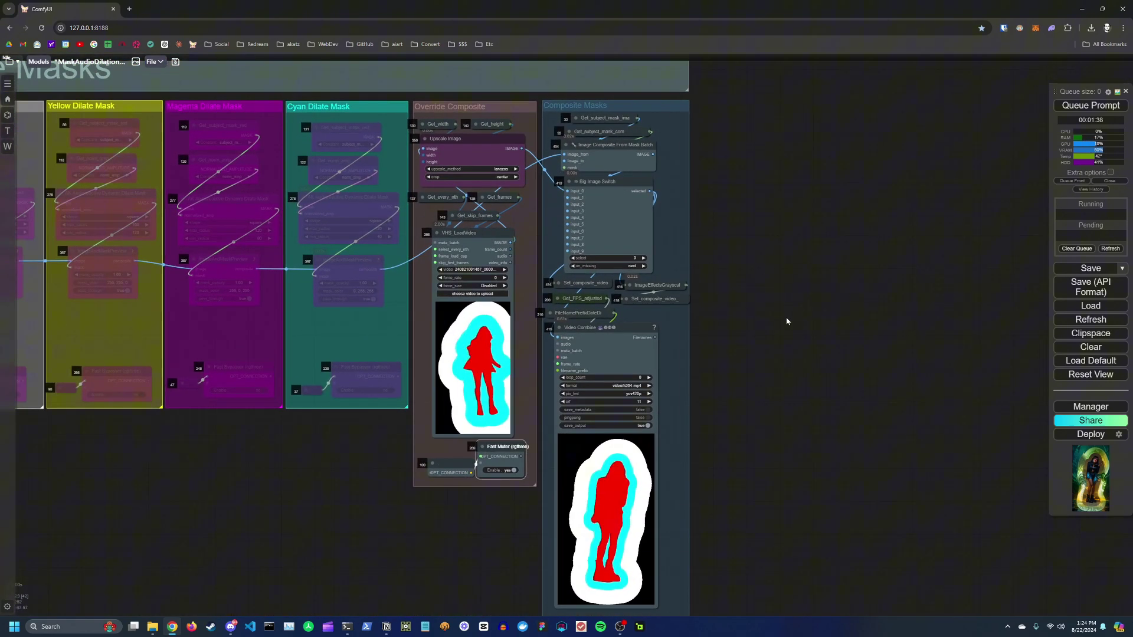
scroll(761, 271, "down", 4)
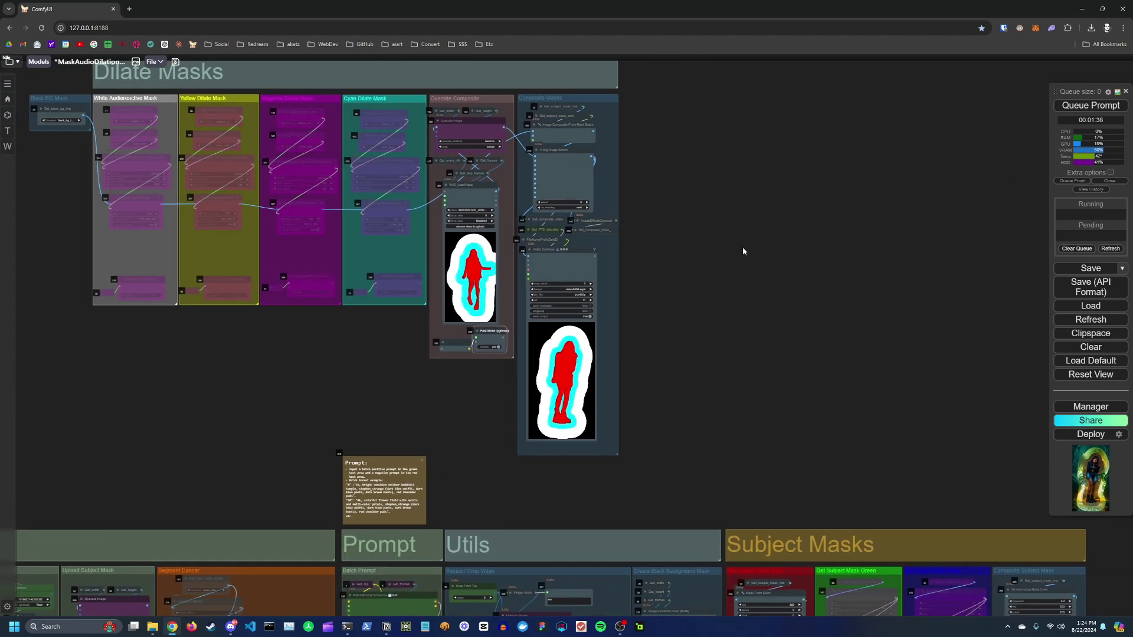
- Examine the two active checkpoints and their ratios in the Model Loader group's CR Model Merge Stack node
scroll(742, 248, "down", 3)
left_click_drag(702, 322, 524, 209)
left_click_drag(582, 305, 428, 177)
scroll(427, 177, "down", 4)
left_click_drag(505, 391, 695, 192)
scroll(455, 238, "up", 6)
left_click_drag(455, 237, 526, 197)
scroll(285, 253, "up", 5)
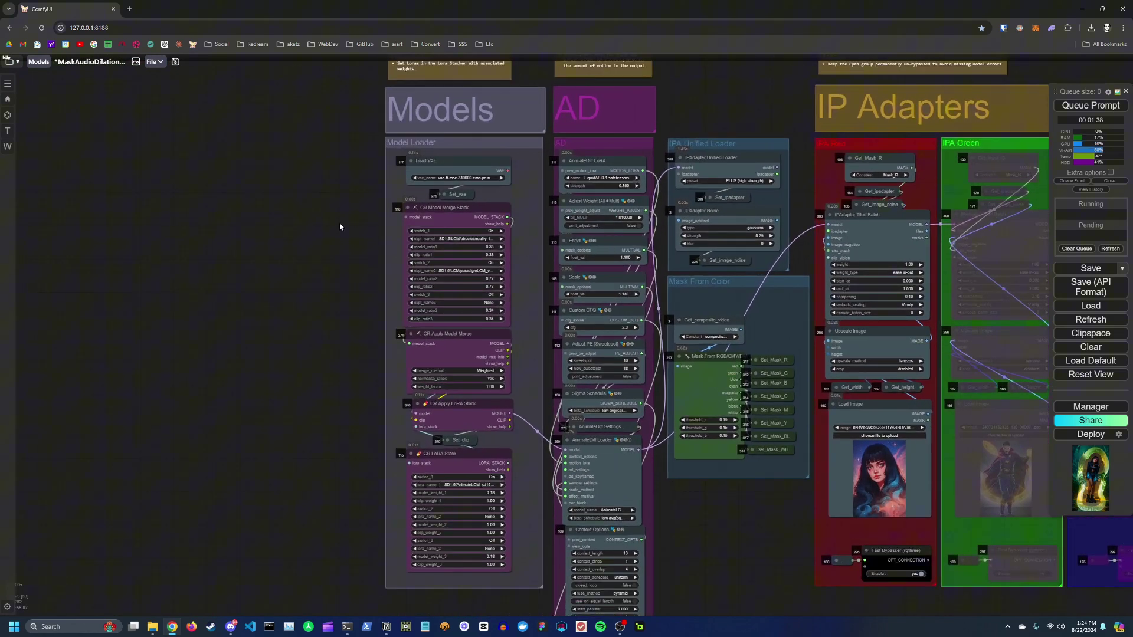
left_click_drag(340, 227, 301, 207)
scroll(301, 207, "up", 2)
scroll(313, 224, "down", 1)
scroll(312, 242, "up", 3)
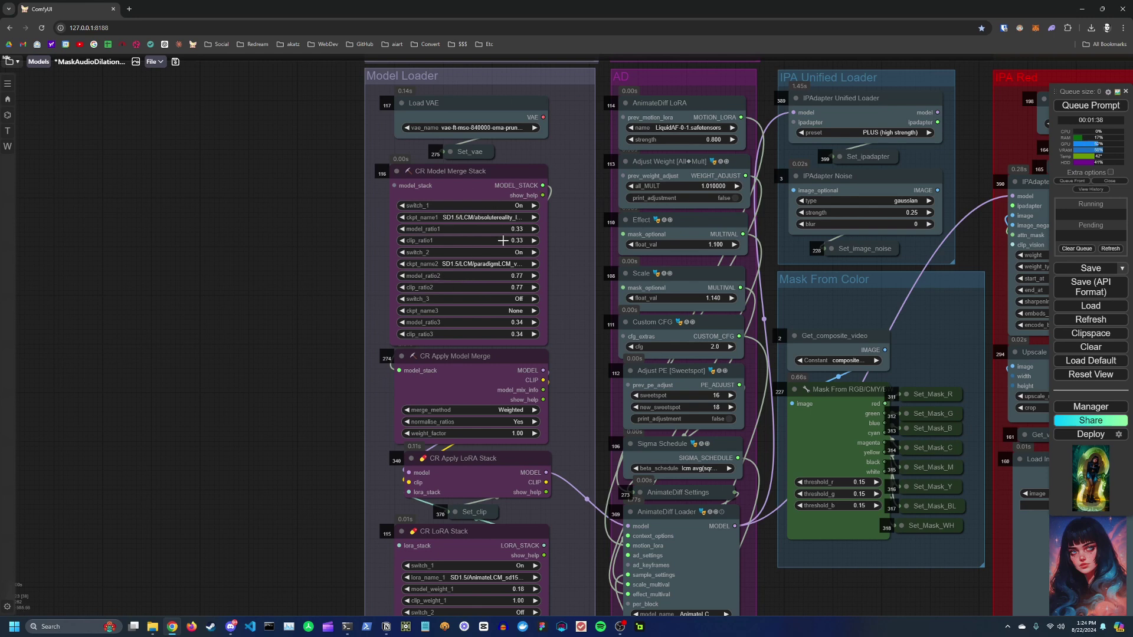
scroll(349, 212, "up", 2)
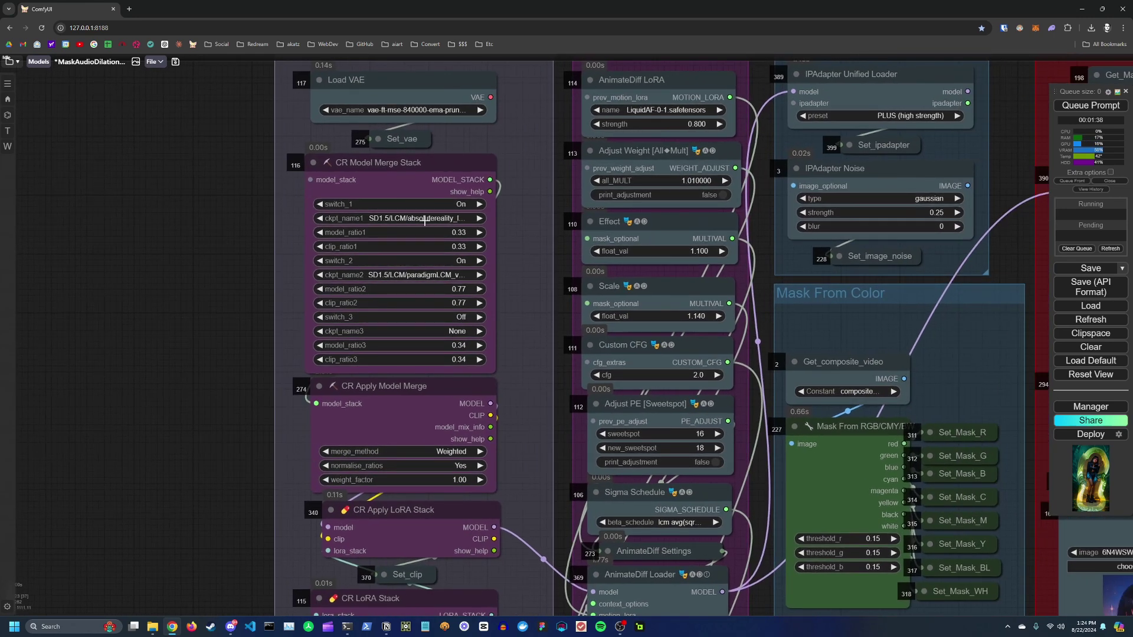
left_click(416, 222)
left_click(426, 275)
scroll(269, 265, "down", 3)
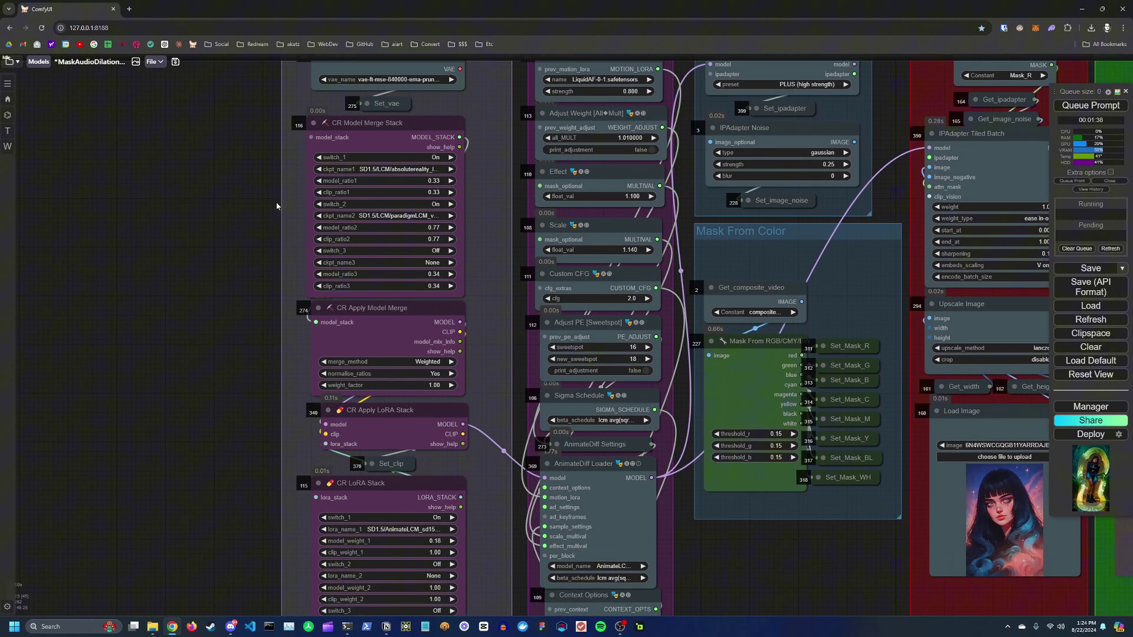
- Look through the available LoRAs for lora_name_1 in the CR LoRA Stack node, keeping the current choice
scroll(295, 201, "up", 3)
left_click_drag(286, 282, 284, 165)
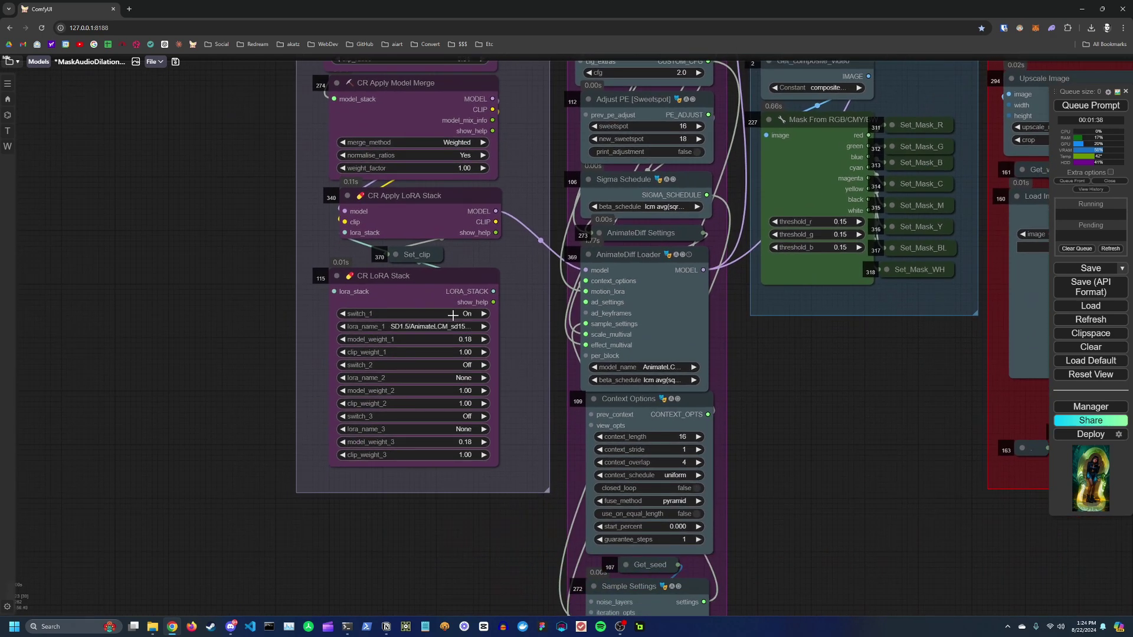
left_click(437, 326)
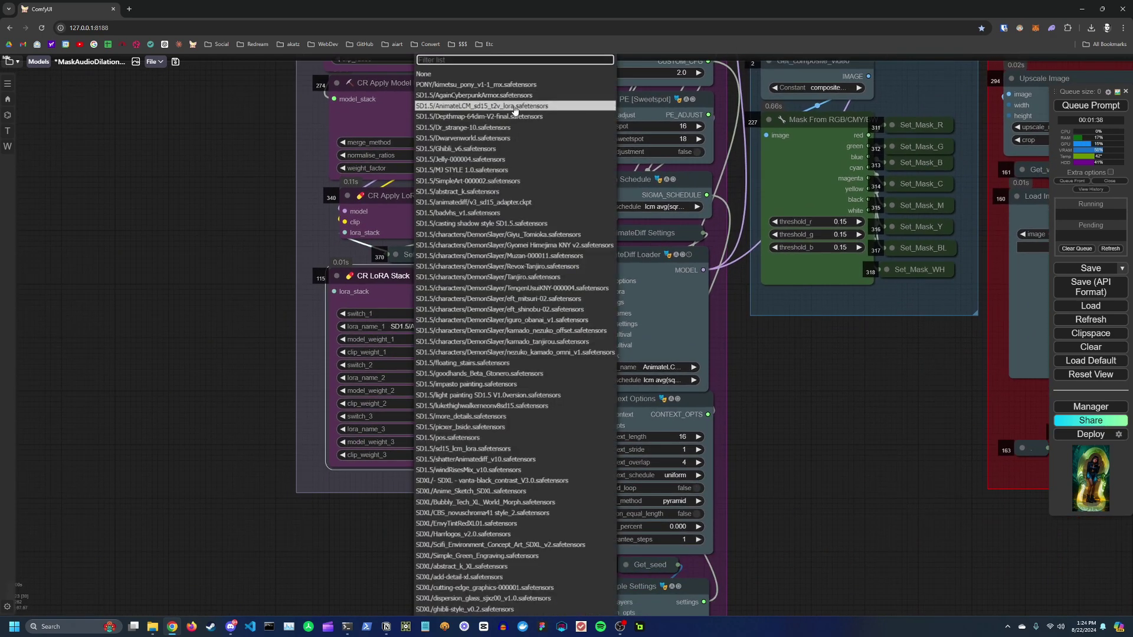
left_click(256, 313)
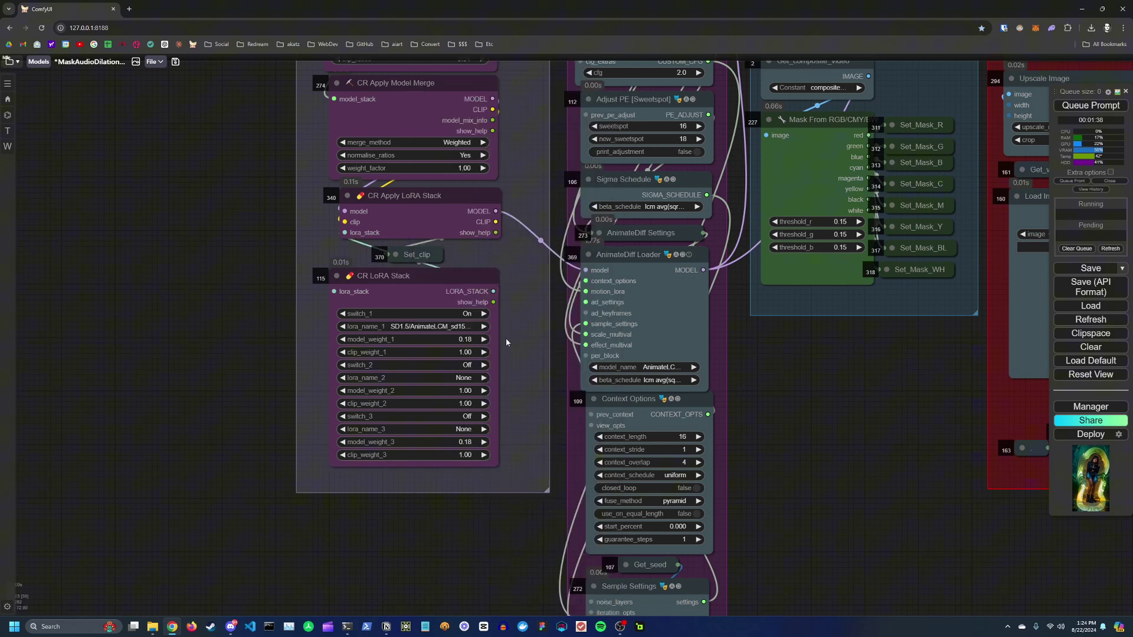
scroll(530, 321, "down", 5)
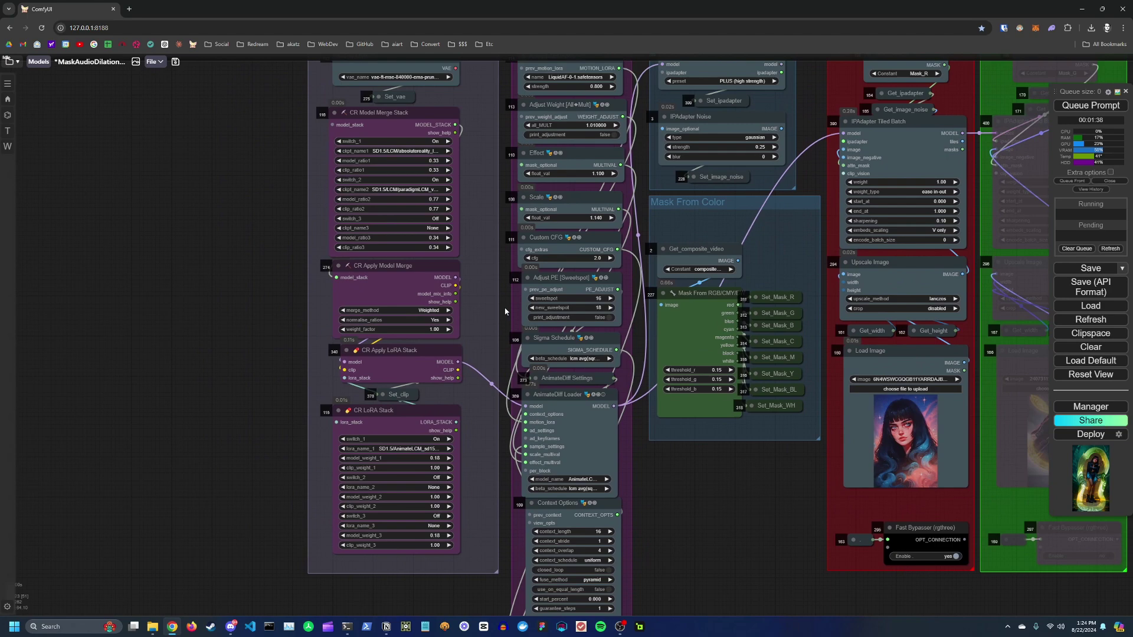
- Check the VAE chosen in the Model Loader group's Load VAE node
left_click_drag(511, 245, 494, 331)
scroll(487, 195, "up", 3)
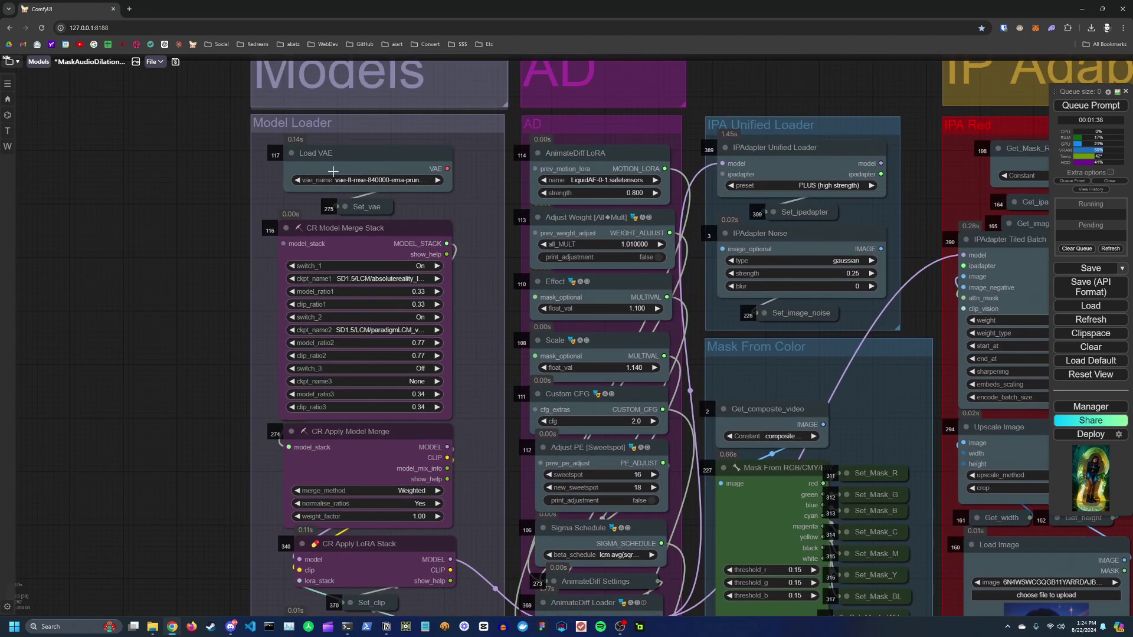
scroll(491, 211, "down", 4)
left_click_drag(491, 211, 390, 219)
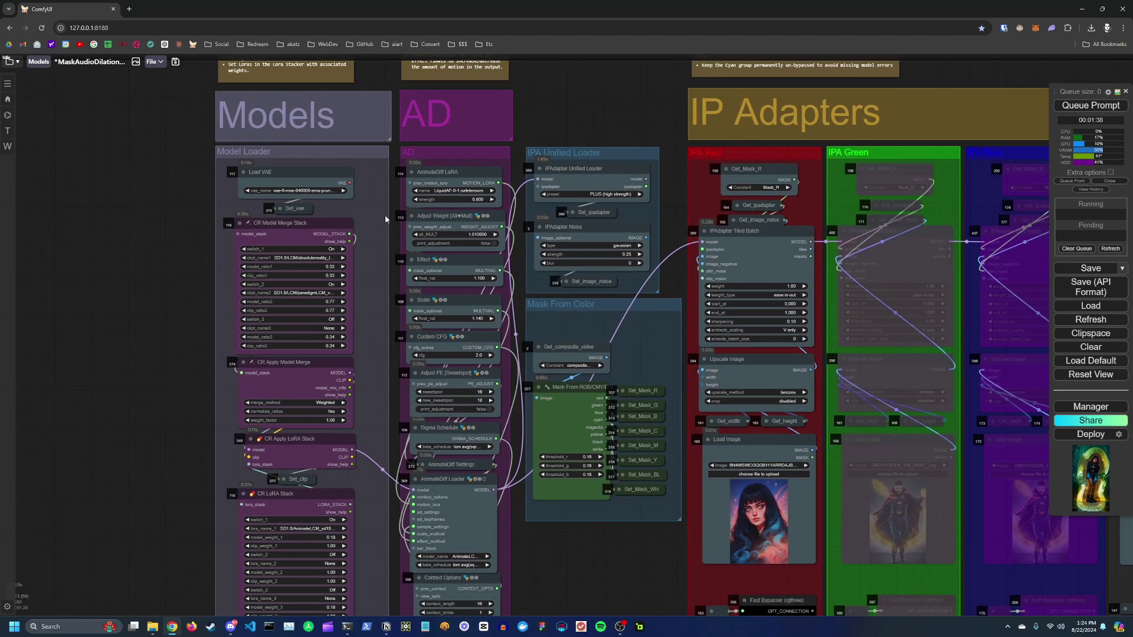
- Examine the AD group's AnimateDiff LoRA, Effect and Scale settings and the neighboring Mask From Color group
left_click_drag(528, 150, 501, 178)
scroll(510, 127, "up", 3)
scroll(531, 174, "down", 2)
scroll(501, 178, "up", 4)
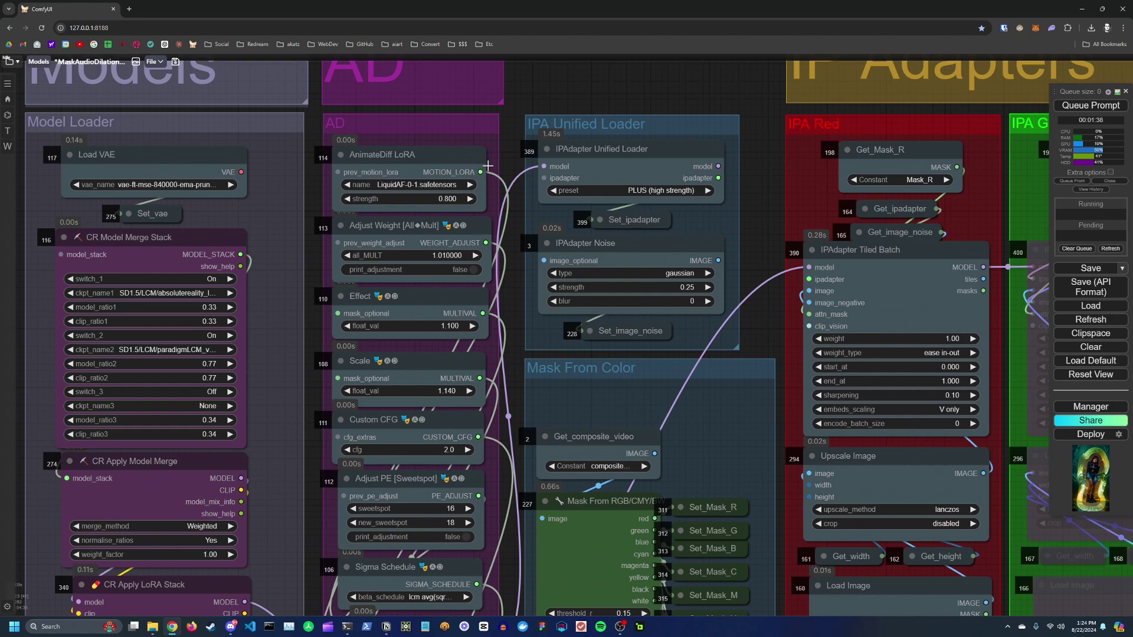
scroll(492, 169, "down", 5)
left_click_drag(503, 274, 490, 190)
scroll(485, 226, "up", 3)
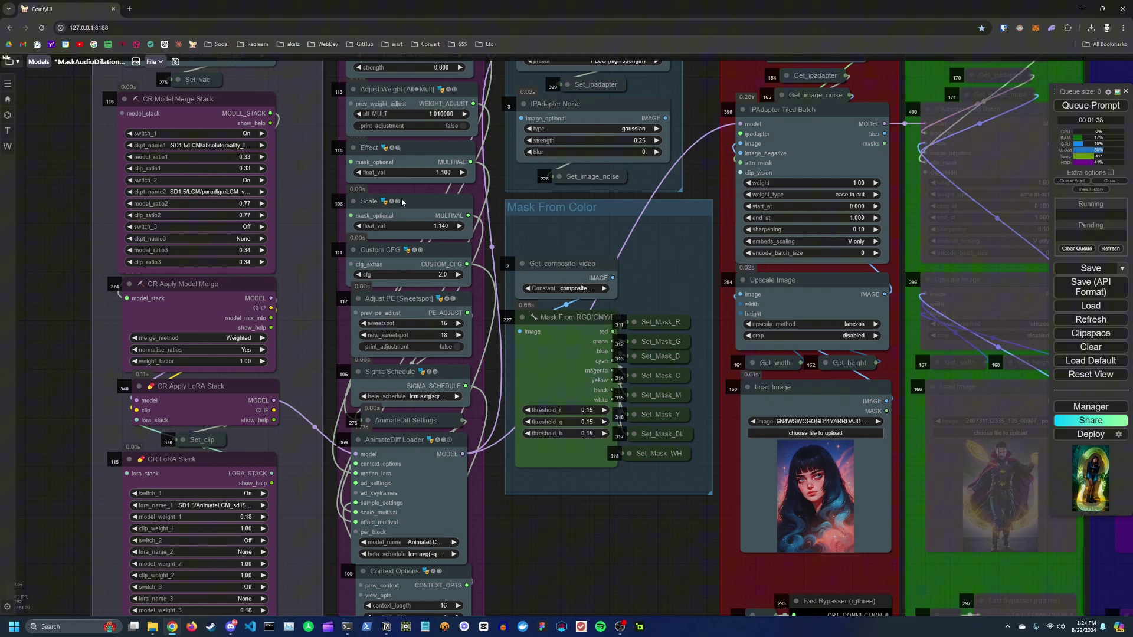
scroll(502, 197, "down", 2)
left_click_drag(484, 196, 480, 194)
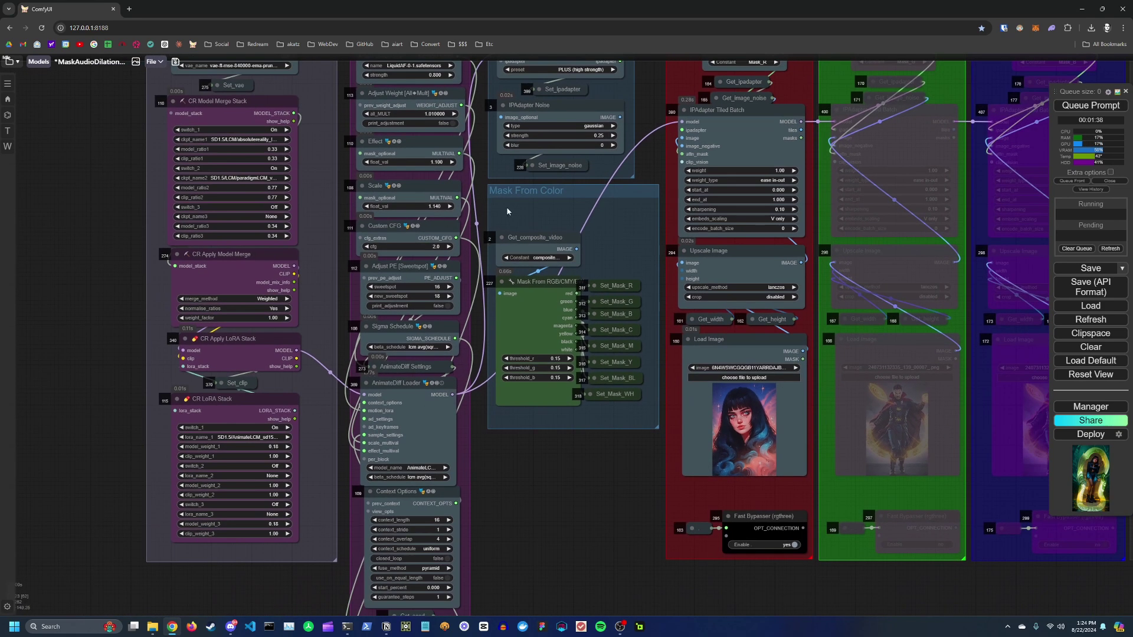
scroll(504, 205, "down", 2)
scroll(488, 409, "down", 2)
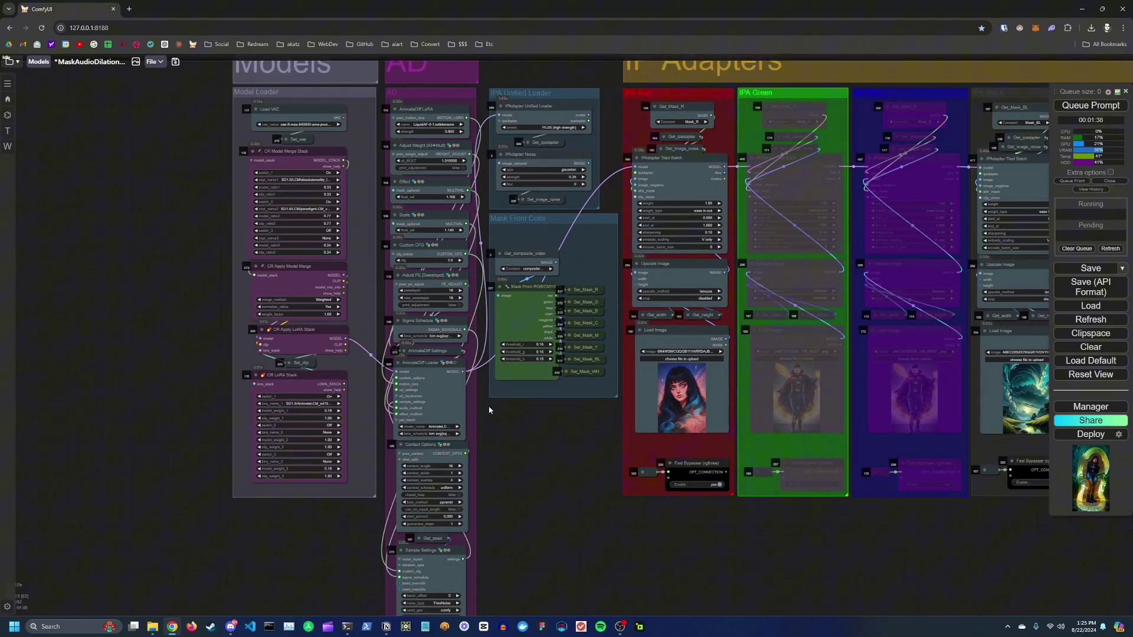
- Review the IP Adapters note and the reference images in the color-coded IPA groups
left_click_drag(487, 409, 420, 444)
scroll(420, 443, "down", 1)
left_click_drag(529, 246, 239, 269)
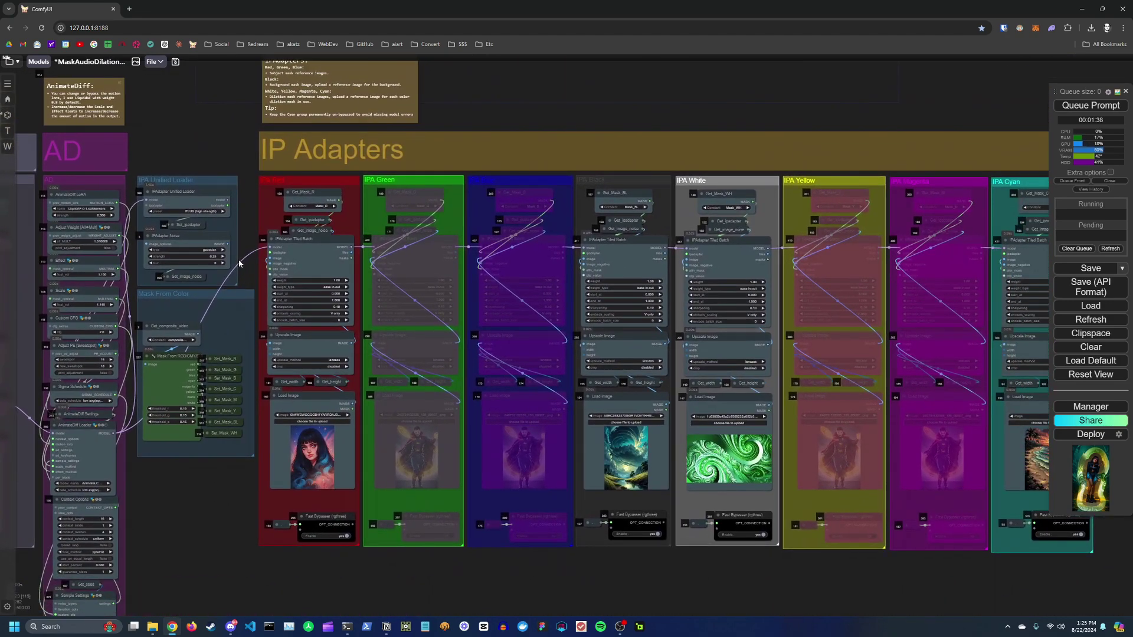
scroll(239, 263, "down", 1)
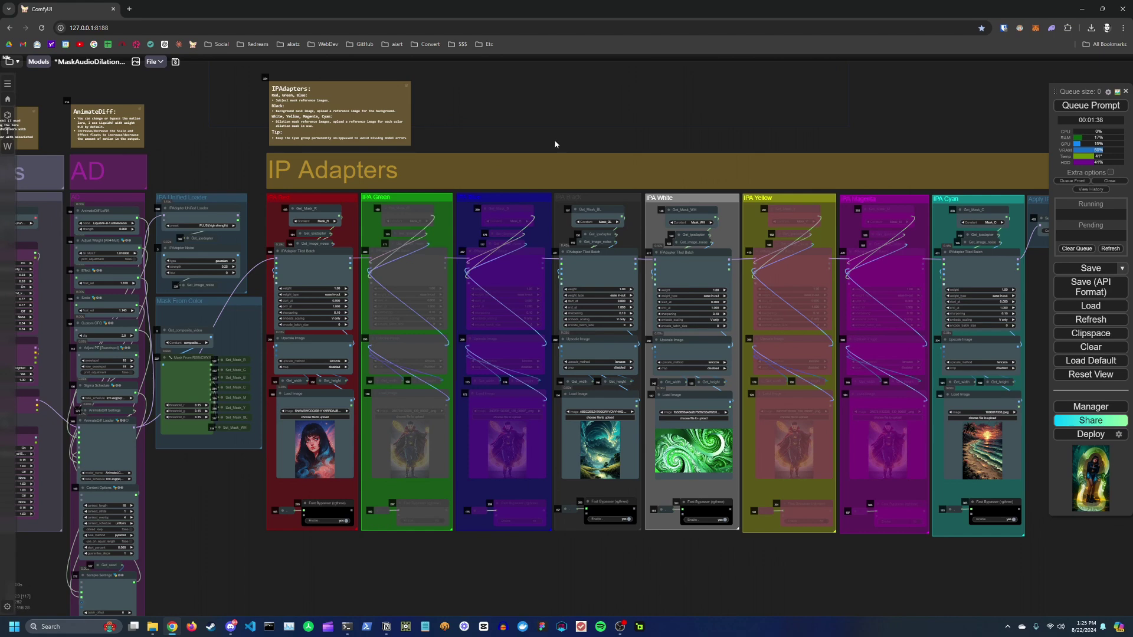
left_click_drag(550, 158, 521, 112)
left_click_drag(638, 102, 505, 92)
scroll(571, 146, "up", 2)
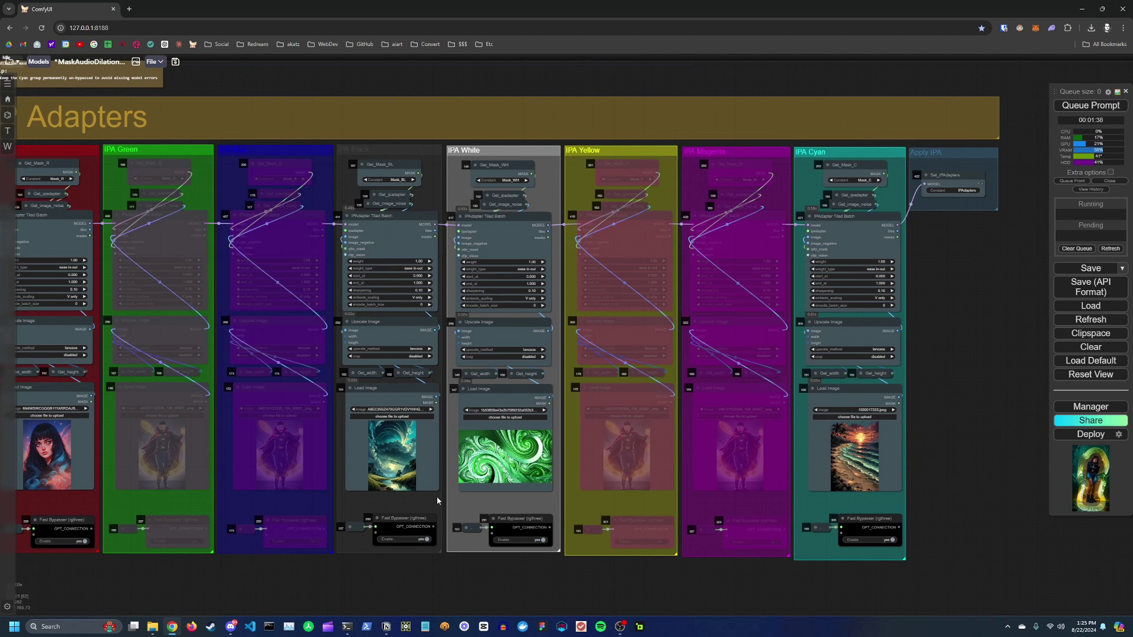
left_click_drag(673, 142, 551, 118)
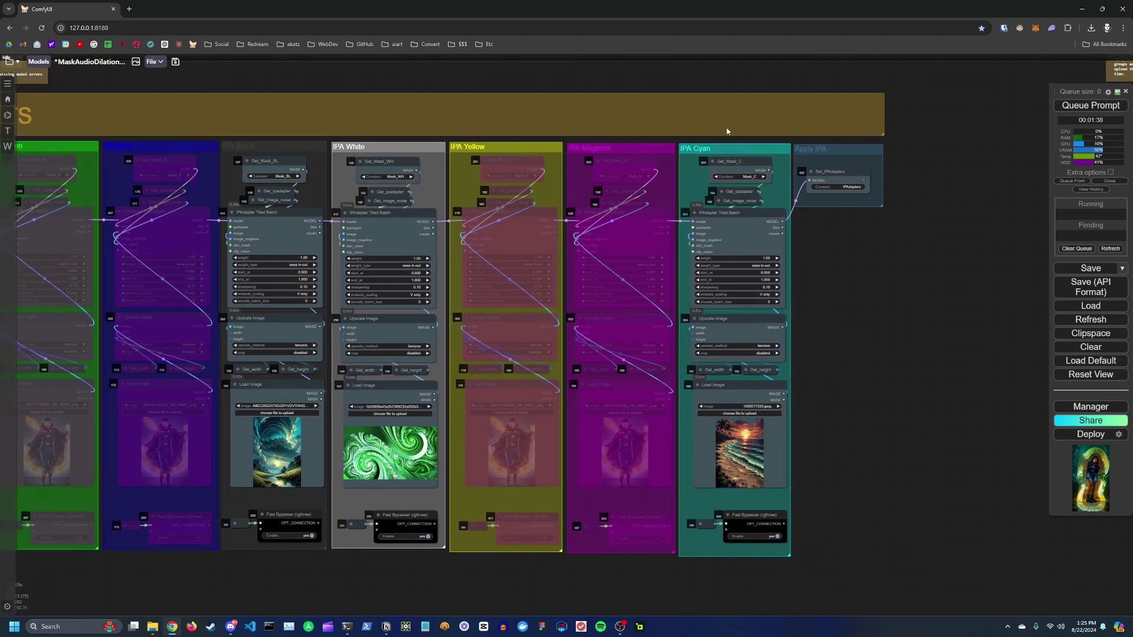
- Examine which IPA color groups are enabled or bypassed, checking the white, yellow, magenta and cyan ones
scroll(766, 289, "down", 2)
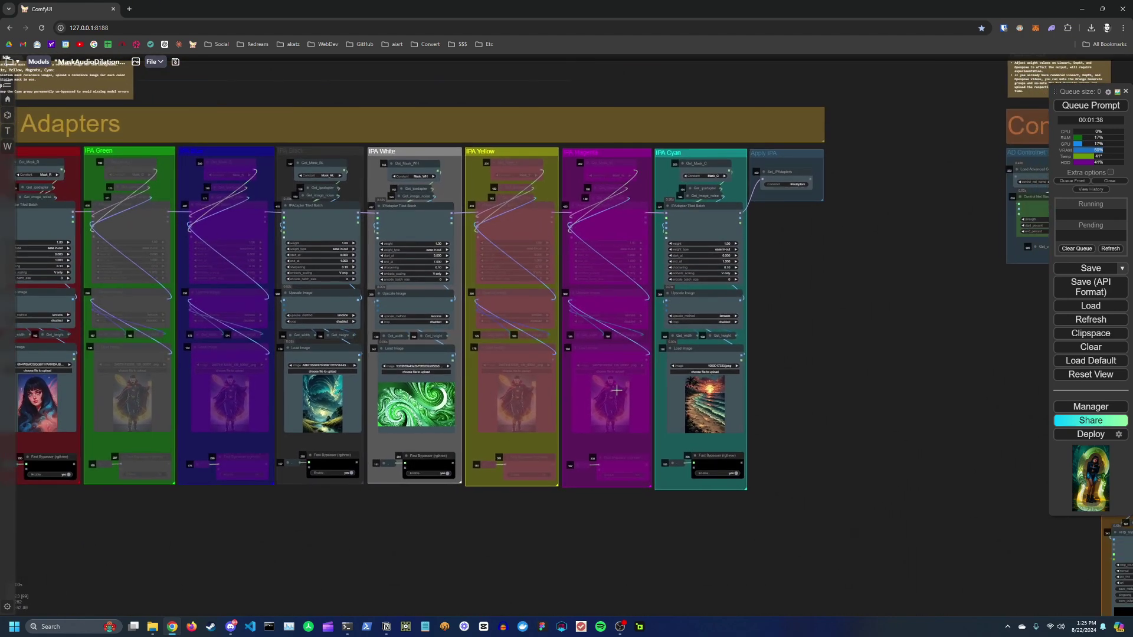
scroll(777, 342, "down", 4)
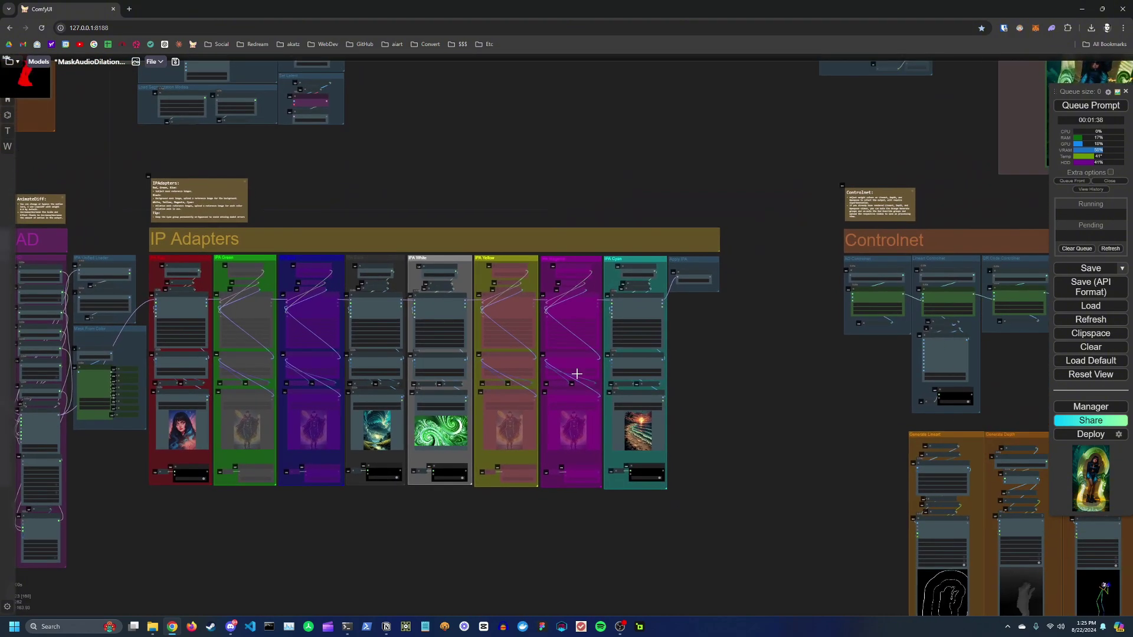
scroll(720, 372, "up", 3)
scroll(561, 216, "down", 6)
left_click_drag(484, 213, 558, 495)
left_click_drag(517, 351, 612, 449)
scroll(612, 450, "down", 1)
left_click_drag(500, 234, 398, 87)
scroll(540, 277, "up", 5)
left_click_drag(560, 330, 515, 112)
scroll(510, 136, "up", 1)
scroll(575, 325, "up", 3)
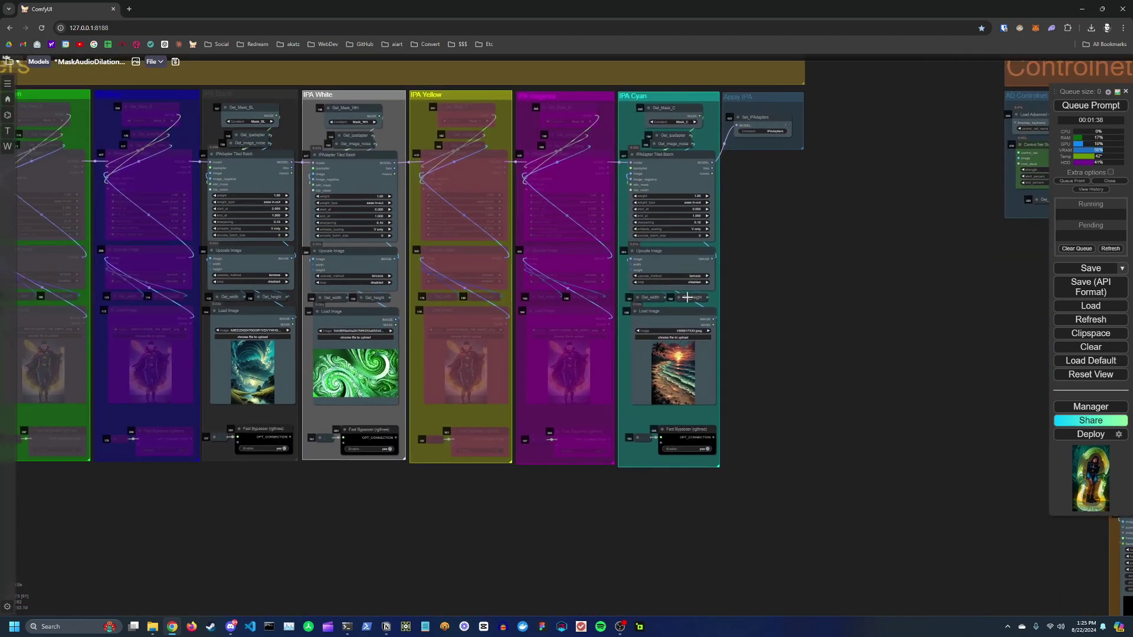
scroll(744, 313, "down", 2)
scroll(757, 365, "up", 2)
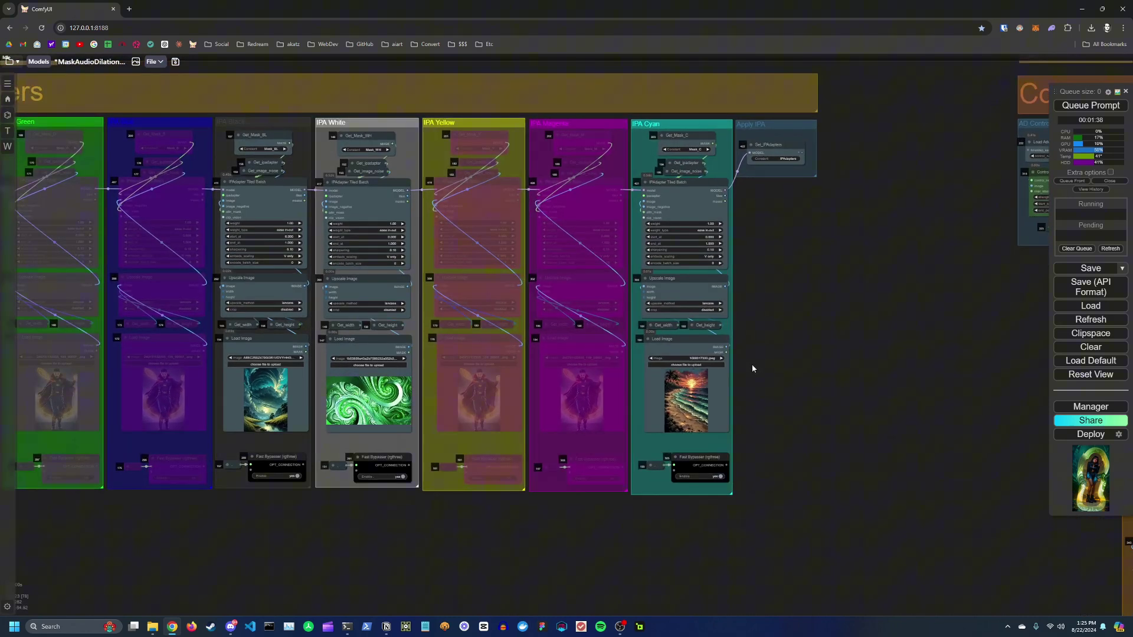
- Inspect the IPA Cyan group's Fast Bypasser and its connection to the Apply IPA group
left_click_drag(746, 370, 705, 405)
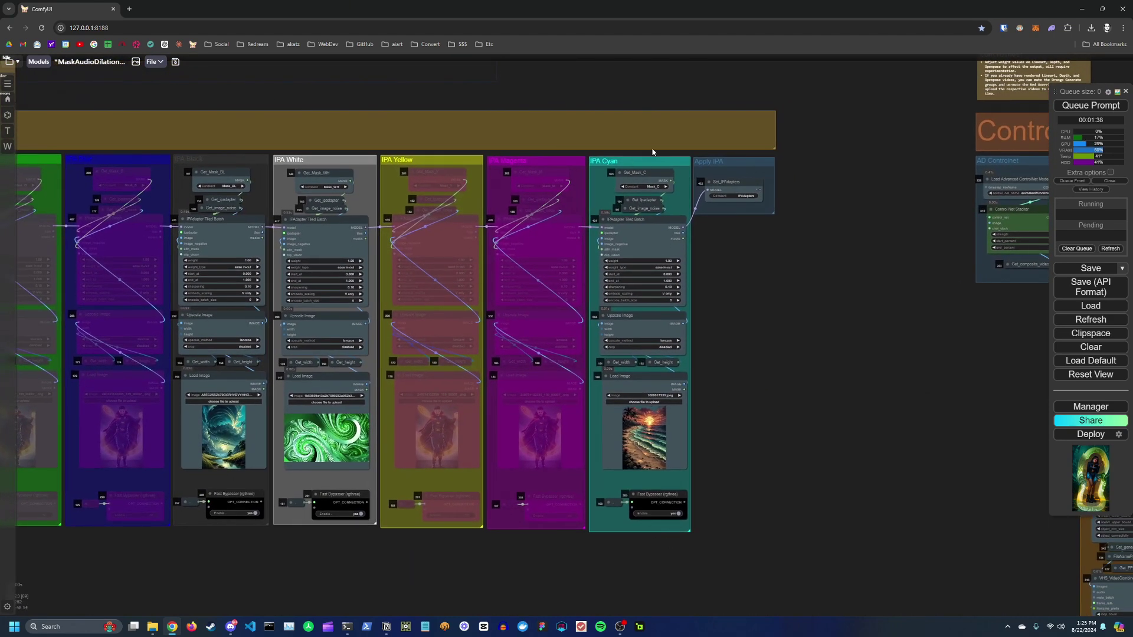
scroll(724, 436, "up", 3)
left_click_drag(751, 330, 646, 361)
scroll(664, 393, "down", 2)
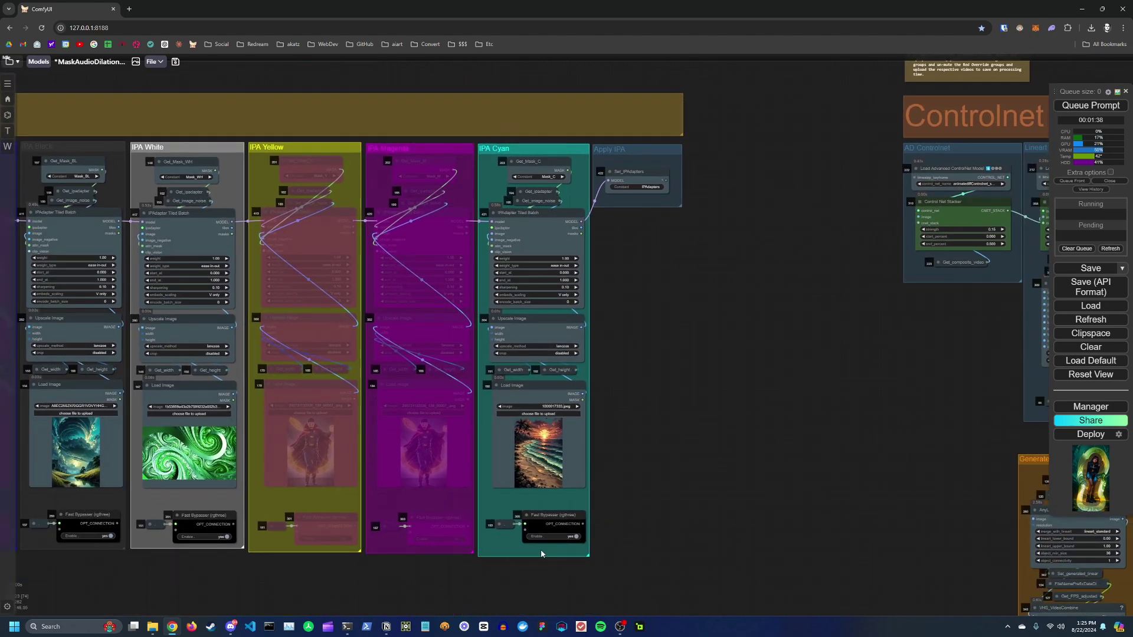
scroll(553, 196, "down", 2)
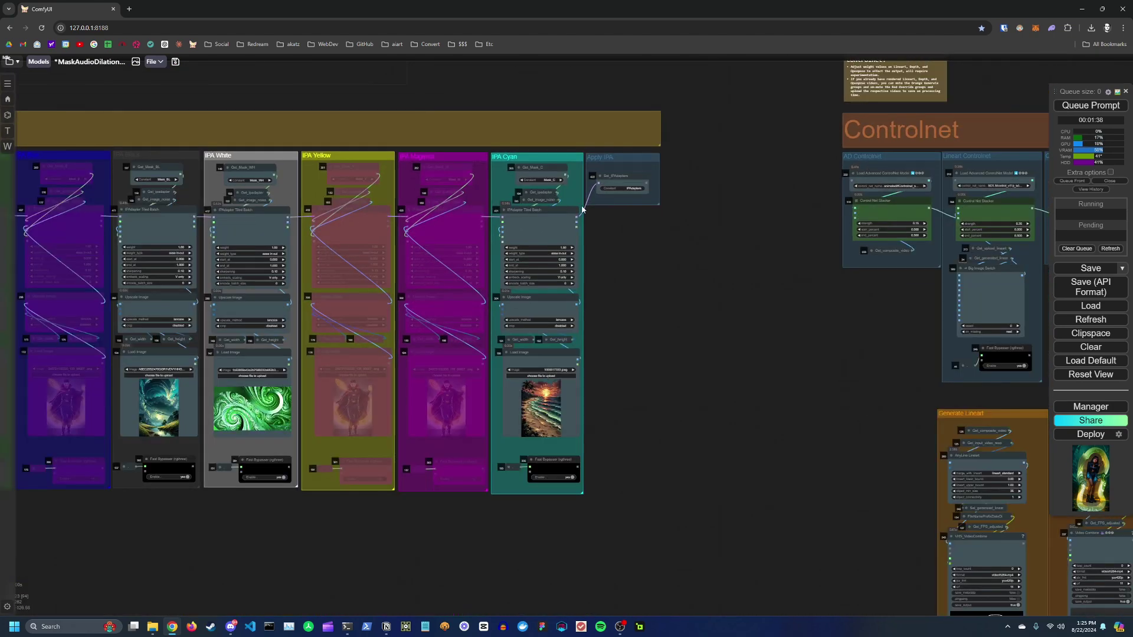
- Examine the Sampler group, including the Get_IPAdapters input feeding the KSampler (Efficient) node
scroll(611, 210, "down", 2)
left_click_drag(643, 204, 529, 321)
scroll(586, 249, "down", 2)
left_click_drag(585, 249, 551, 343)
scroll(595, 198, "up", 1)
left_click_drag(595, 198, 520, 377)
left_click_drag(478, 313, 569, 313)
scroll(544, 180, "up", 8)
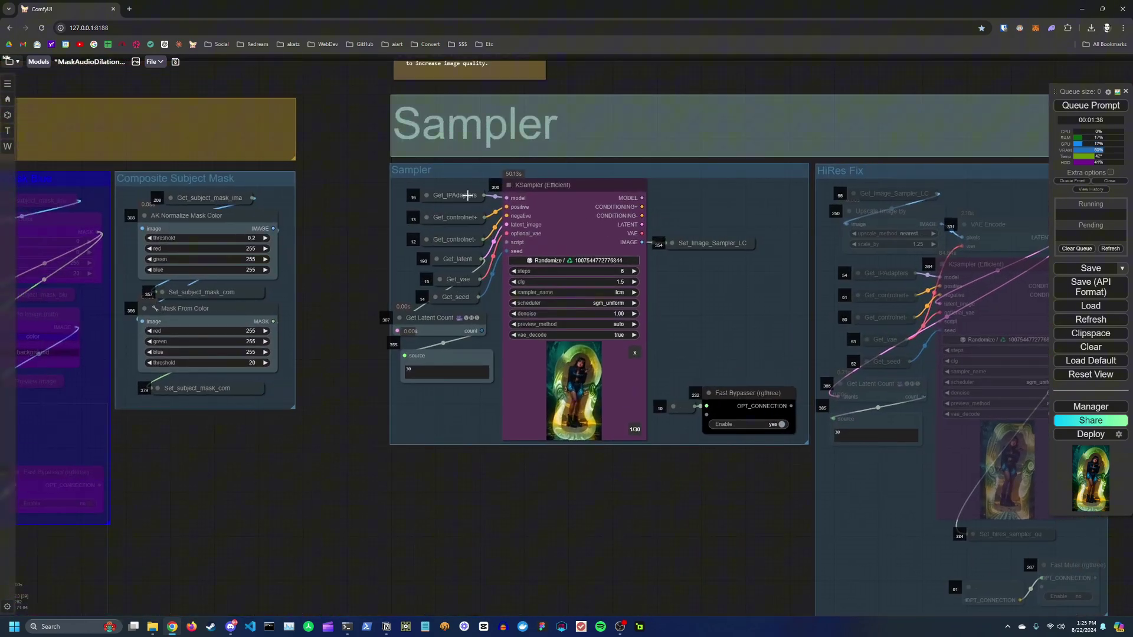
scroll(537, 522, "down", 4)
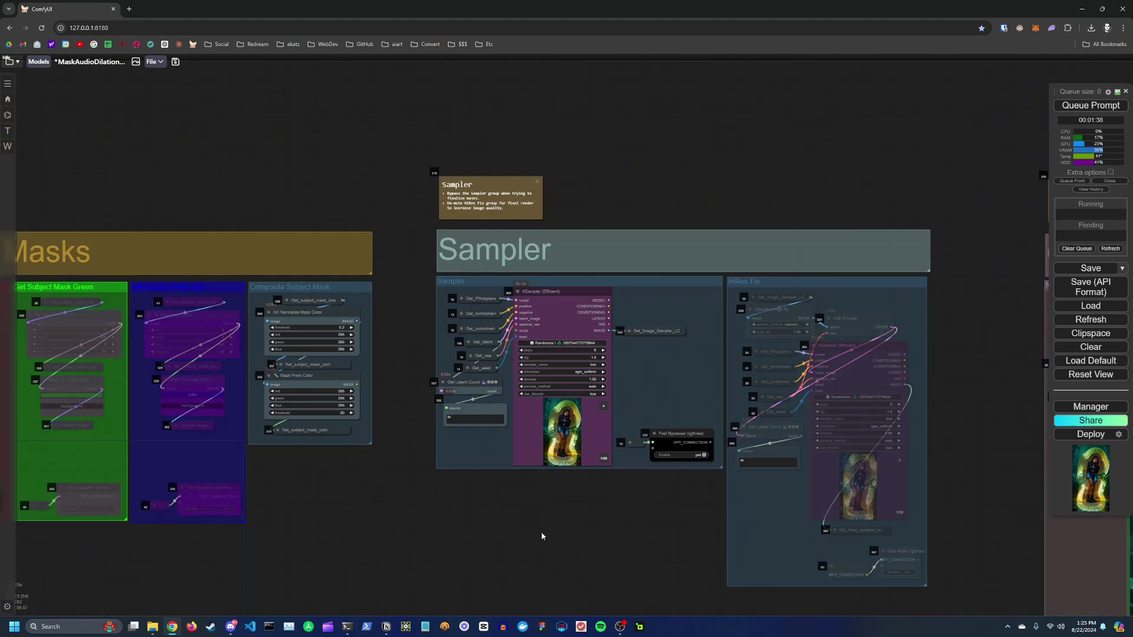
- Examine the Controlnet section, covering the AD, Lineart, QR Code, Depth and OpenPose groups chained into the Apply Controlnet group
left_click_drag(539, 539, 551, 207)
left_click_drag(514, 402, 543, 142)
left_click_drag(584, 396, 654, 225)
scroll(578, 202, "down", 2)
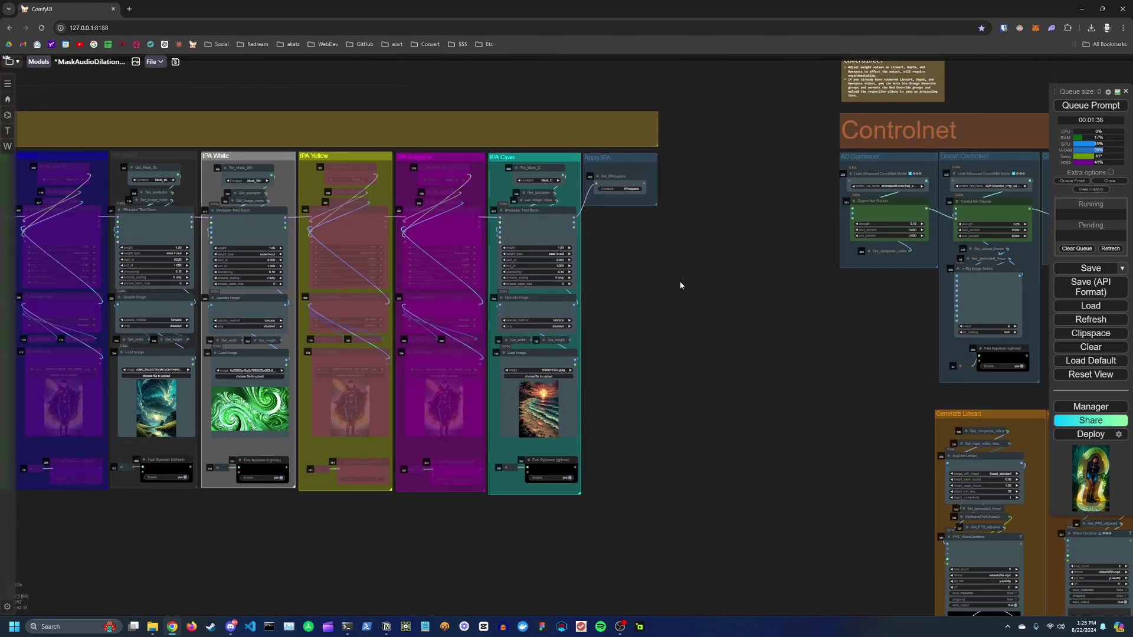
scroll(682, 261, "down", 5)
left_click_drag(665, 269, 333, 366)
scroll(593, 267, "up", 2)
left_click_drag(593, 268, 561, 167)
scroll(550, 347, "up", 4)
left_click_drag(550, 347, 522, 374)
scroll(527, 332, "up", 3)
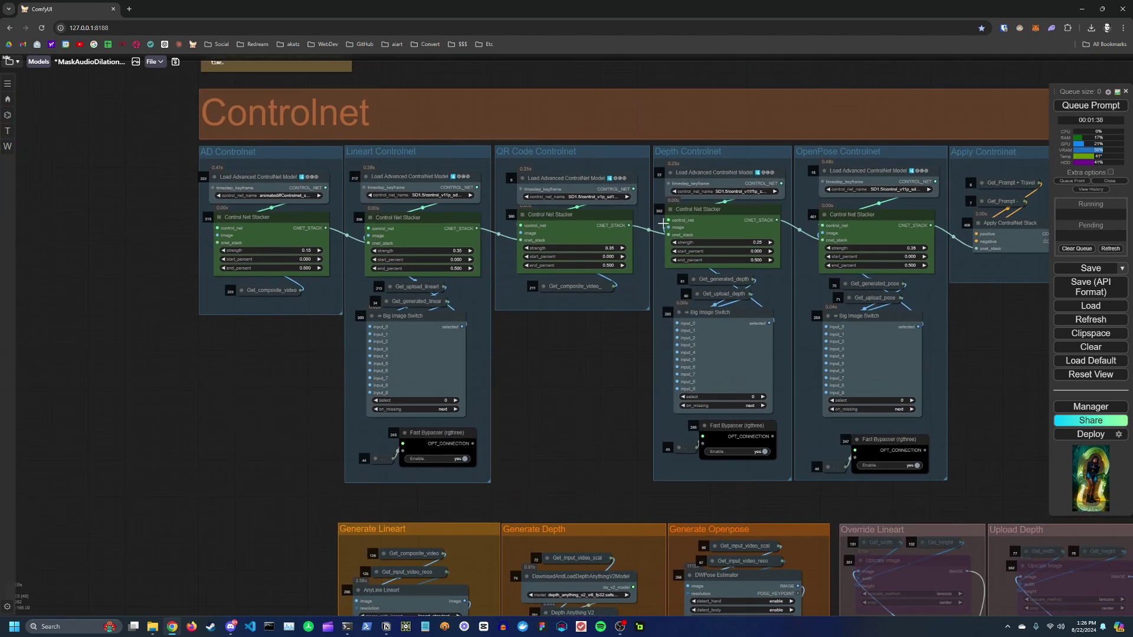
left_click_drag(992, 331, 856, 326)
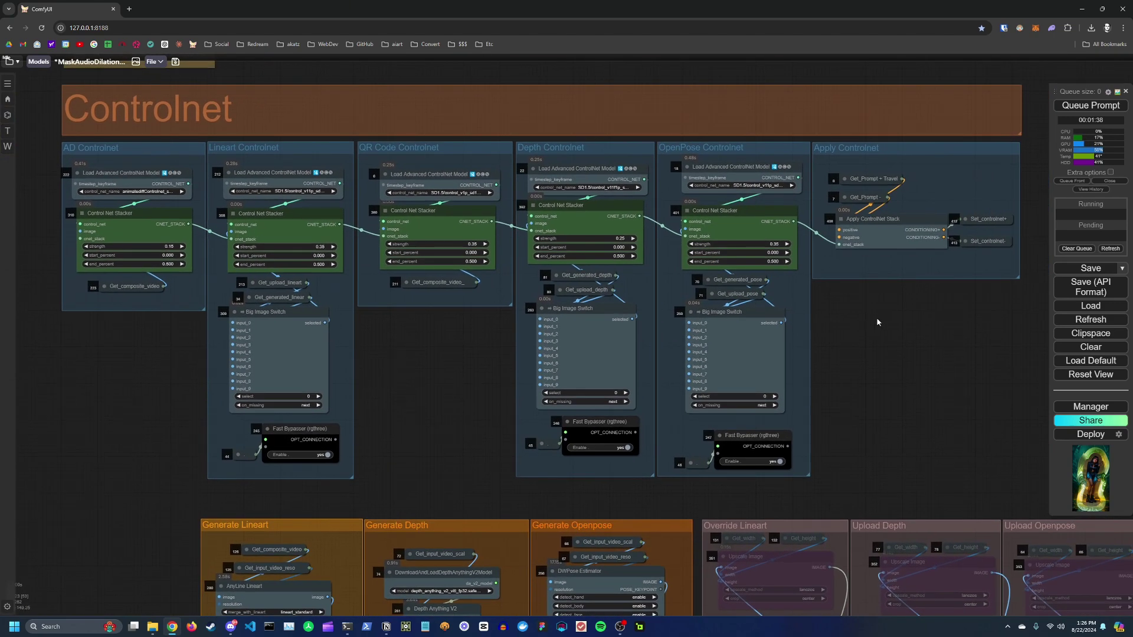
scroll(437, 319, "down", 2)
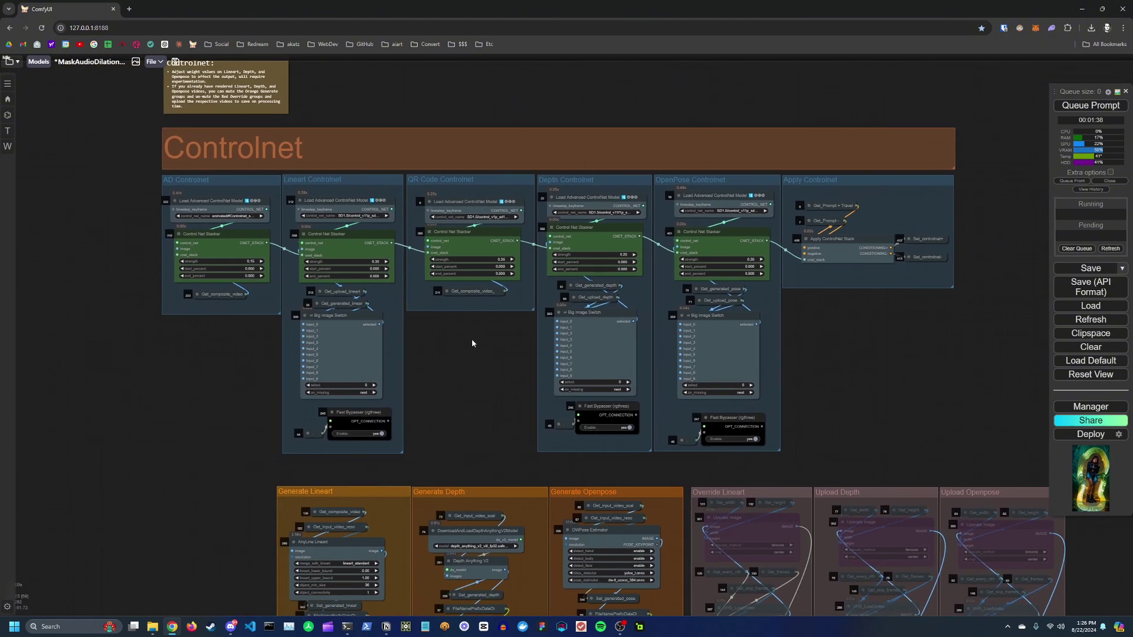
scroll(473, 331, "up", 4)
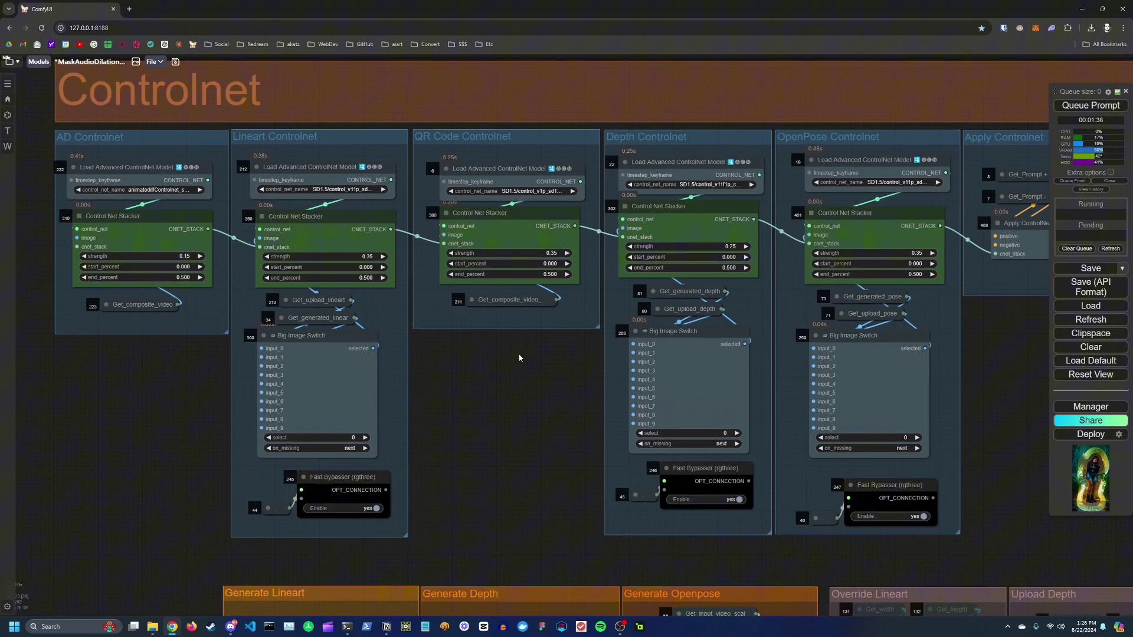
scroll(582, 348, "down", 3)
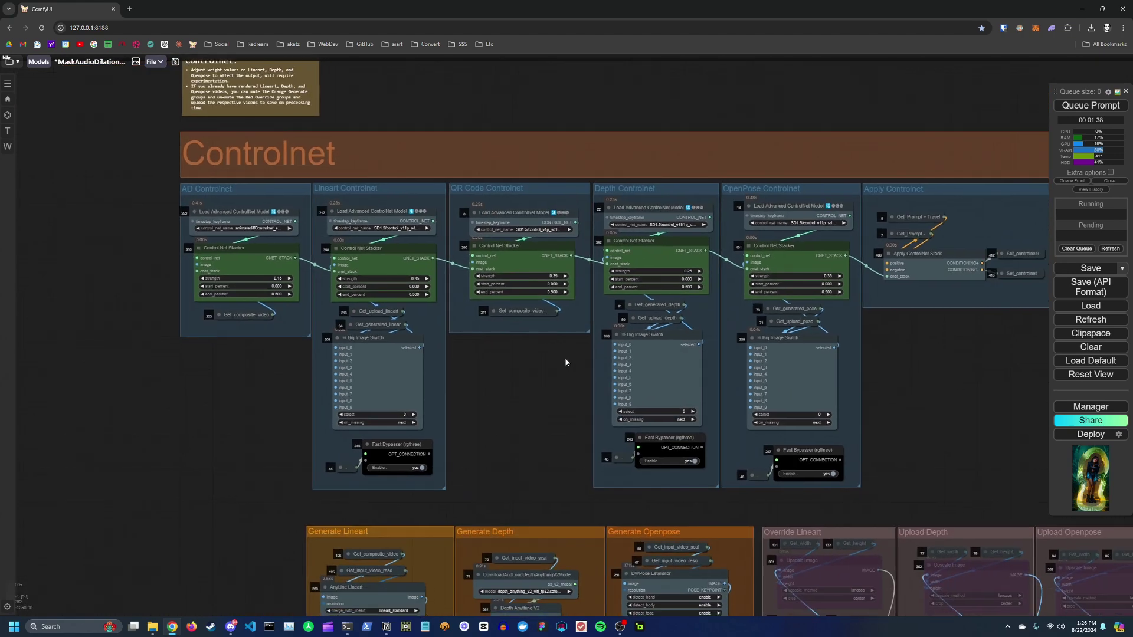
scroll(488, 335, "down", 2)
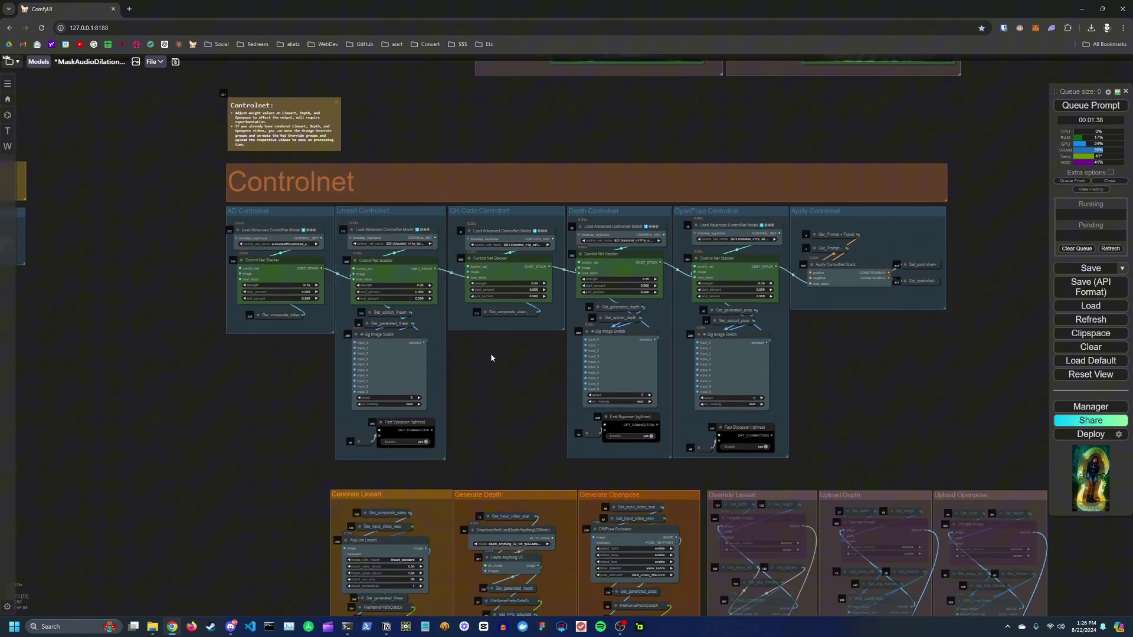
- Examine the orange Generate Lineart, Depth and Openpose groups and the adjacent Override Lineart, Upload Depth and Upload Openpose groups
mouse_move(486, 334)
left_mouse_down()
mouse_move(474, 213)
mouse_move(448, 187)
left_mouse_up()
scroll(267, 279, "down", 2)
mouse_move(267, 279)
left_mouse_down()
mouse_move(298, 227)
mouse_move(317, 290)
left_mouse_up()
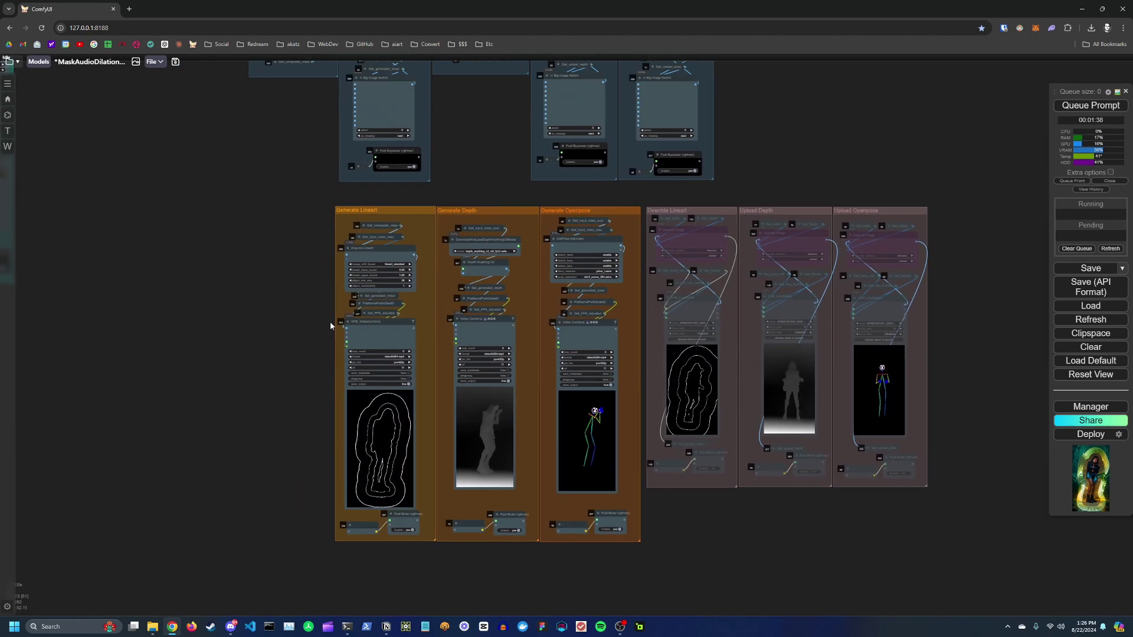
scroll(321, 320, "up", 3)
left_click_drag(317, 317, 284, 260)
scroll(327, 310, "down", 1)
scroll(283, 259, "down", 1)
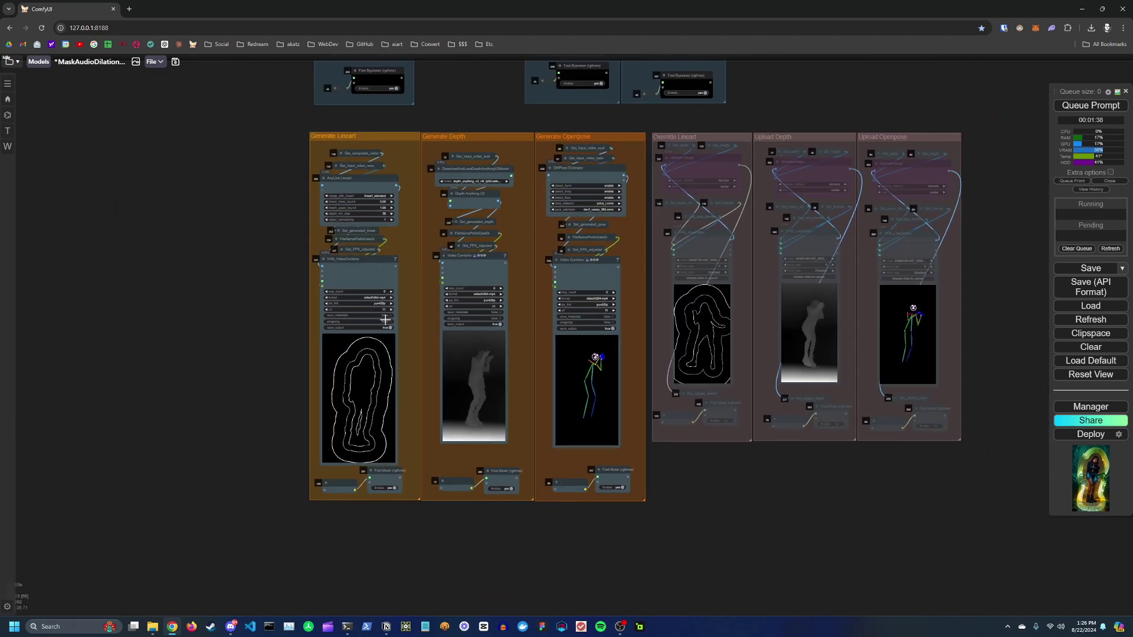
left_click_drag(621, 246, 619, 299)
scroll(641, 289, "down", 1)
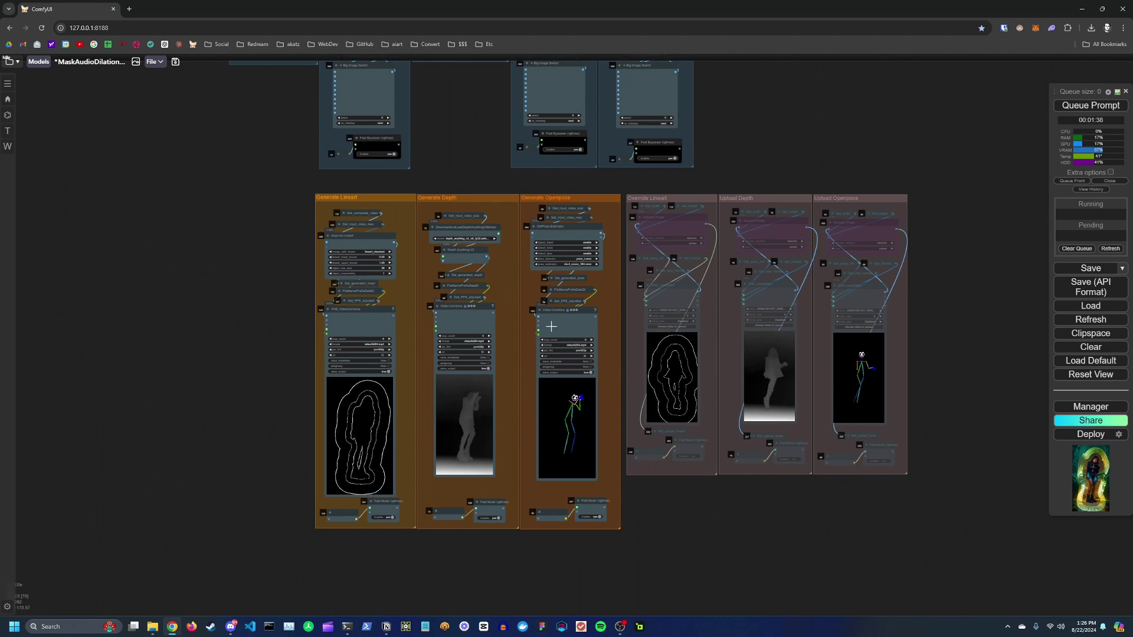
left_click_drag(628, 383, 643, 394)
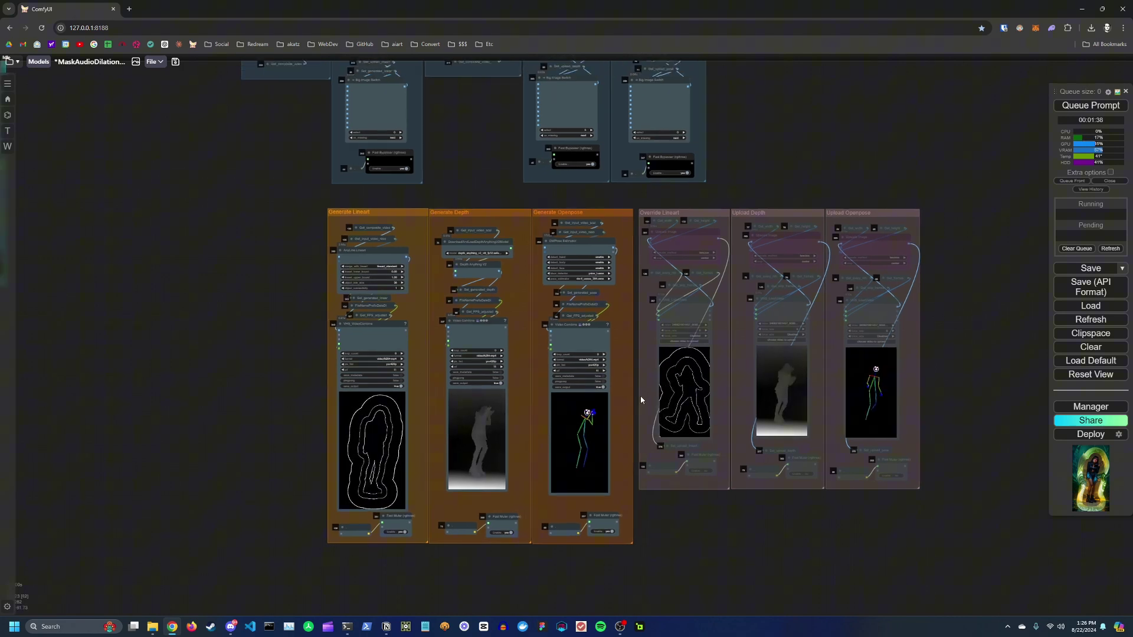
left_click_drag(638, 336, 562, 341)
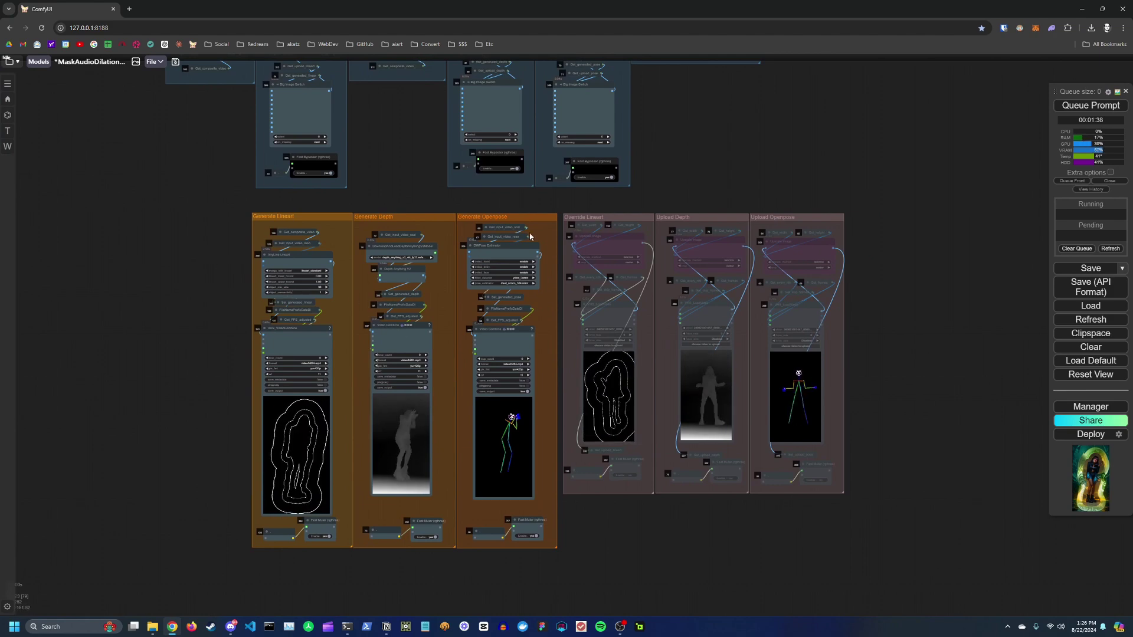
- Mute the Generate Lineart, Generate Depth and Generate Openpose groups with their Fast Muter nodes
scroll(462, 566, "up", 5)
left_click(338, 470)
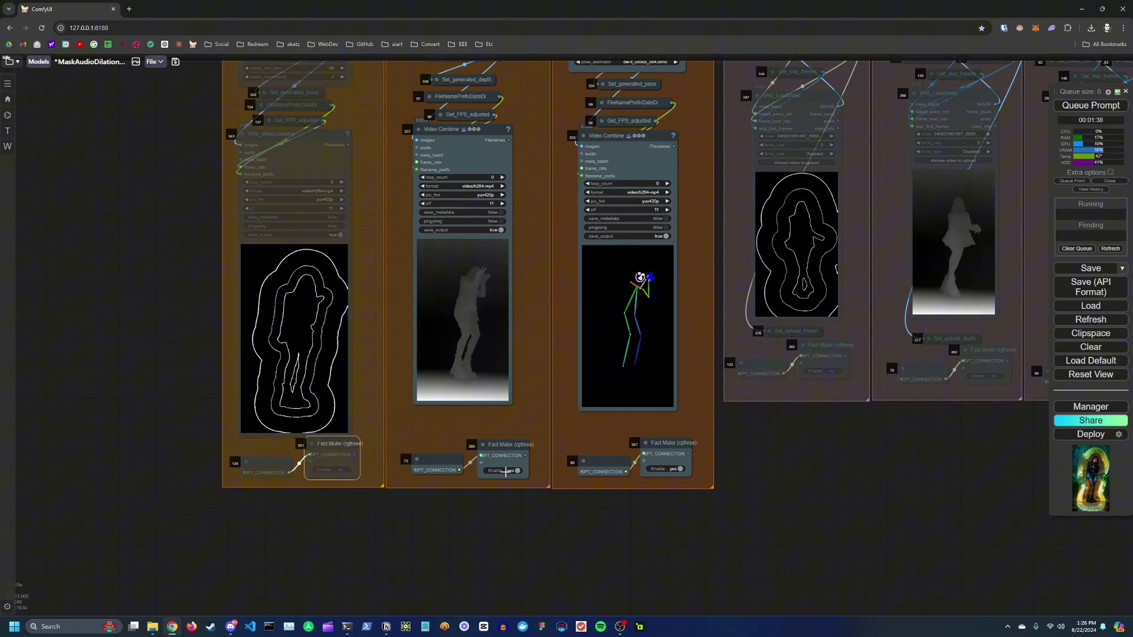
left_click(509, 470)
left_click(678, 470)
- Unmute the Override Lineart, Upload Depth and Upload Openpose groups with their Fast Muter nodes
scroll(708, 461, "down", 2)
left_click_drag(751, 447, 483, 489)
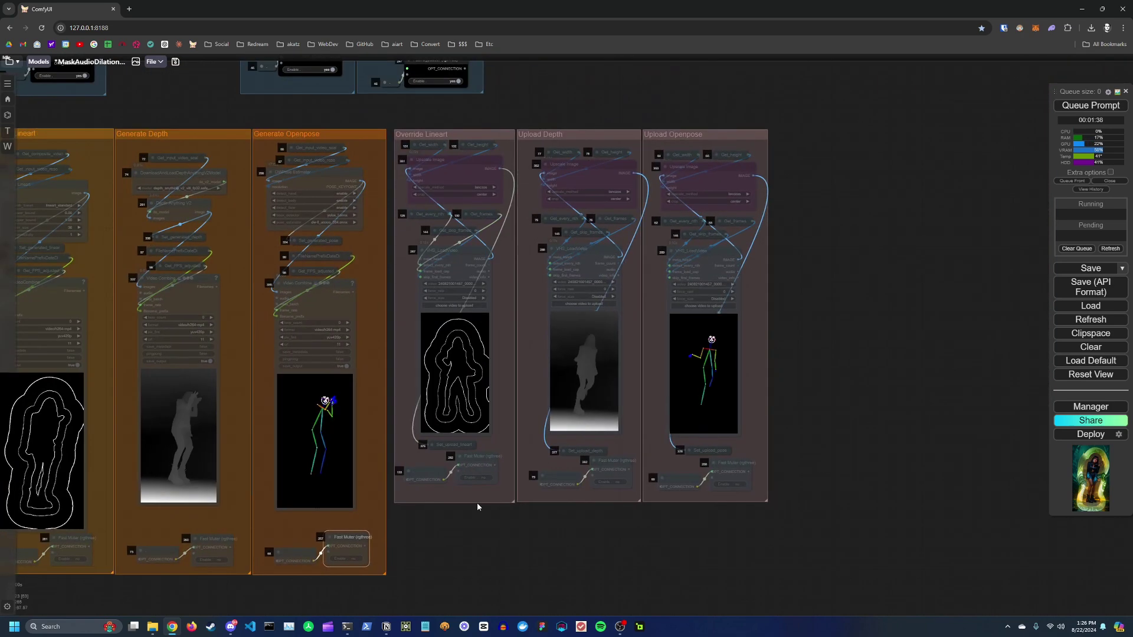
left_click(485, 478)
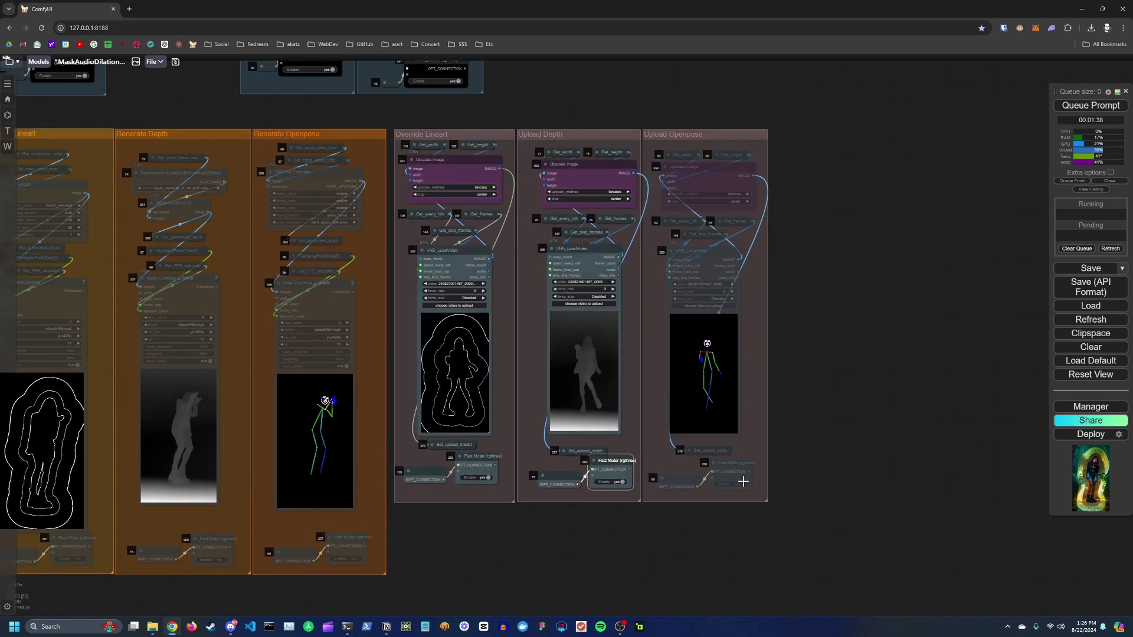
scroll(824, 412, "down", 3)
left_click_drag(824, 412, 825, 435)
scroll(826, 435, "up", 4)
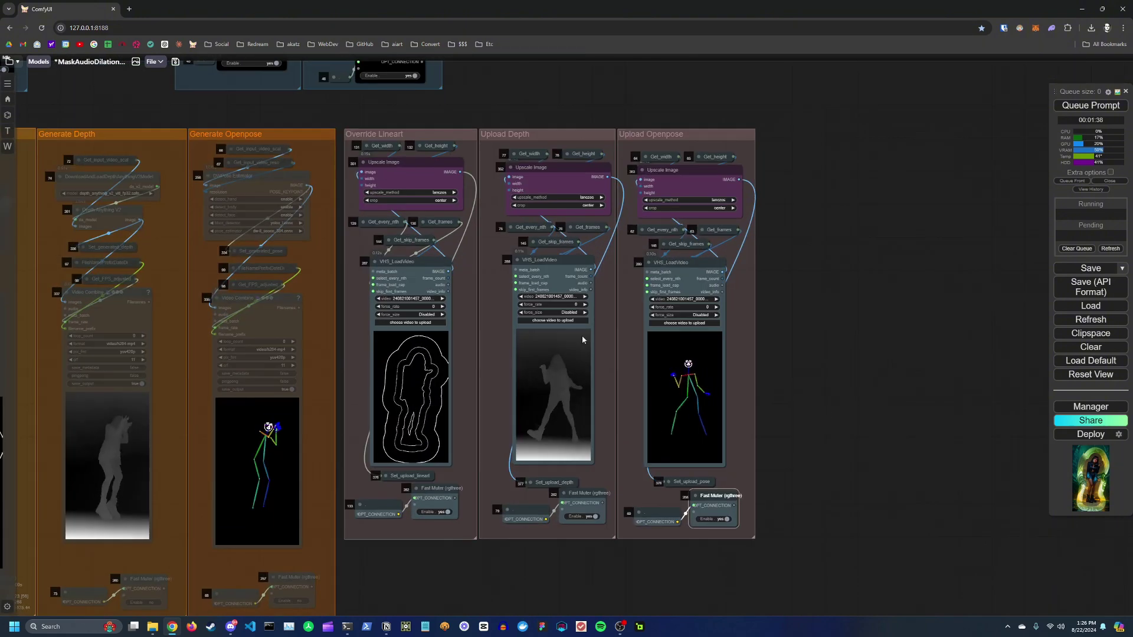
- Review the Override Lineart, Upload Depth and Upload Openpose groups and their loaded videos against the Generate groups
scroll(726, 397, "down", 6)
scroll(724, 243, "down", 1)
left_click_drag(724, 242, 670, 325)
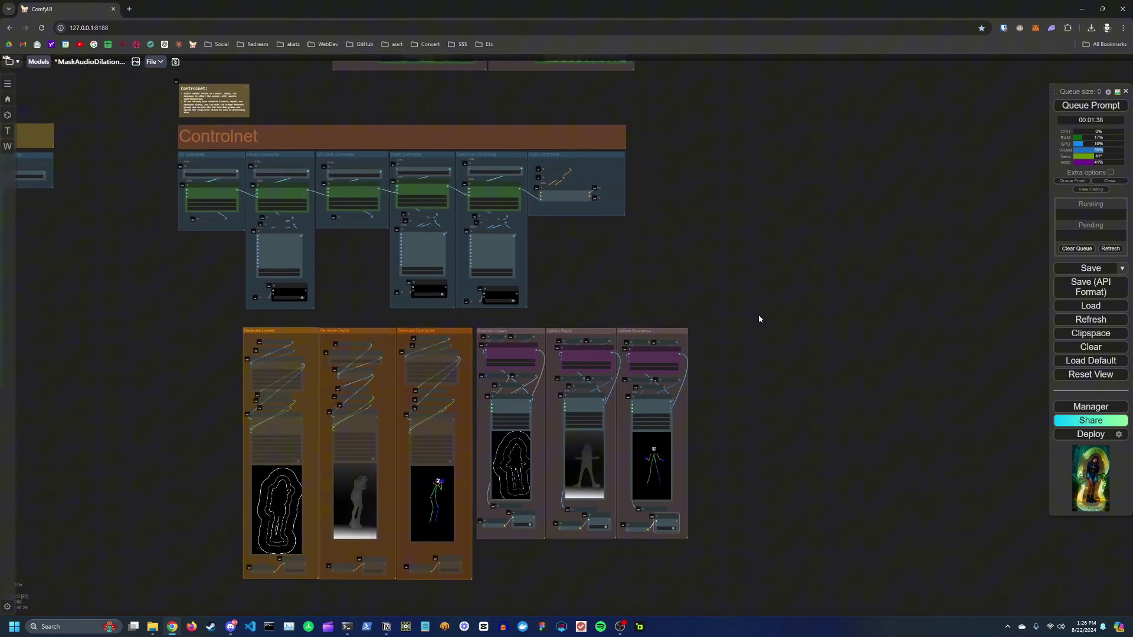
scroll(741, 382, "up", 1)
left_click_drag(741, 382, 739, 311)
scroll(739, 311, "up", 3)
scroll(739, 311, "down", 1)
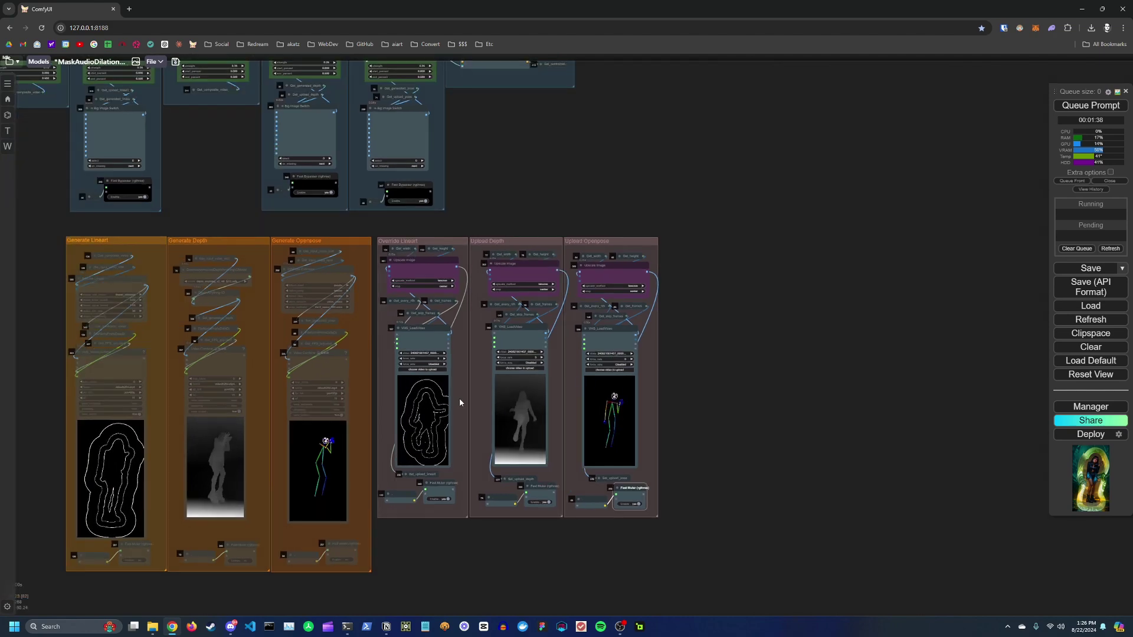
scroll(649, 376, "up", 4)
scroll(725, 379, "down", 5)
scroll(531, 513, "up", 4)
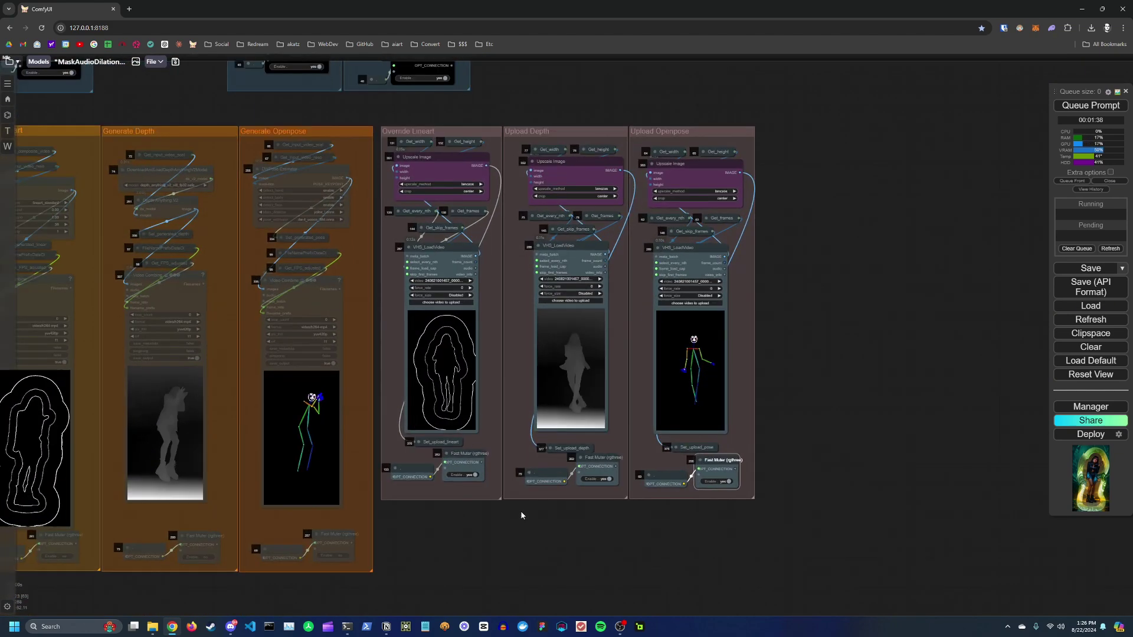
scroll(521, 577, "down", 5)
scroll(592, 262, "up", 1)
scroll(591, 263, "down", 2)
- Bypass the Sampler group with its Fast Bypasser node and re-enable it
left_click_drag(591, 263, 743, 511)
scroll(740, 496, "down", 2)
left_click_drag(441, 306, 606, 457)
scroll(602, 452, "up", 1)
scroll(557, 376, "down", 1)
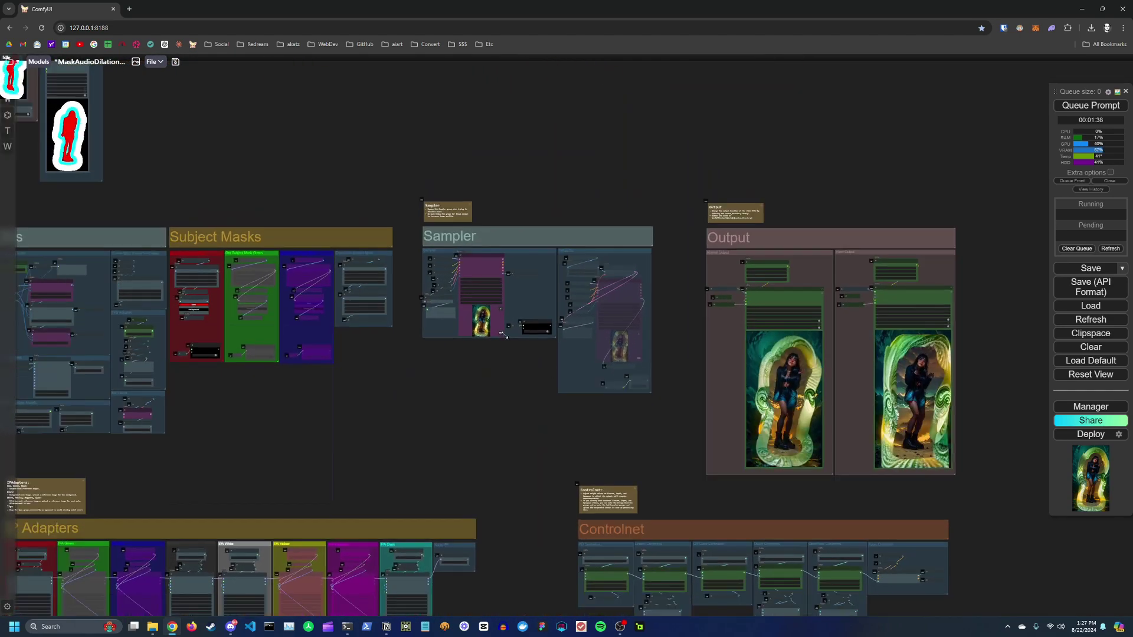
scroll(507, 354, "up", 8)
left_click_drag(509, 347, 479, 422)
scroll(479, 422, "up", 3)
scroll(480, 422, "down", 3)
left_click(550, 405)
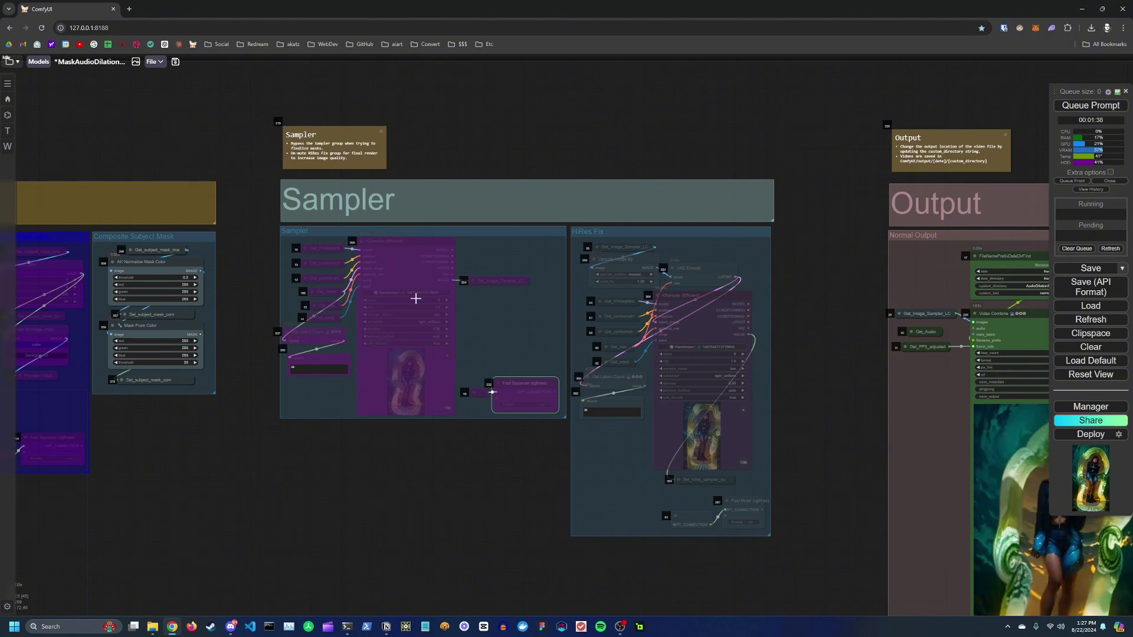
left_click(549, 405)
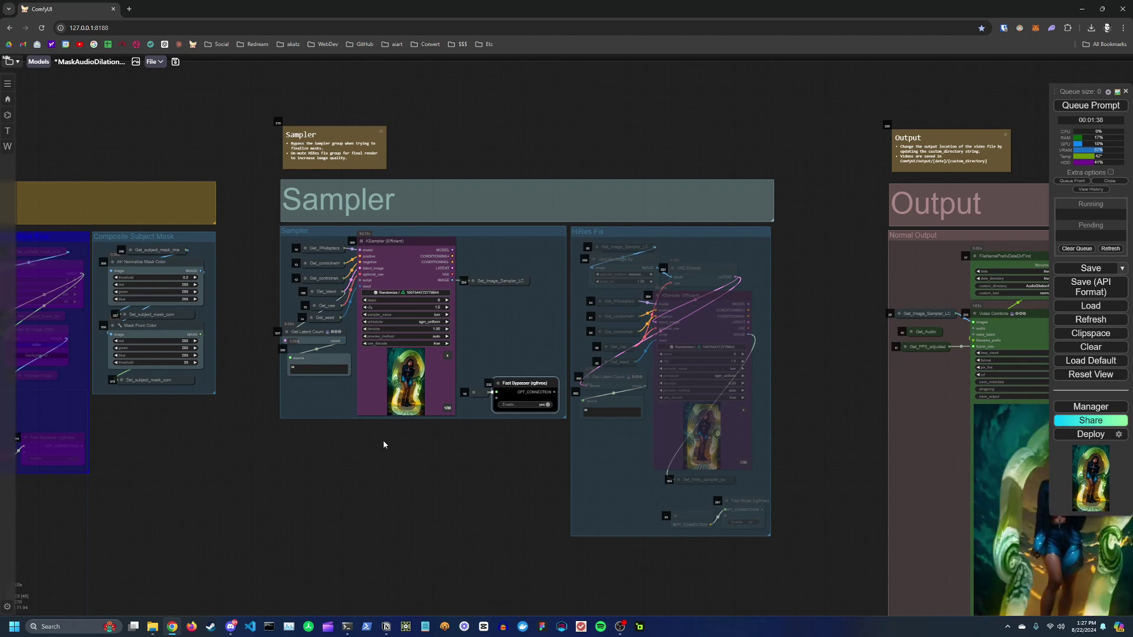
- Enable the HiRes Fix group in the Sampler section with its Fast Muter node
scroll(469, 301, "up", 3)
scroll(525, 338, "down", 4)
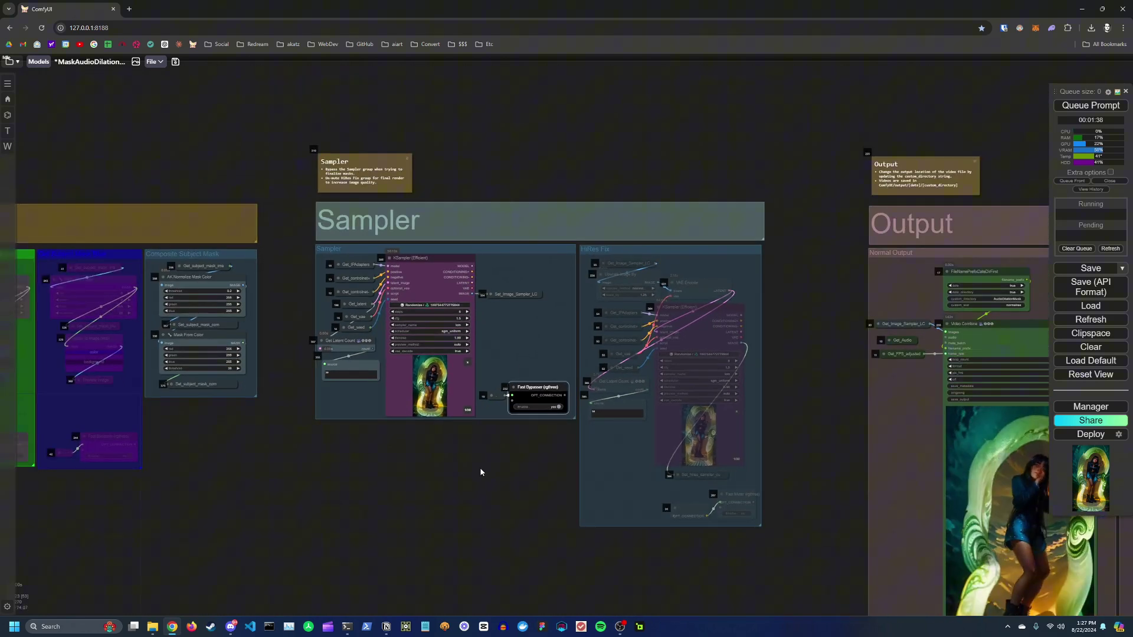
scroll(353, 424, "down", 4)
left_click_drag(481, 472, 331, 432)
scroll(331, 432, "up", 1)
left_click_drag(494, 382, 394, 348)
scroll(389, 363, "left", 5)
scroll(383, 377, "up", 2)
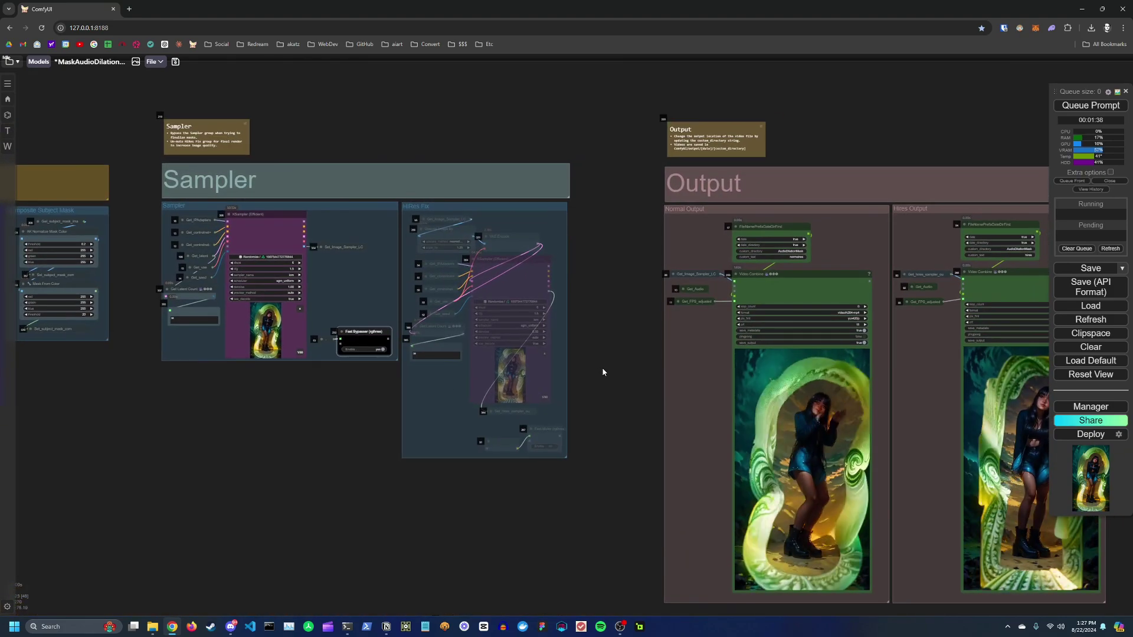
scroll(592, 377, "right", 1)
left_click(543, 441)
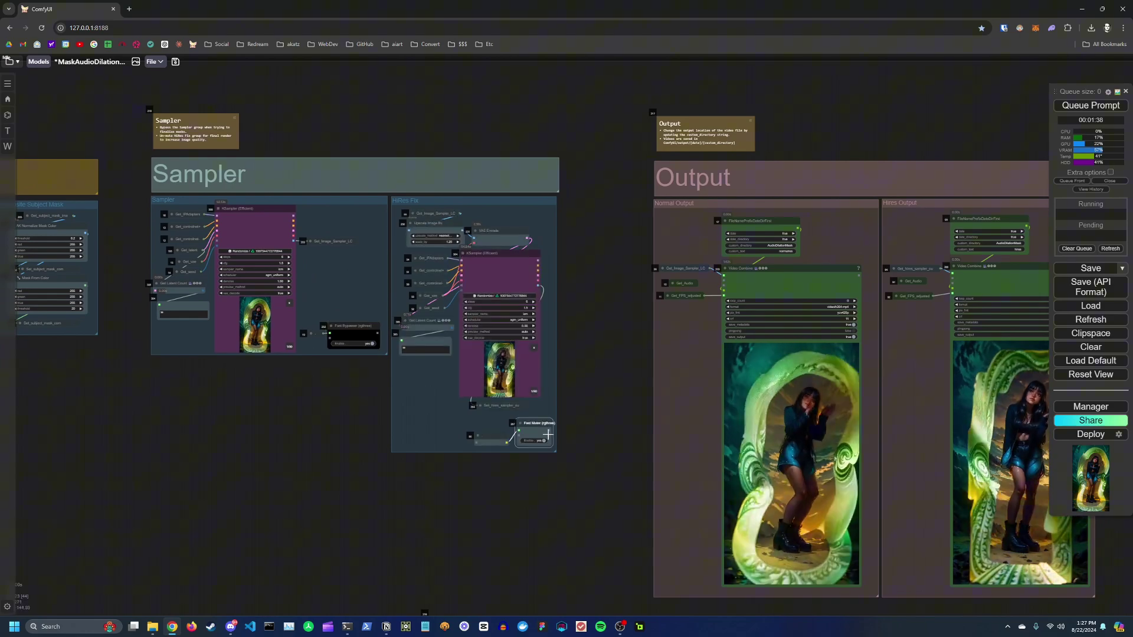
scroll(602, 388, "up", 2)
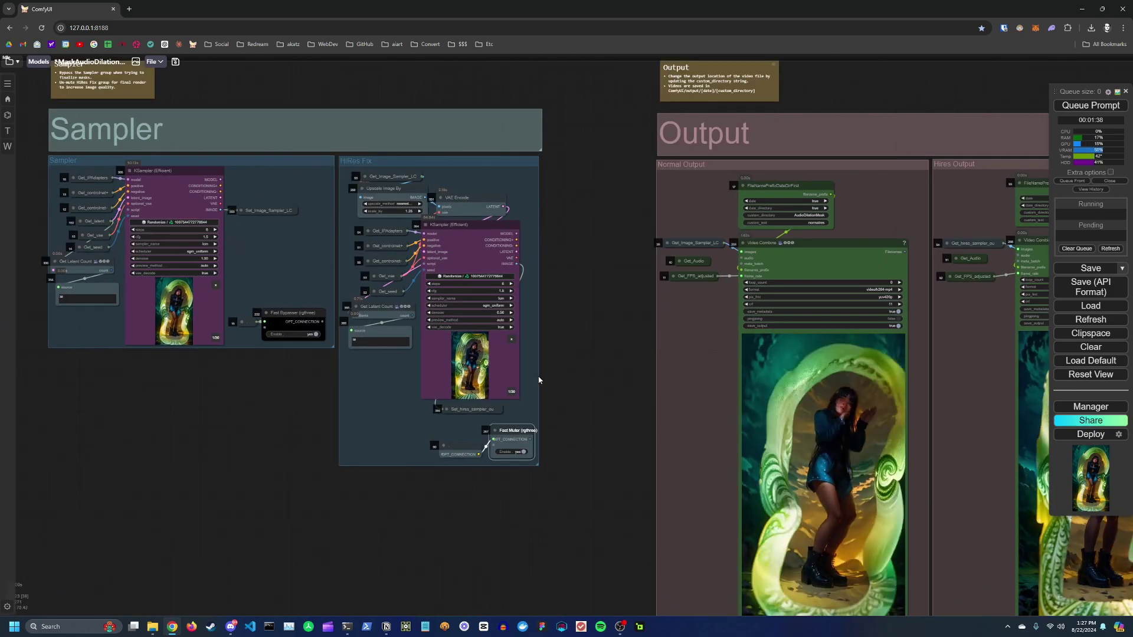
scroll(543, 359, "down", 4)
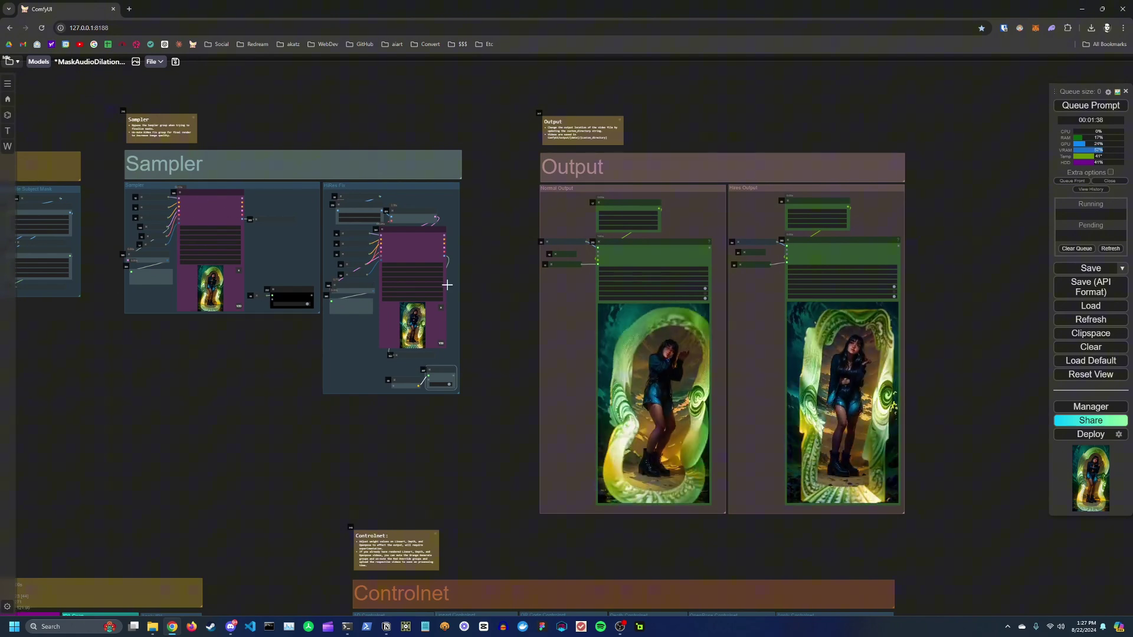
- Examine the Output section, comparing the Normal Output and Hires Output video previews
left_click_drag(488, 274, 359, 290)
scroll(466, 293, "down", 2)
scroll(745, 352, "up", 3)
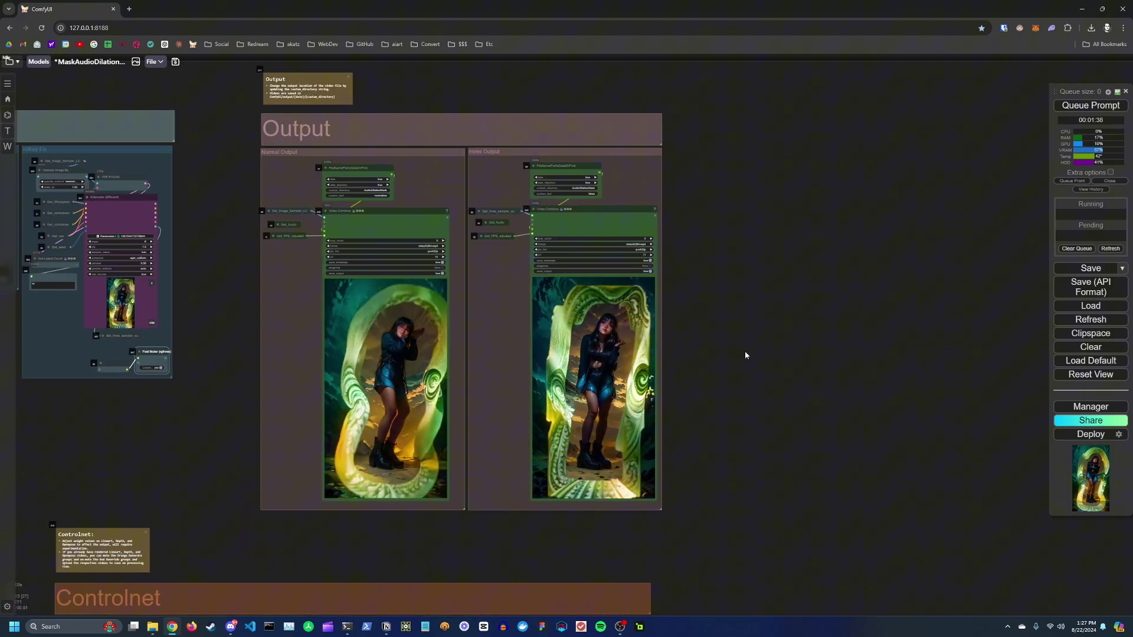
left_click_drag(745, 352, 736, 312)
scroll(698, 334, "up", 2)
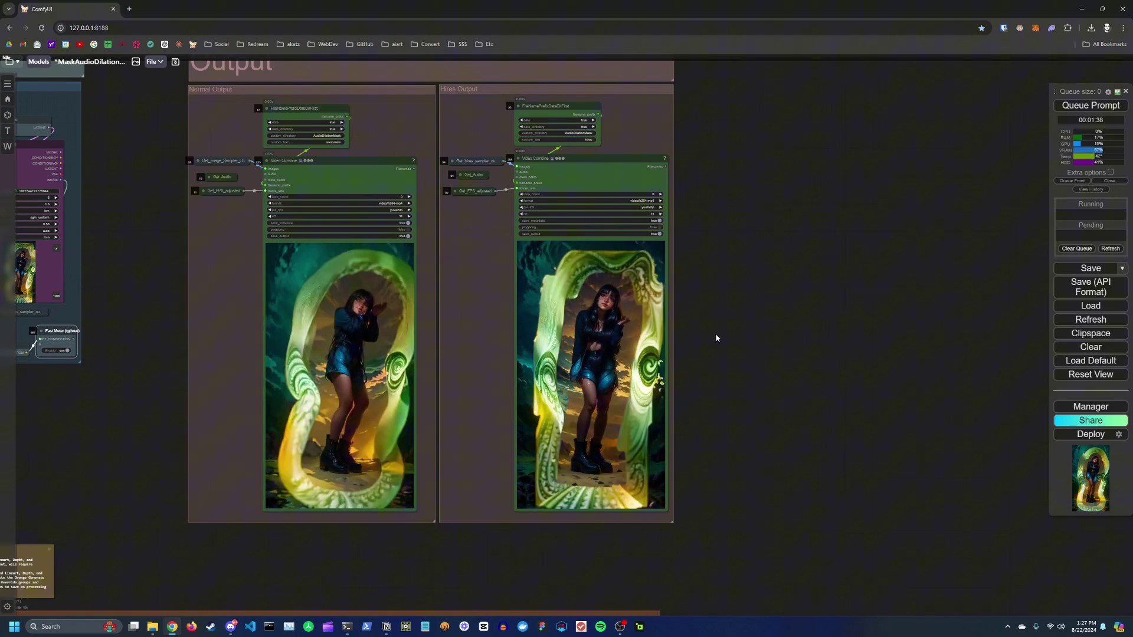
scroll(730, 326, "down", 7)
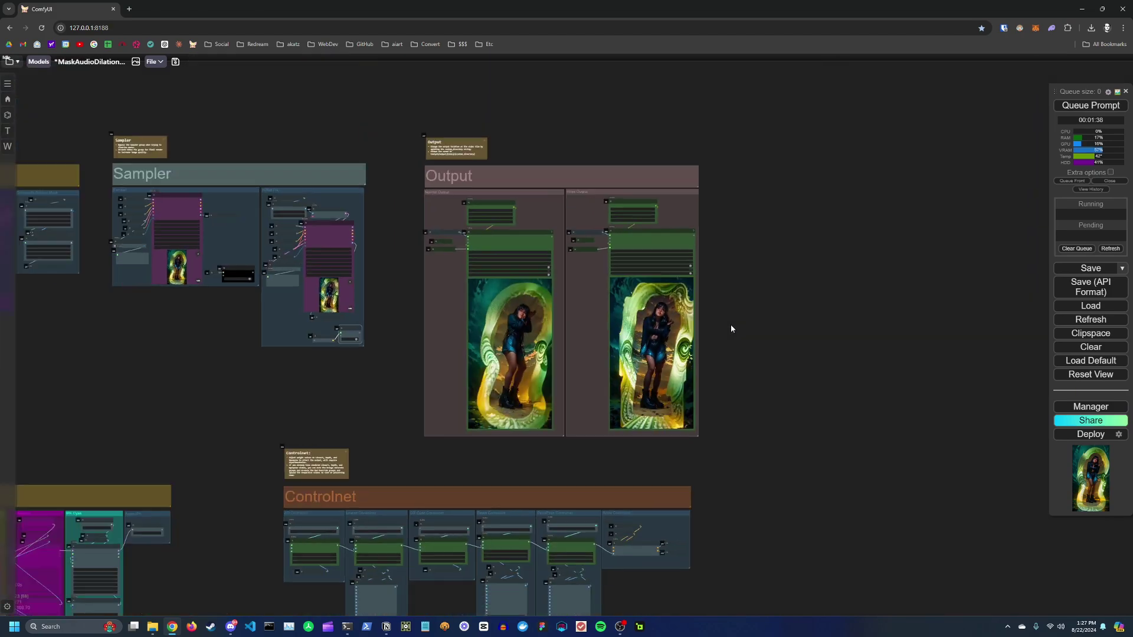
- Read the Workflow Credits note beside the Input section
scroll(732, 325, "down", 3)
left_click_drag(731, 326, 845, 258)
left_click_drag(464, 311, 684, 268)
scroll(687, 267, "down", 2)
left_click_drag(605, 279, 623, 317)
scroll(623, 320, "down", 4)
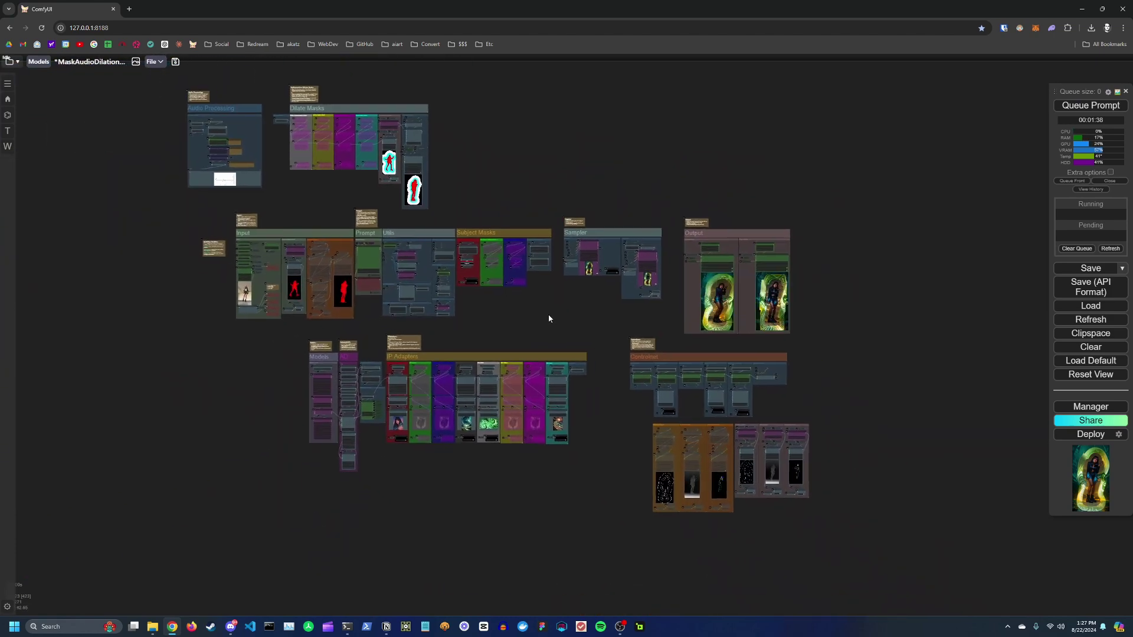
left_click_drag(549, 319, 714, 351)
scroll(587, 354, "up", 2)
scroll(360, 270, "up", 11)
left_click_drag(397, 299, 587, 399)
scroll(496, 329, "up", 5)
scroll(565, 362, "up", 8)
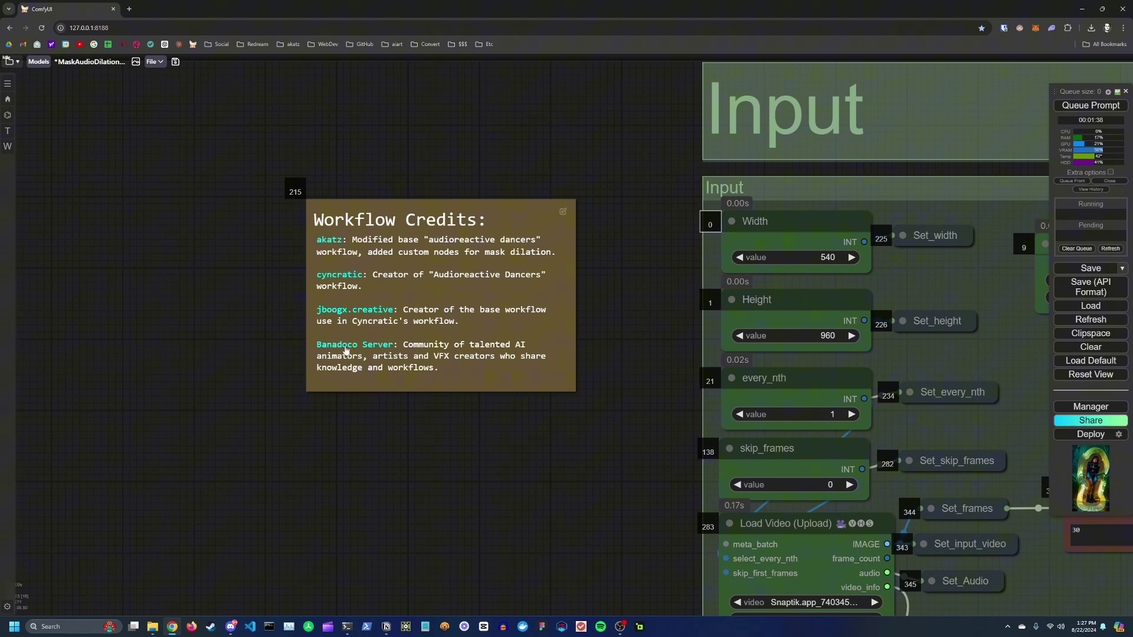
- Review the layout of the complete workflow, from Audio Processing and Dilate Masks through Output and Controlnet
scroll(548, 343, "down", 8)
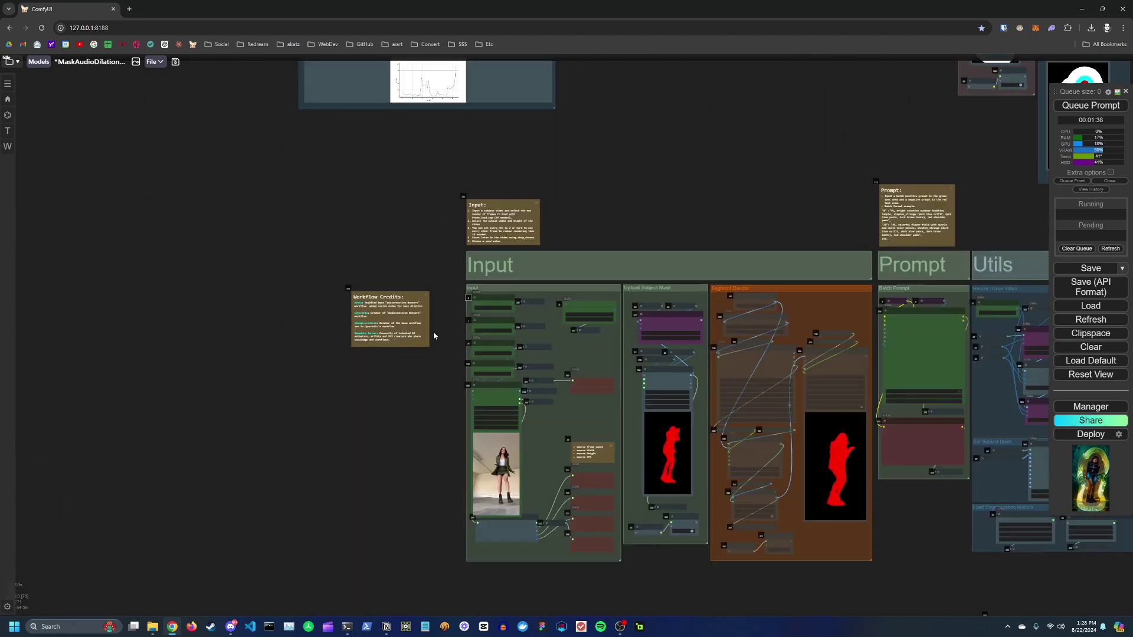
left_click_drag(718, 222, 615, 215)
scroll(556, 233, "down", 4)
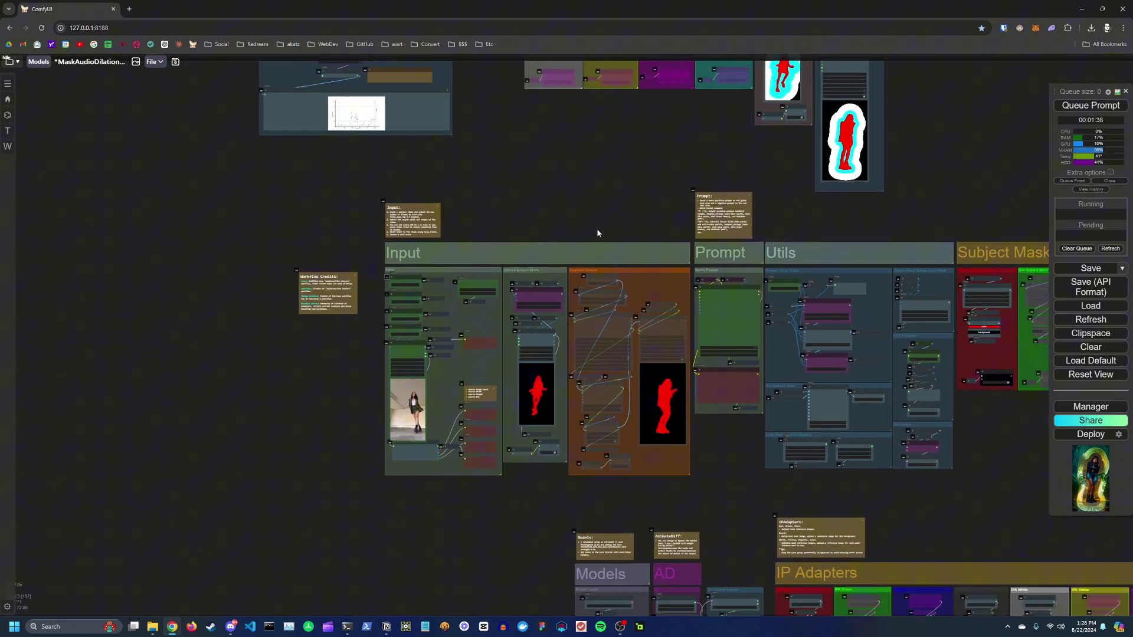
left_click_drag(677, 239, 472, 214)
scroll(594, 371, "down", 5)
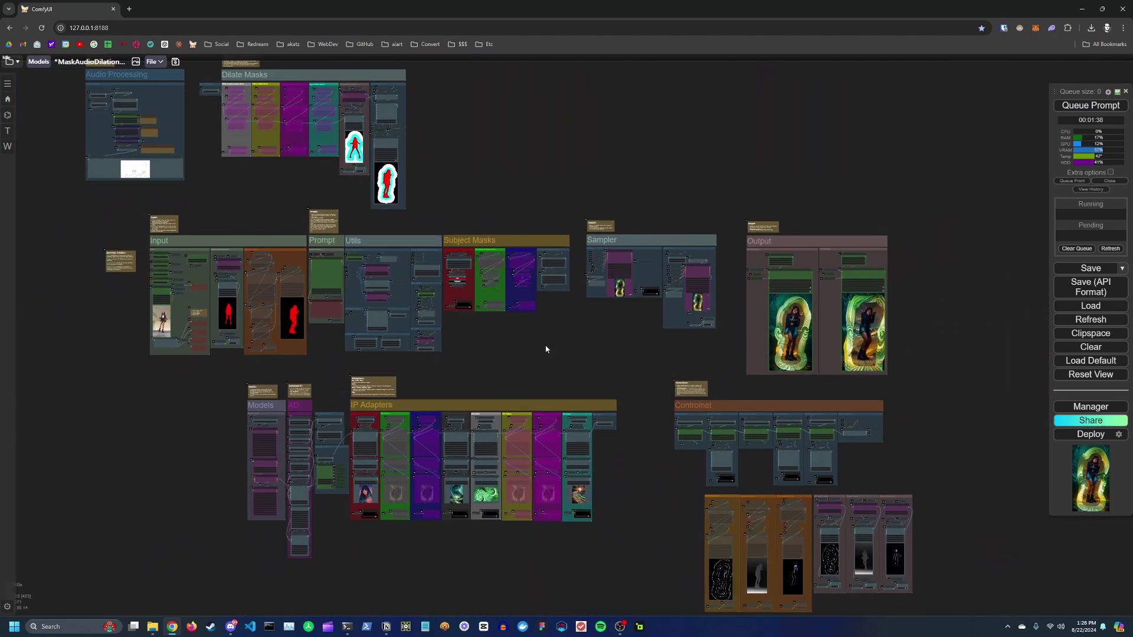
scroll(546, 350, "down", 2)
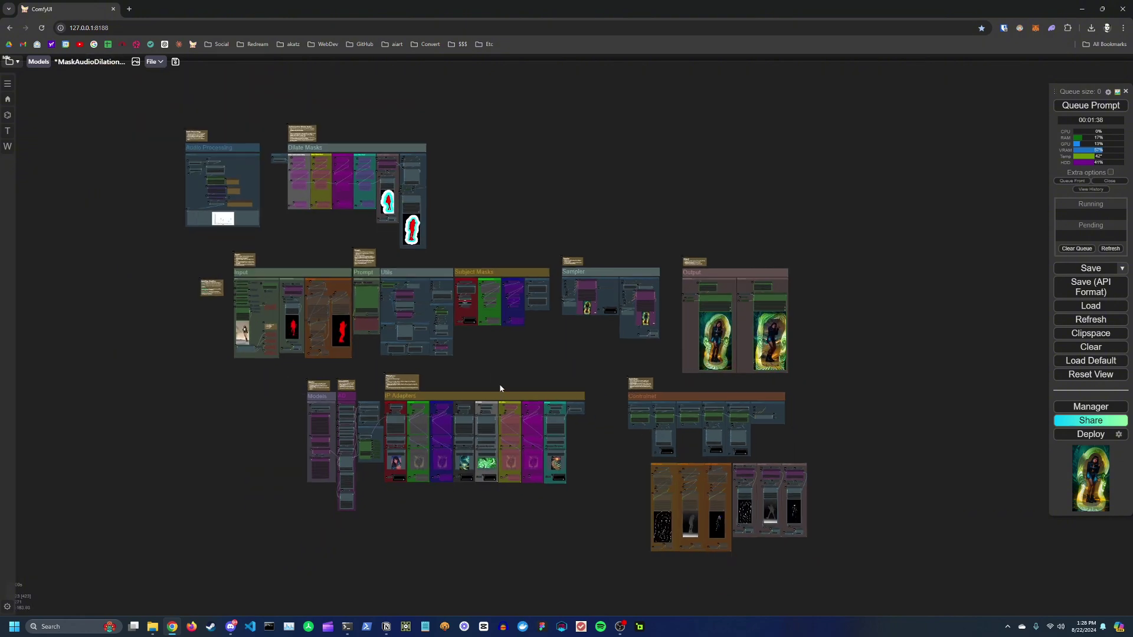
scroll(550, 351, "down", 1)
left_click_drag(549, 351, 565, 354)
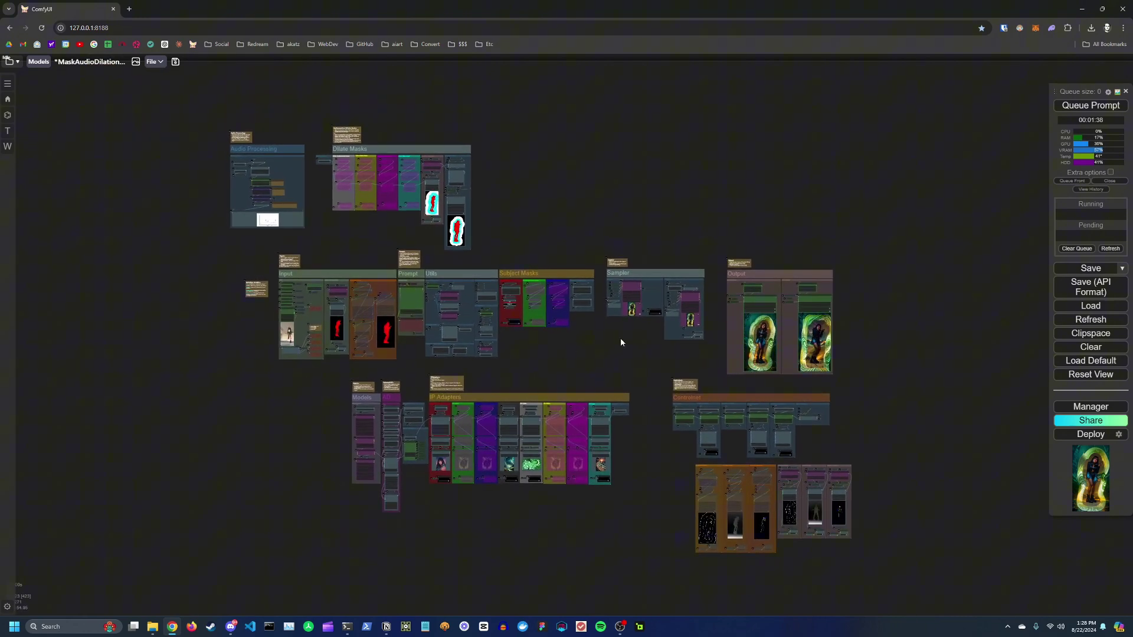